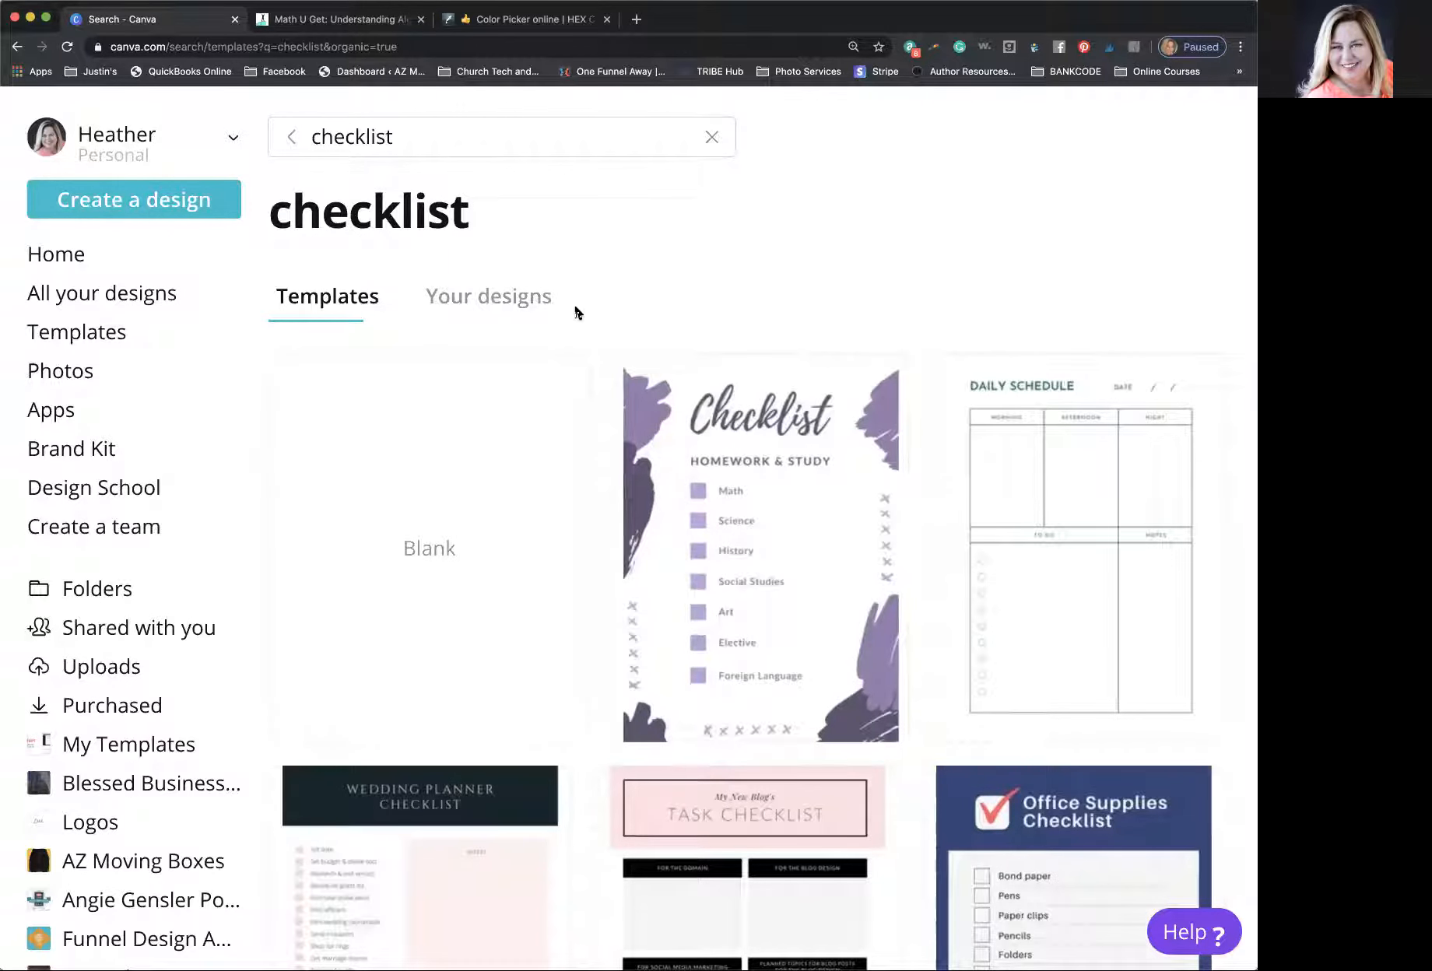
- Browse the checklist template results for a layout that suits a simple branded checklist
{"action": "scroll", "coordinate": [826, 604], "scroll_direction": "down", "scroll_amount": 1}
{"action": "scroll", "coordinate": [826, 604], "scroll_direction": "down", "scroll_amount": 3}
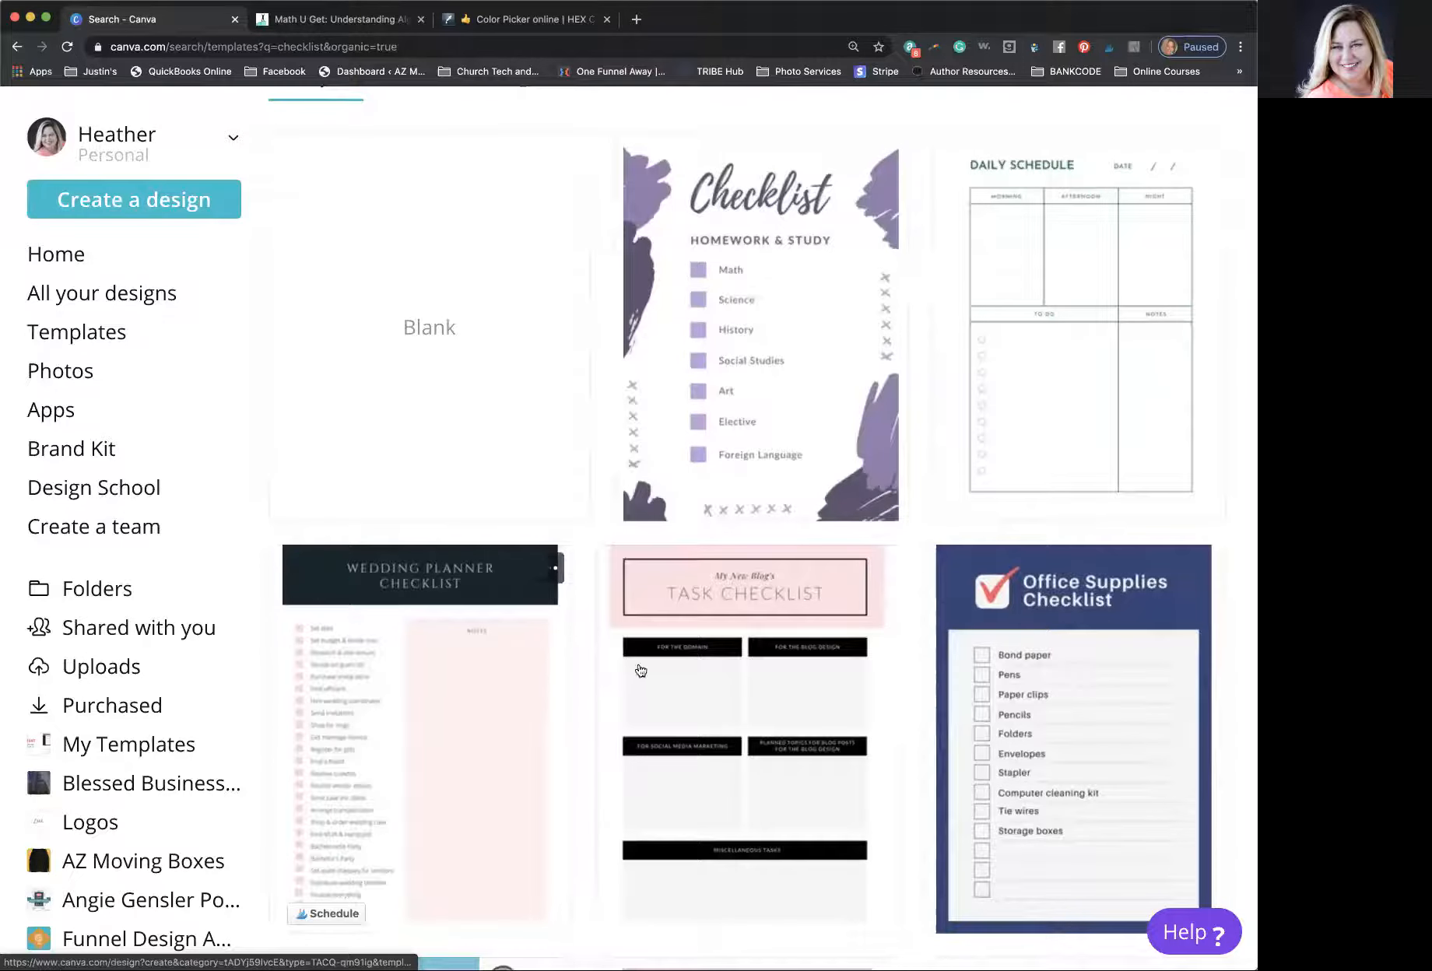
{"action": "scroll", "coordinate": [480, 720], "scroll_direction": "down", "scroll_amount": 4}
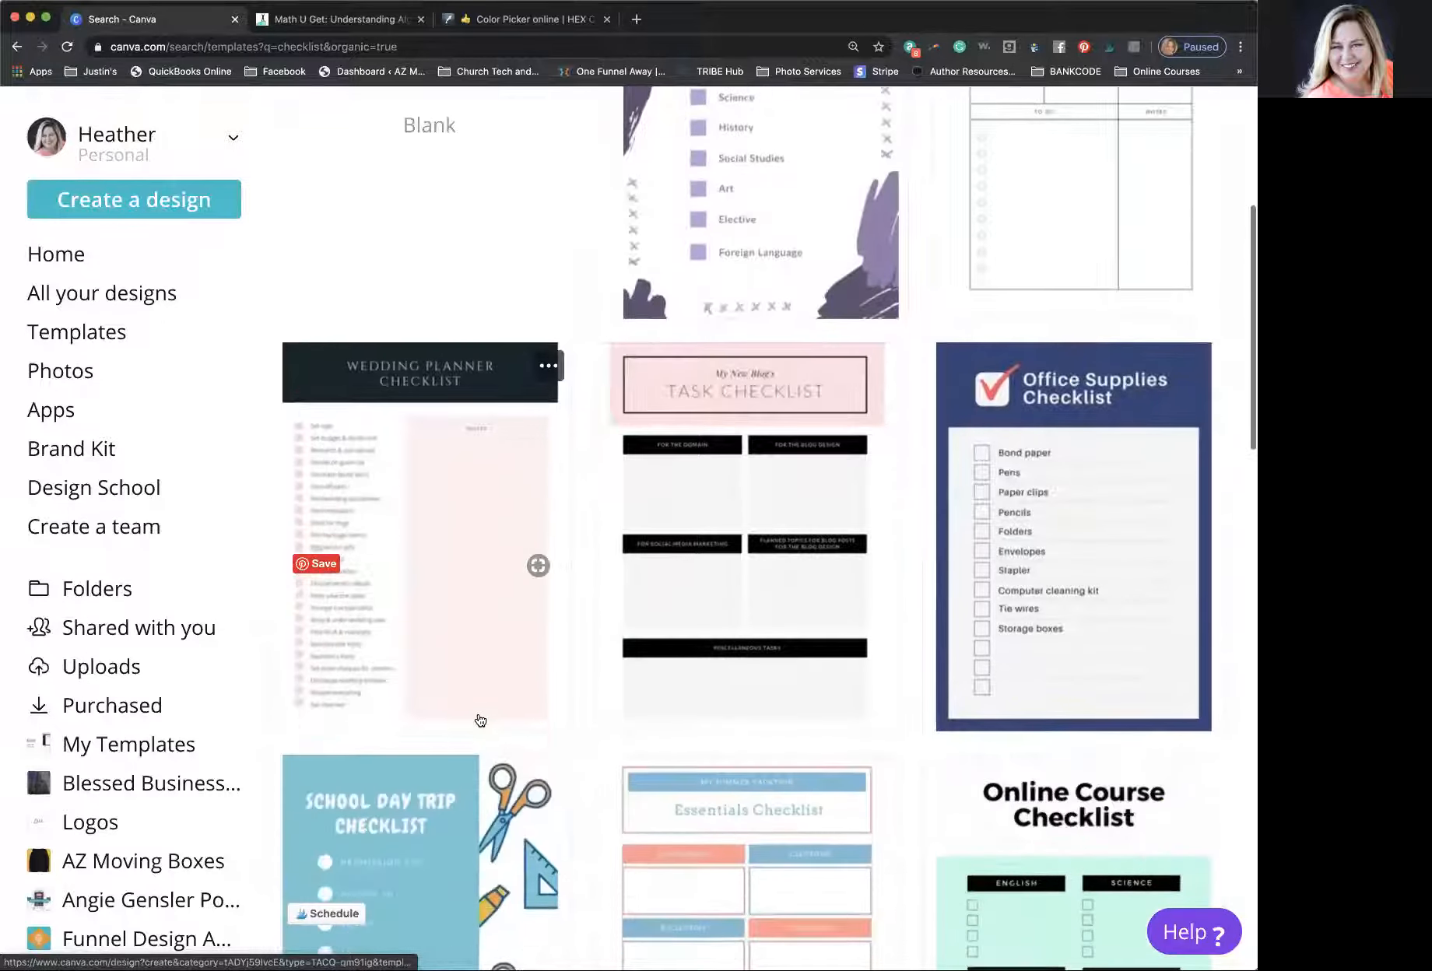
{"action": "scroll", "coordinate": [480, 720], "scroll_direction": "down", "scroll_amount": 1}
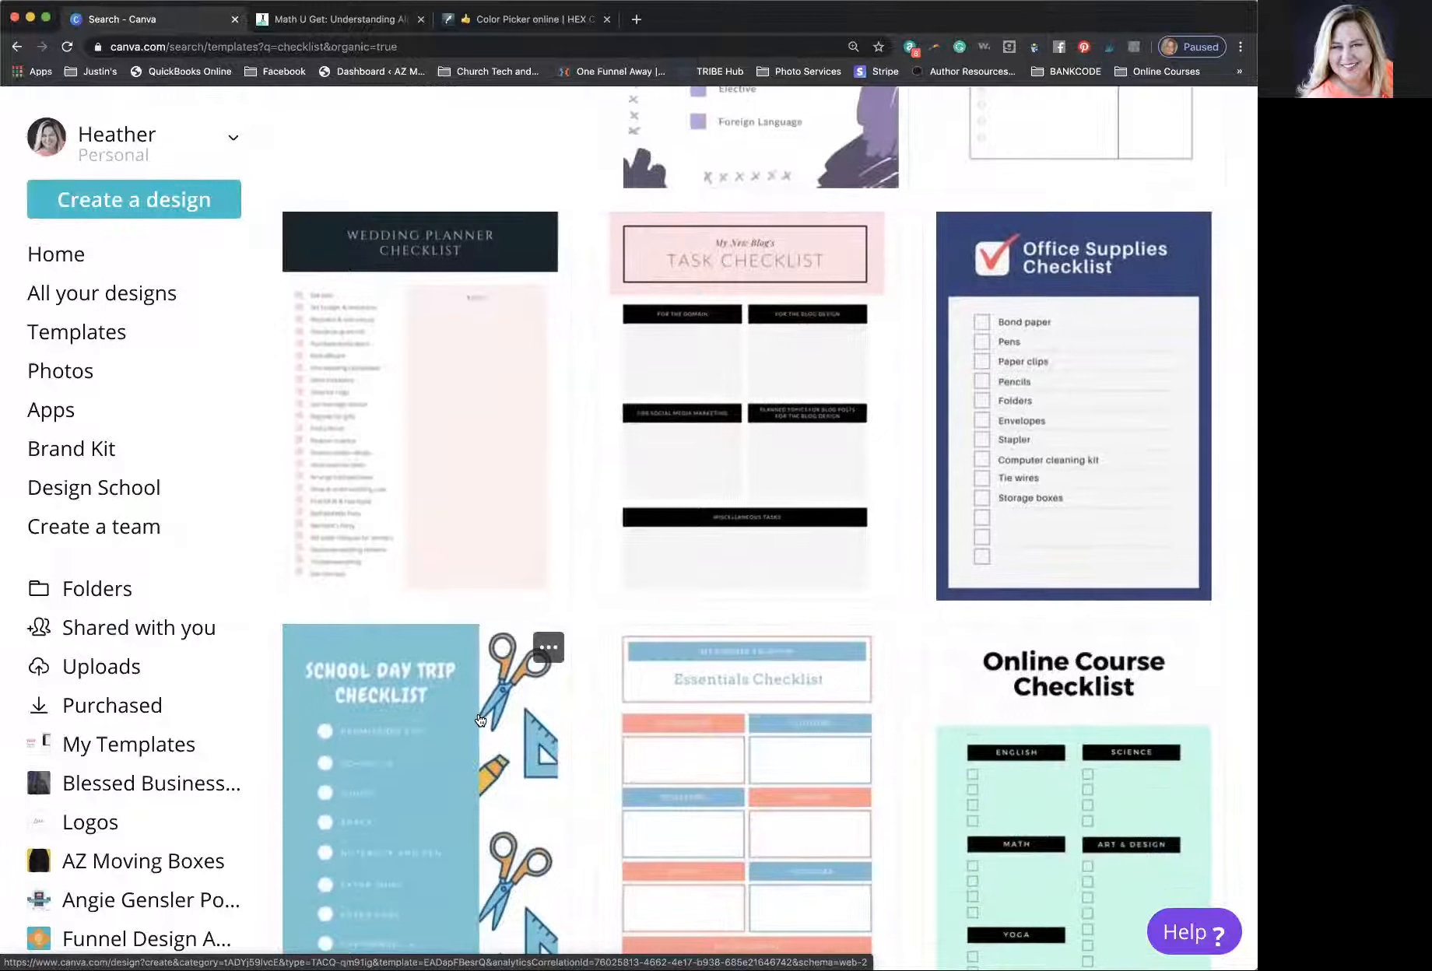
{"action": "scroll", "coordinate": [480, 720], "scroll_direction": "down", "scroll_amount": 1}
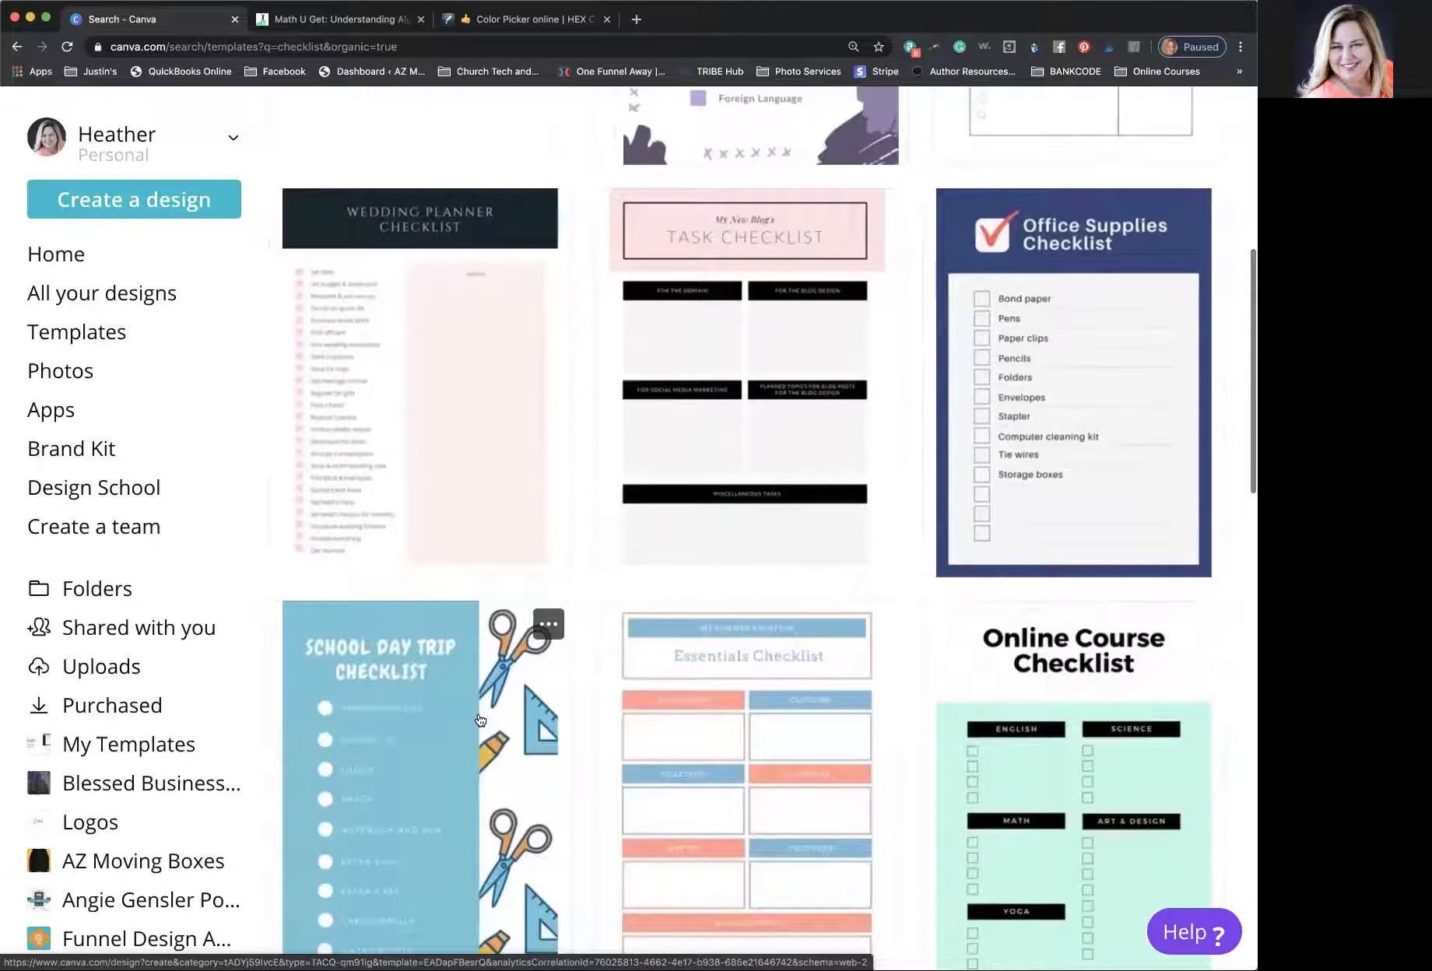
{"action": "scroll", "coordinate": [480, 720], "scroll_direction": "down", "scroll_amount": 4}
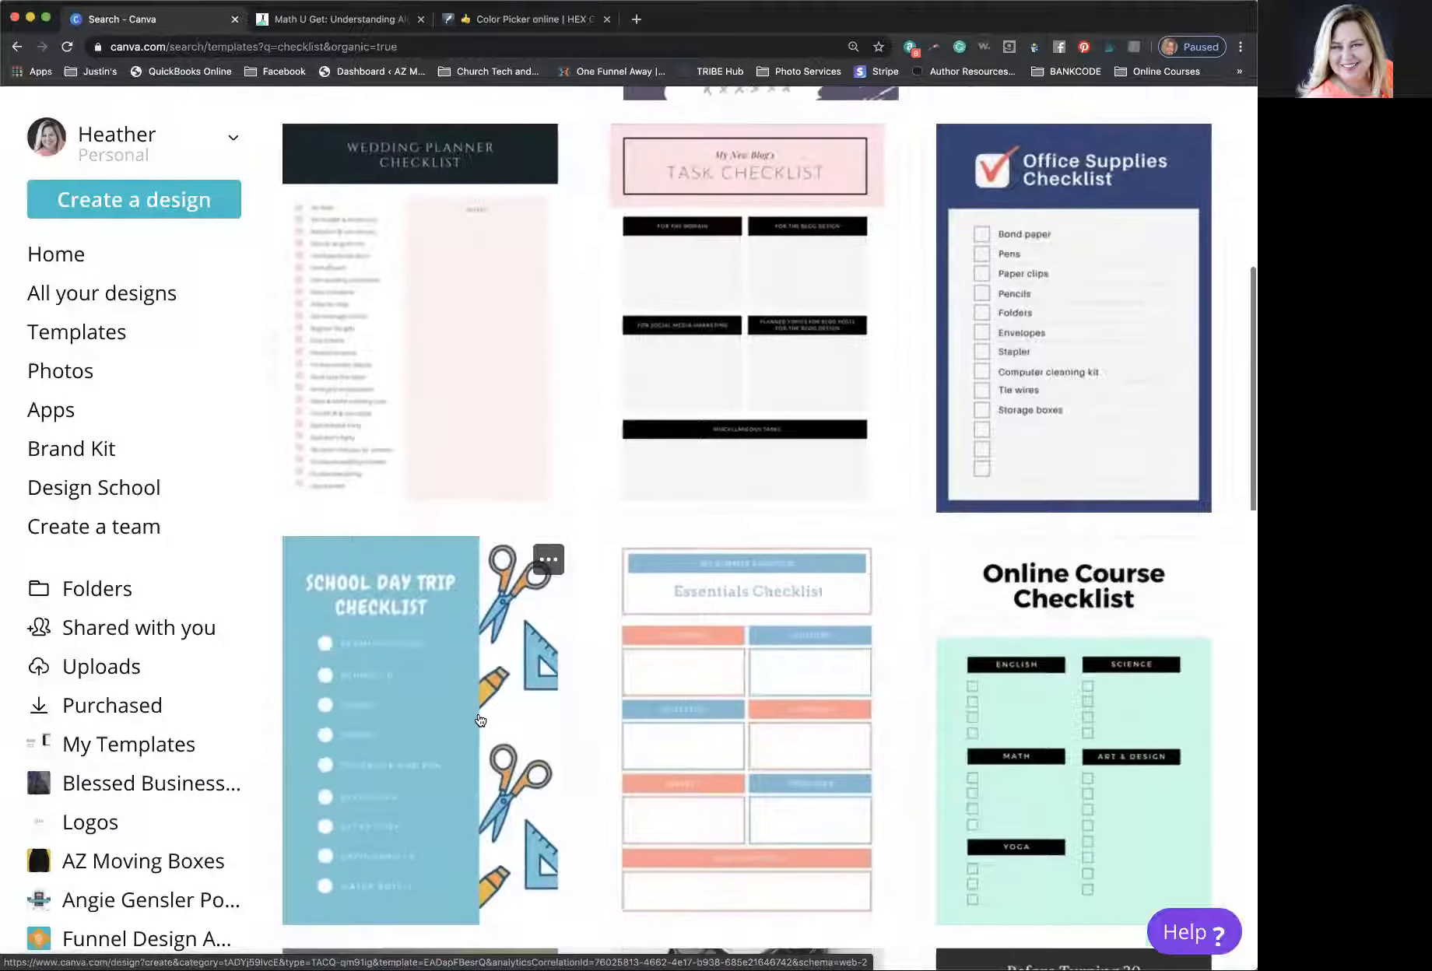
{"action": "scroll", "coordinate": [480, 720], "scroll_direction": "up", "scroll_amount": 3}
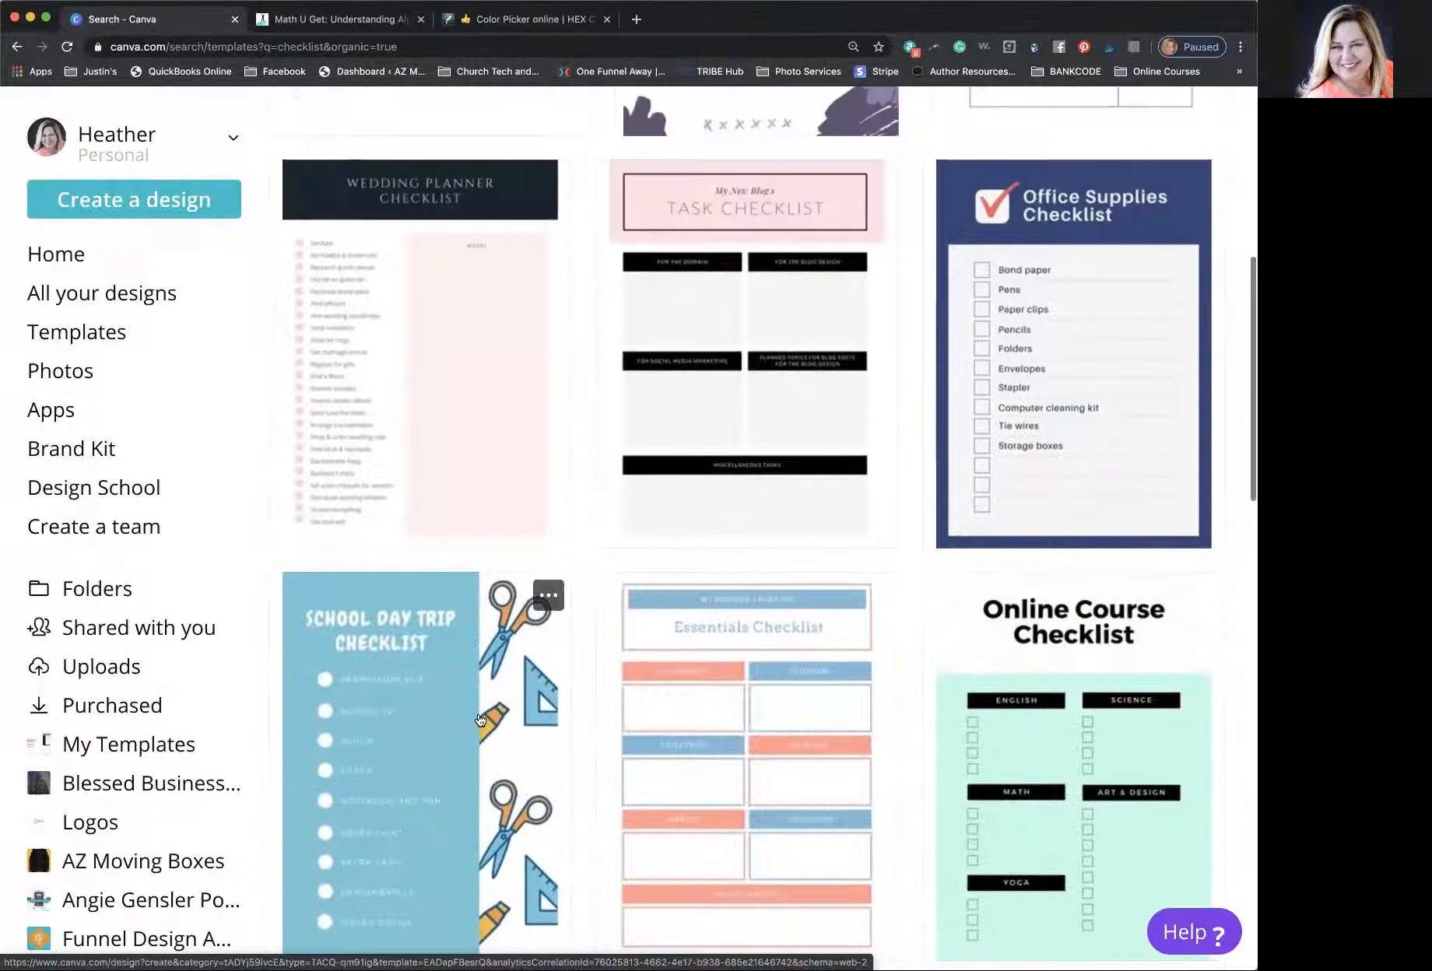
{"action": "scroll", "coordinate": [436, 529], "scroll_direction": "down", "scroll_amount": 6}
{"action": "scroll", "coordinate": [401, 337], "scroll_direction": "up", "scroll_amount": 5}
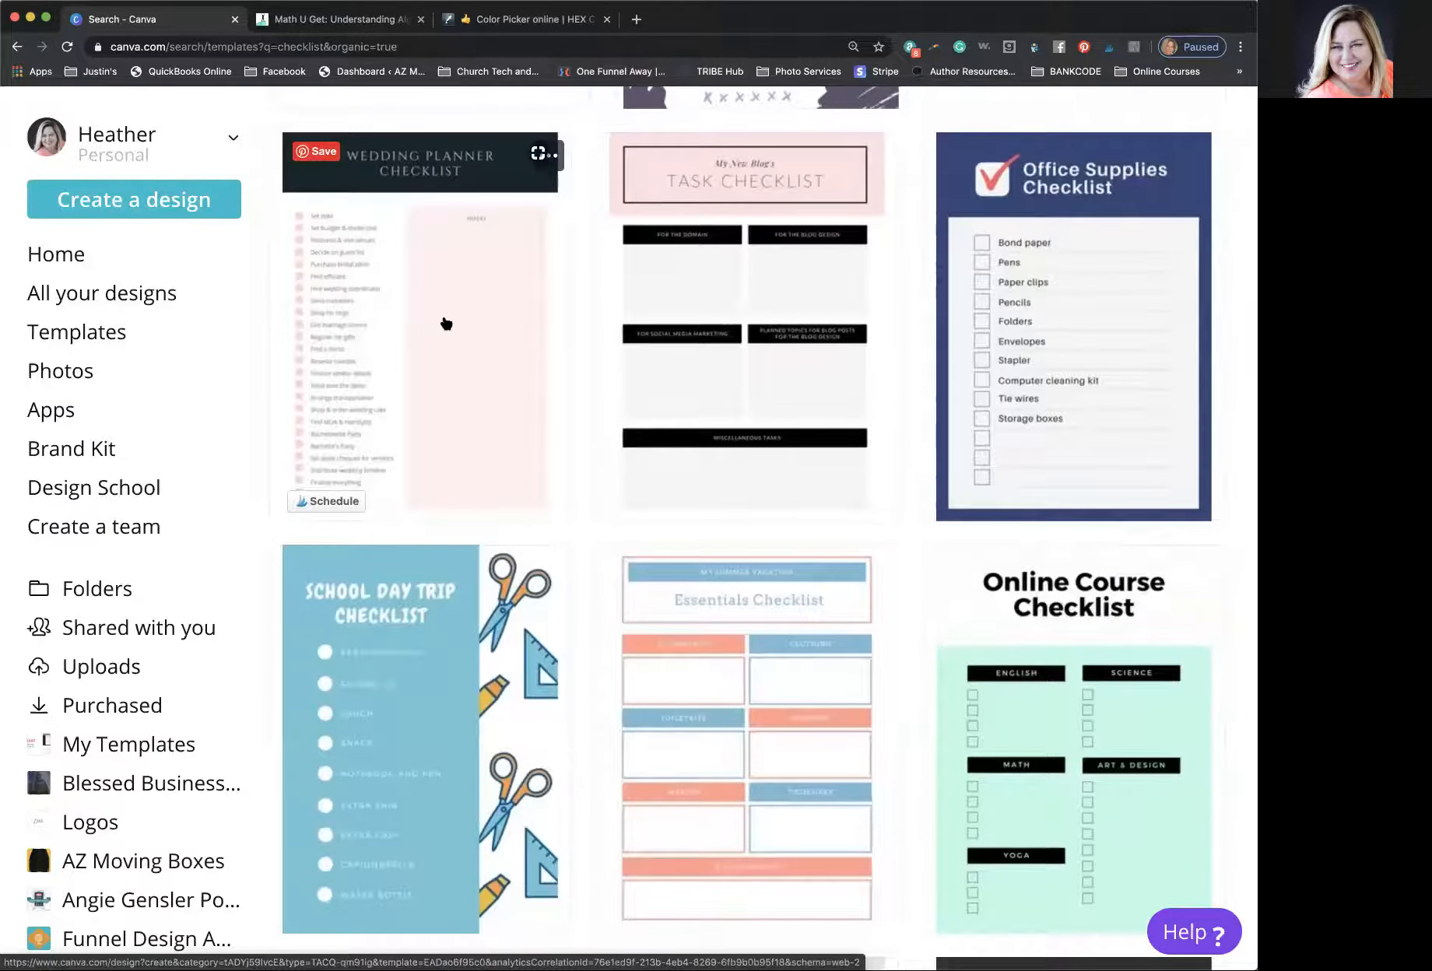
{"action": "scroll", "coordinate": [560, 530], "scroll_direction": "down", "scroll_amount": 3}
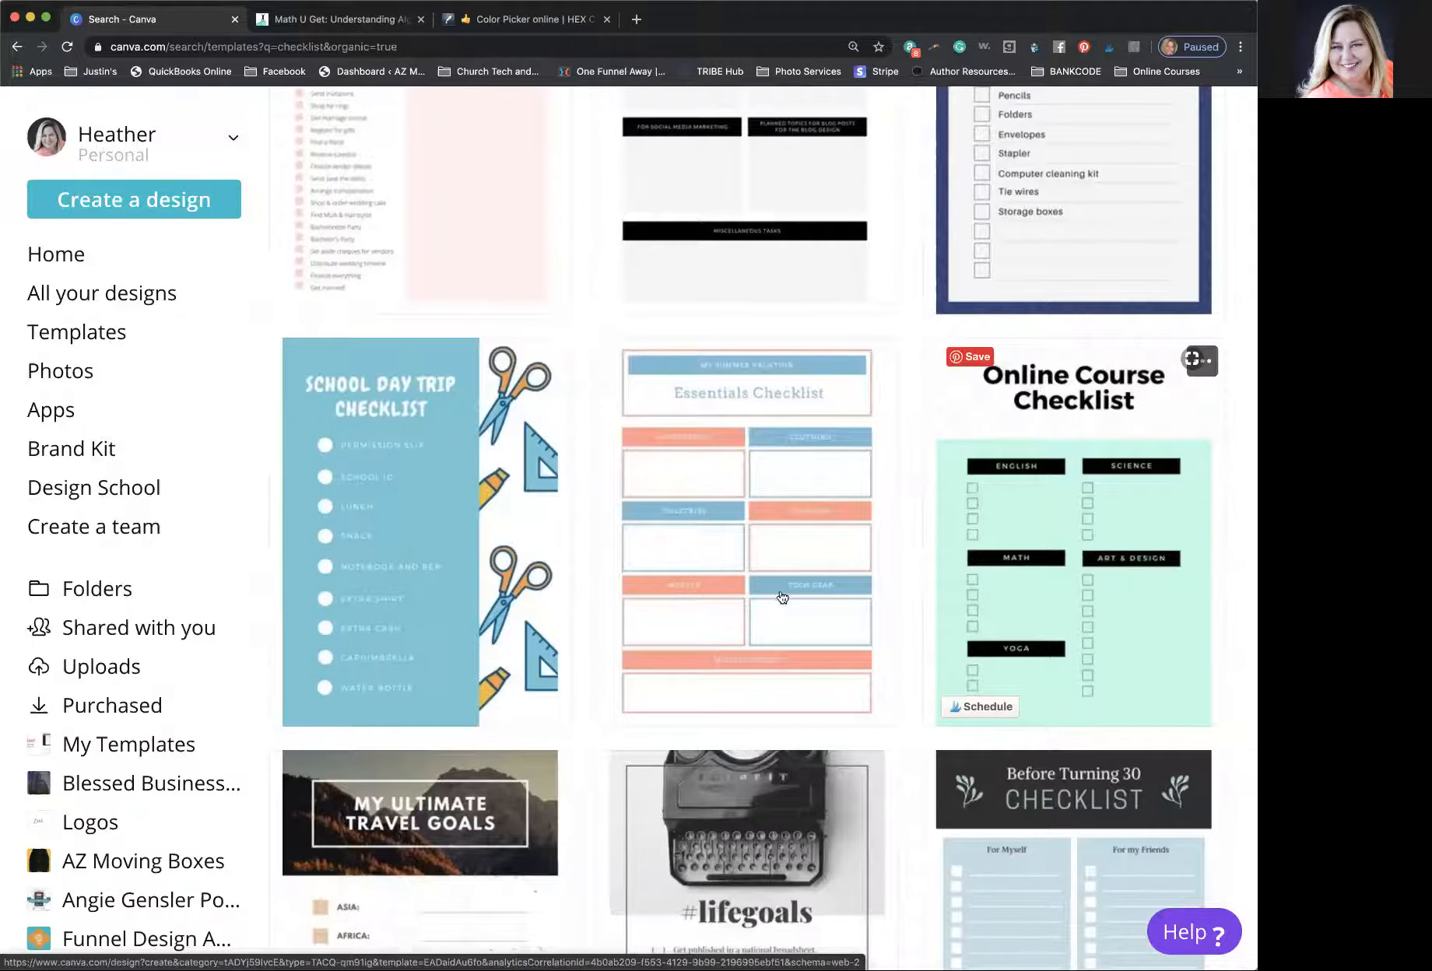
{"action": "scroll", "coordinate": [728, 608], "scroll_direction": "down", "scroll_amount": 5}
{"action": "scroll", "coordinate": [728, 609], "scroll_direction": "down", "scroll_amount": 1}
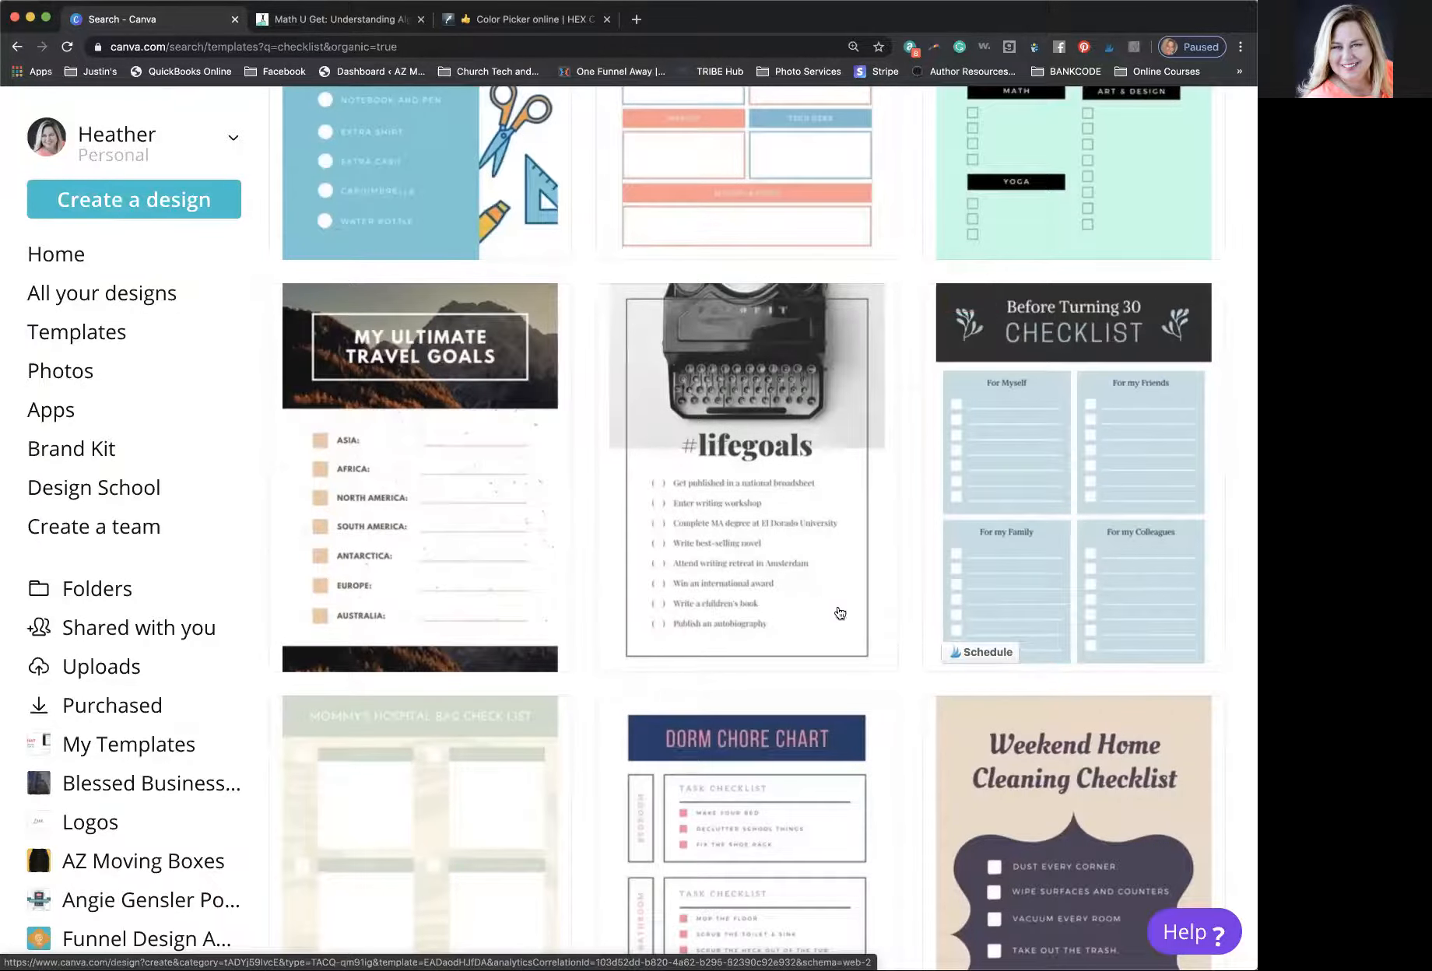
{"action": "scroll", "coordinate": [699, 621], "scroll_direction": "down", "scroll_amount": 3}
{"action": "scroll", "coordinate": [702, 625], "scroll_direction": "up", "scroll_amount": 8}
{"action": "scroll", "coordinate": [698, 615], "scroll_direction": "down", "scroll_amount": 10}
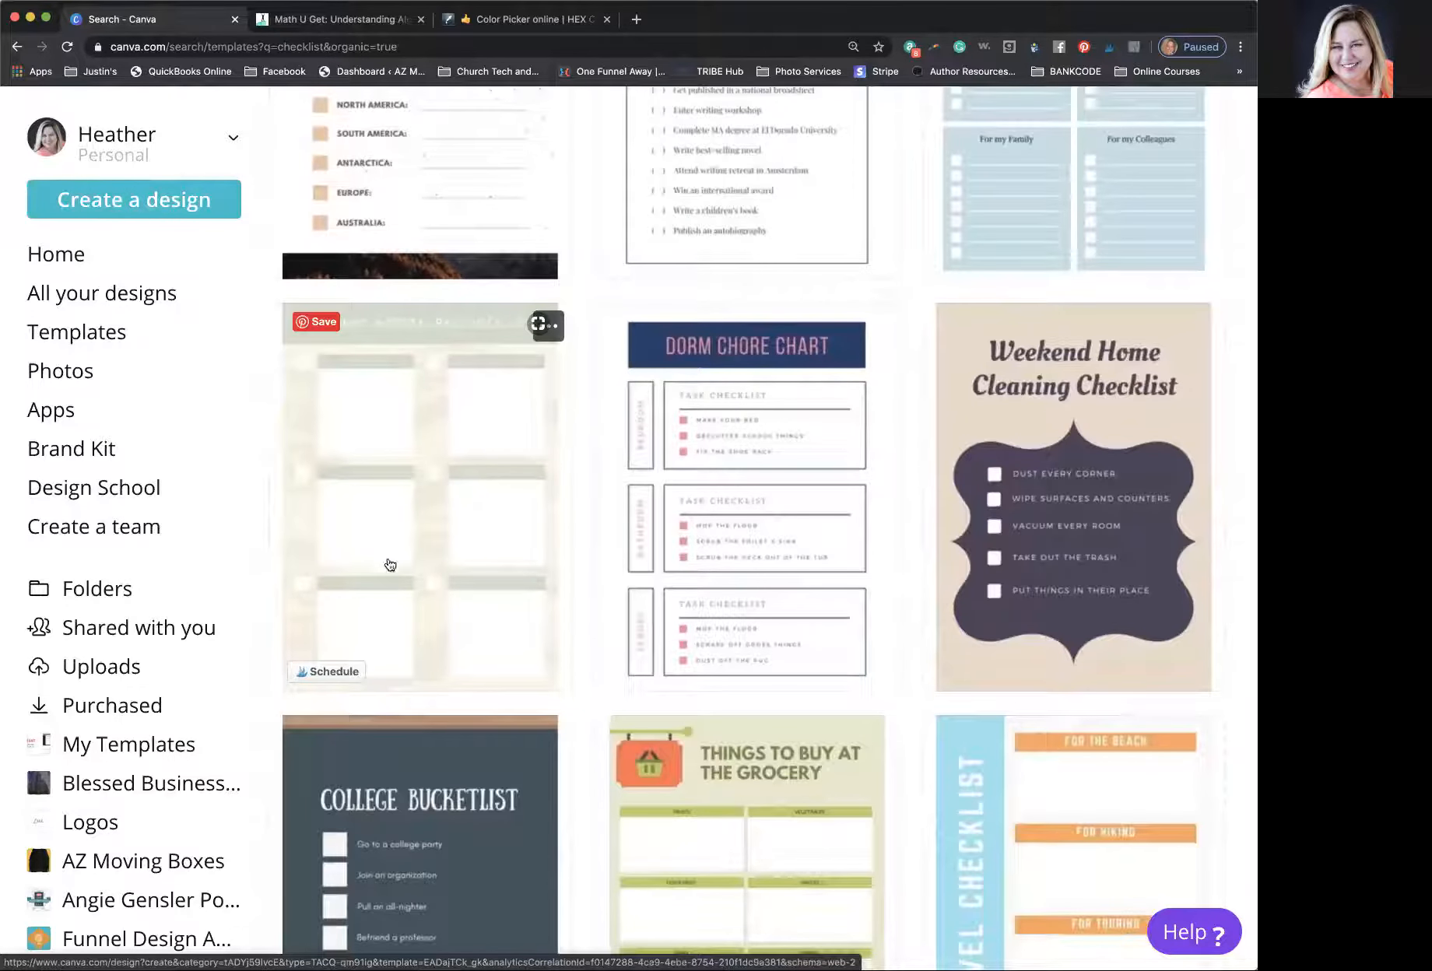
{"action": "scroll", "coordinate": [759, 502], "scroll_direction": "up", "scroll_amount": 8}
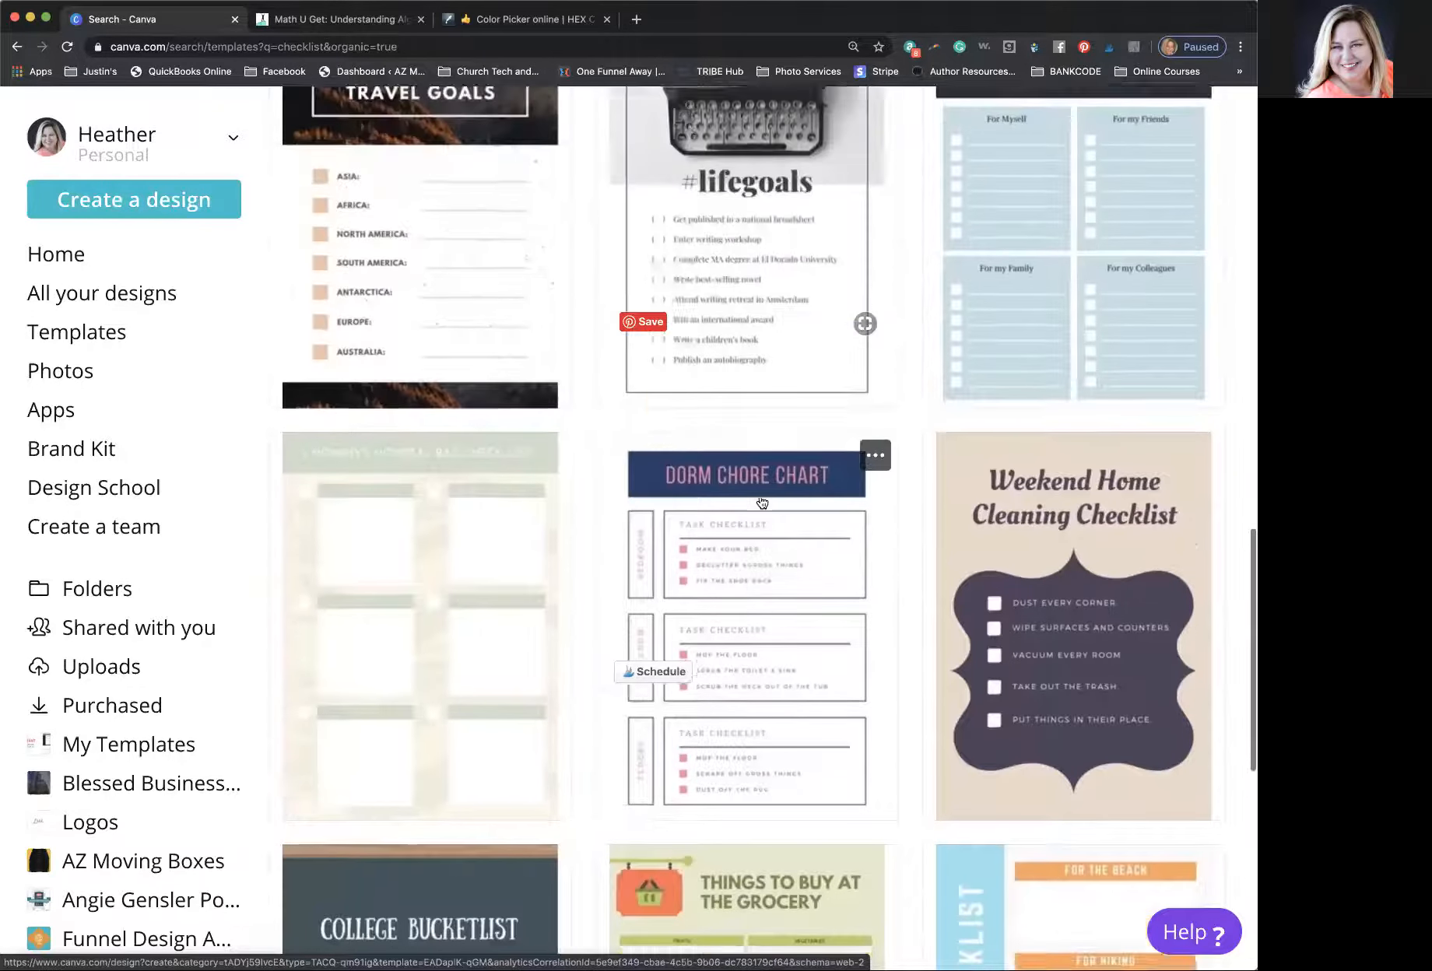
{"action": "scroll", "coordinate": [761, 499], "scroll_direction": "up", "scroll_amount": 6}
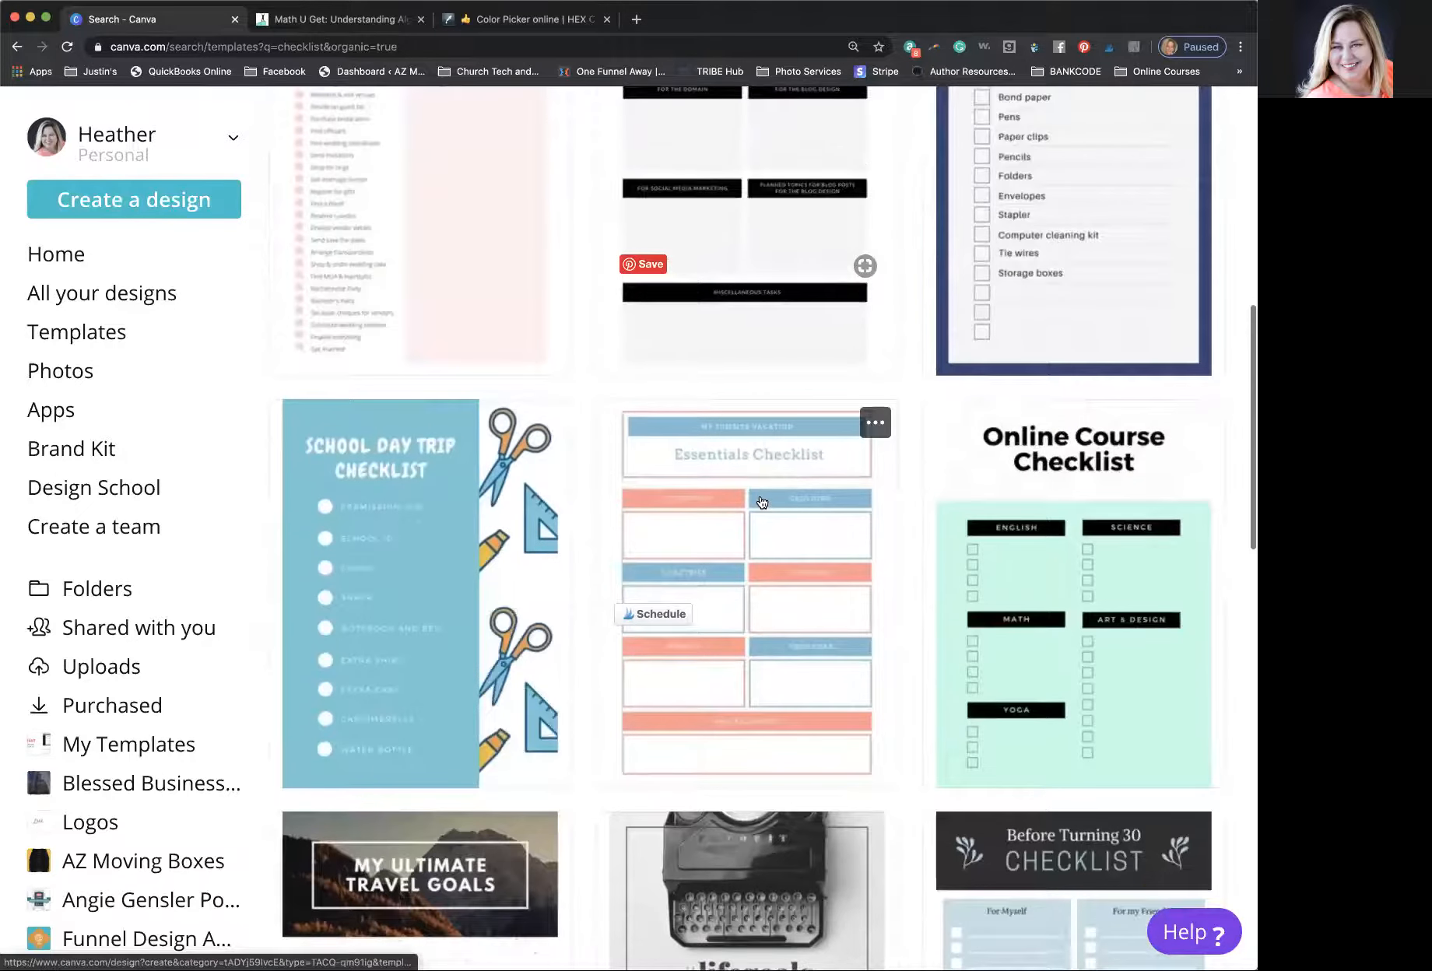
{"action": "scroll", "coordinate": [760, 502], "scroll_direction": "up", "scroll_amount": 4}
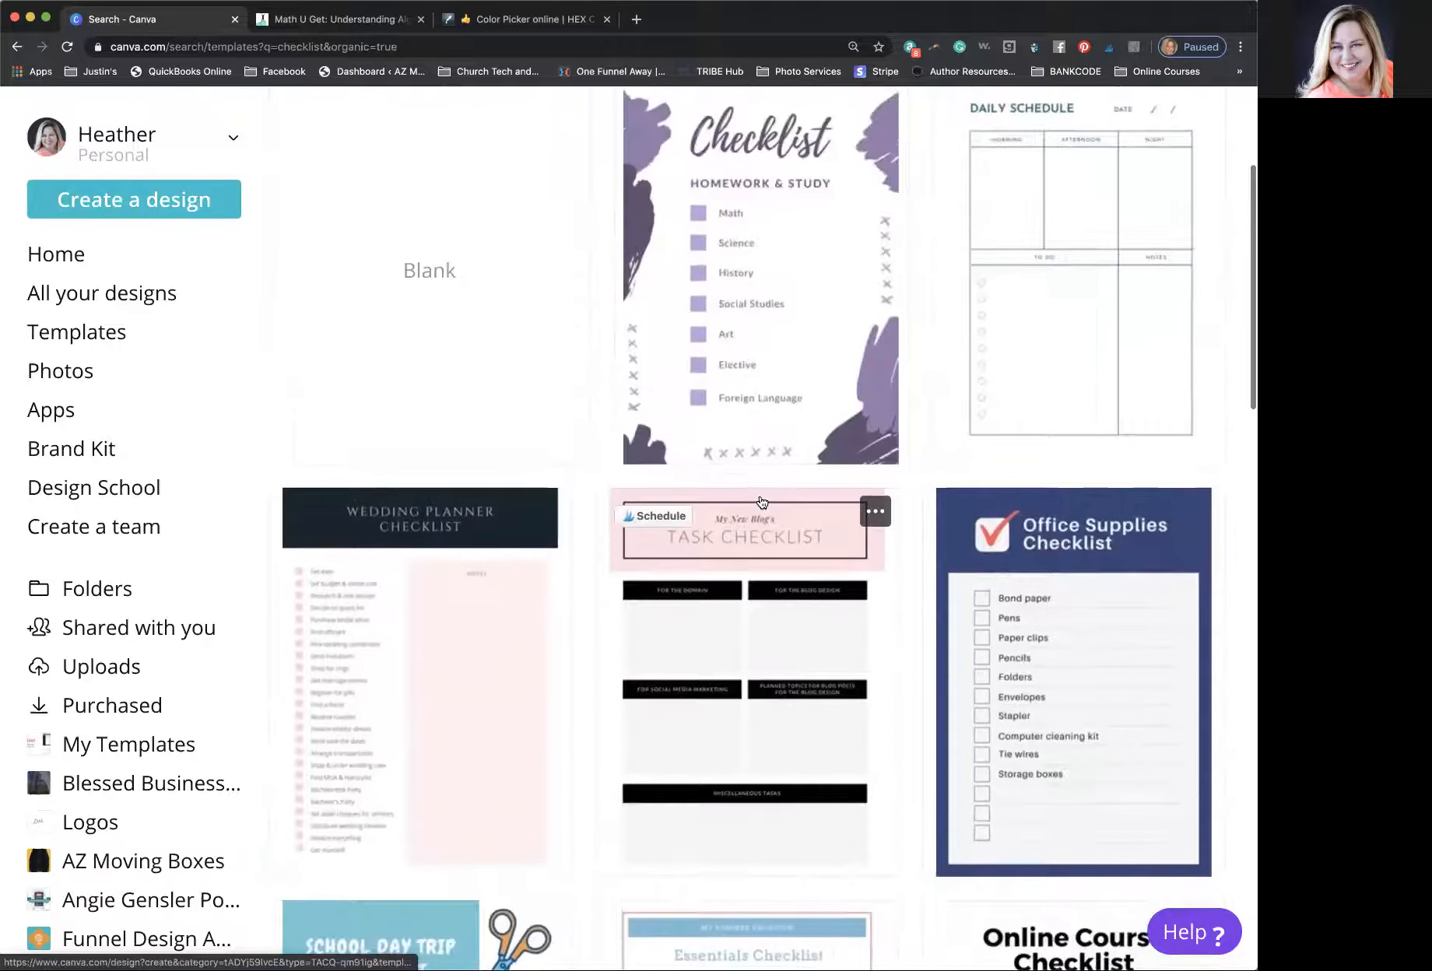
- Open the dark blue and pink Wedding Planner Checklist template for editing
{"action": "scroll", "coordinate": [760, 502], "scroll_direction": "down", "scroll_amount": 3}
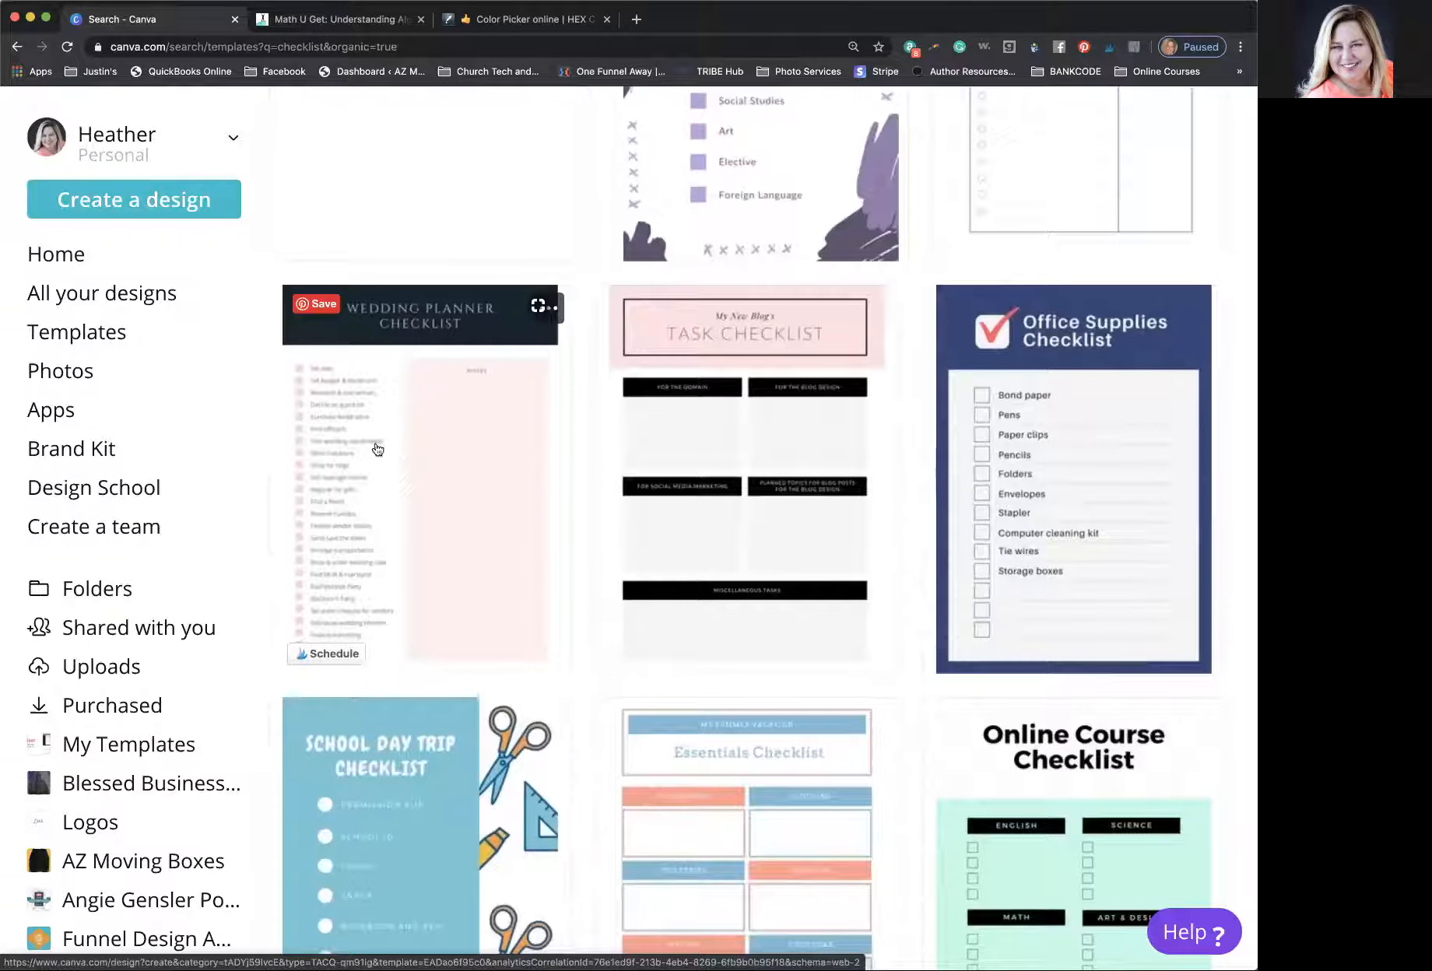
{"action": "left_click", "coordinate": [447, 459]}
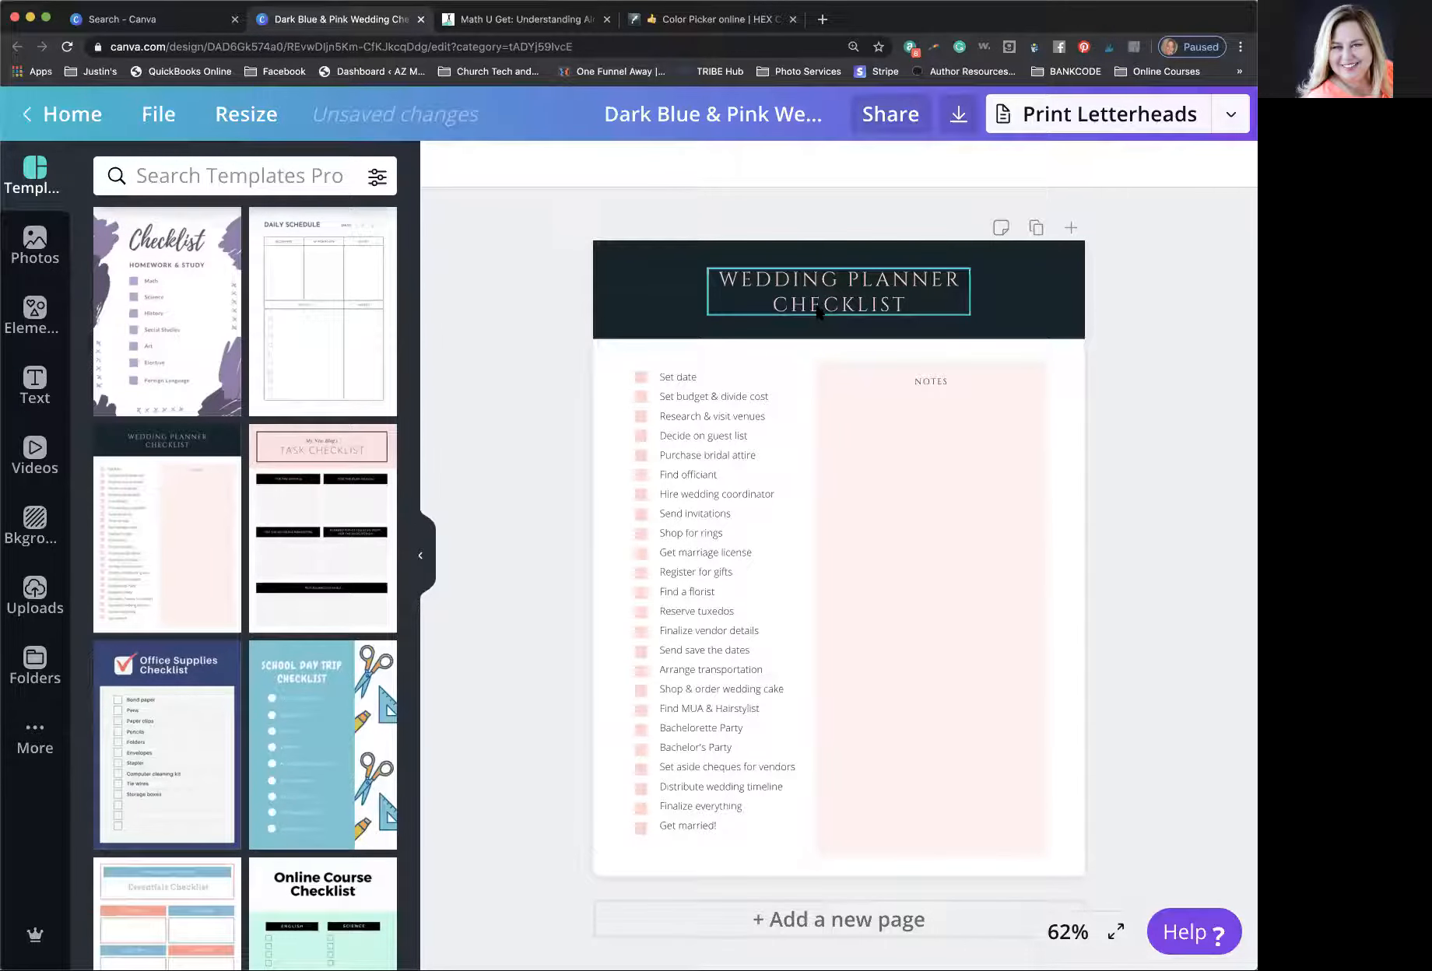
- Recolor the pink notes panel with the custom hex color 1abc9c
{"action": "left_click", "coordinate": [932, 417]}
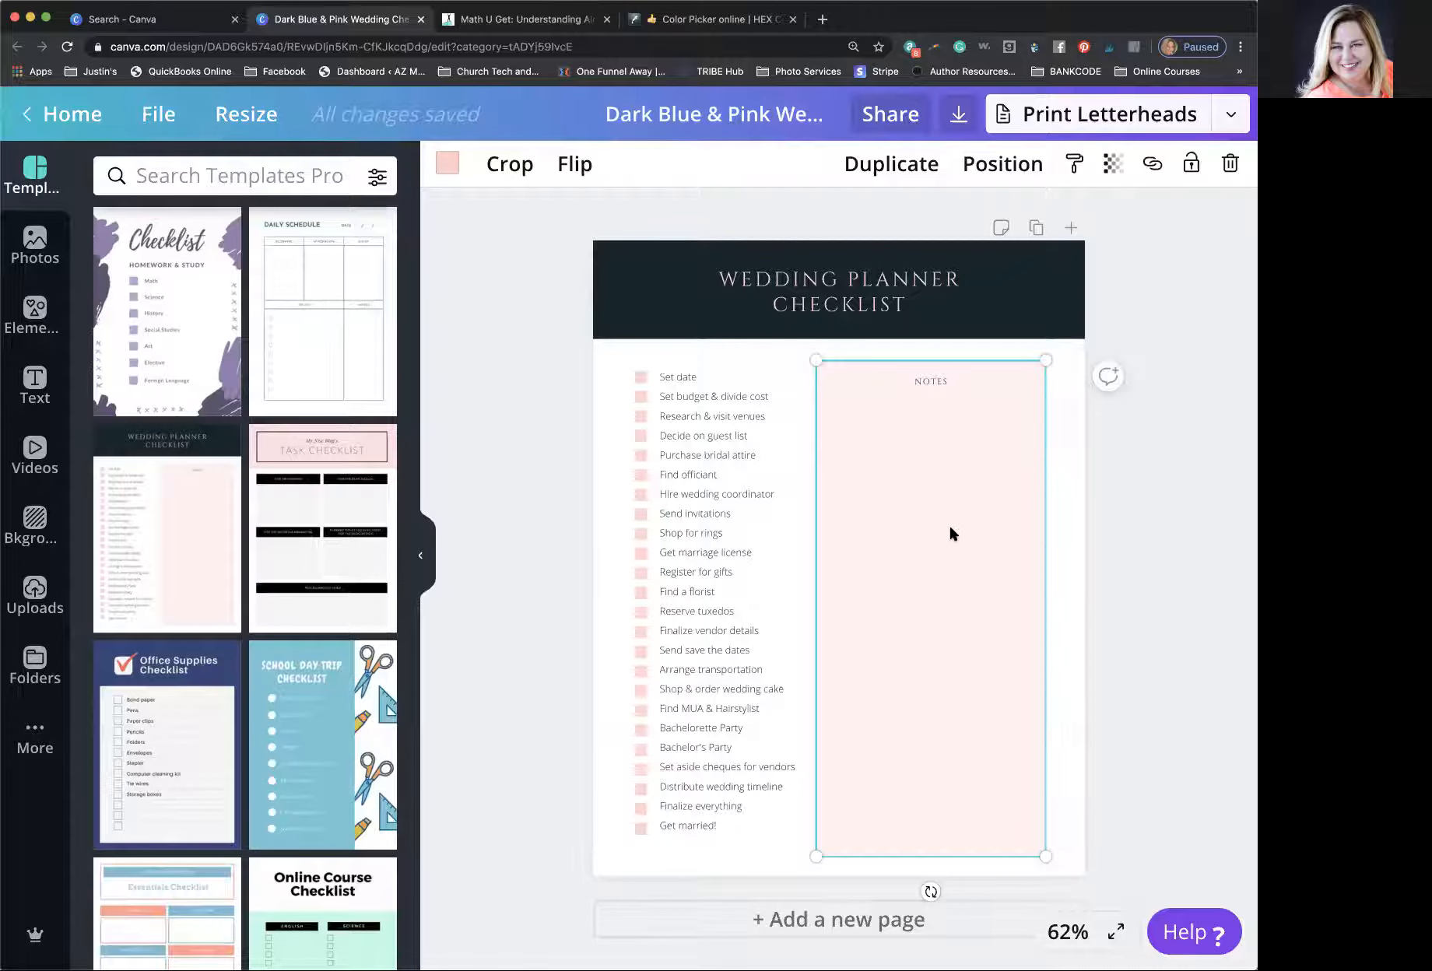
{"action": "left_click", "coordinate": [641, 400]}
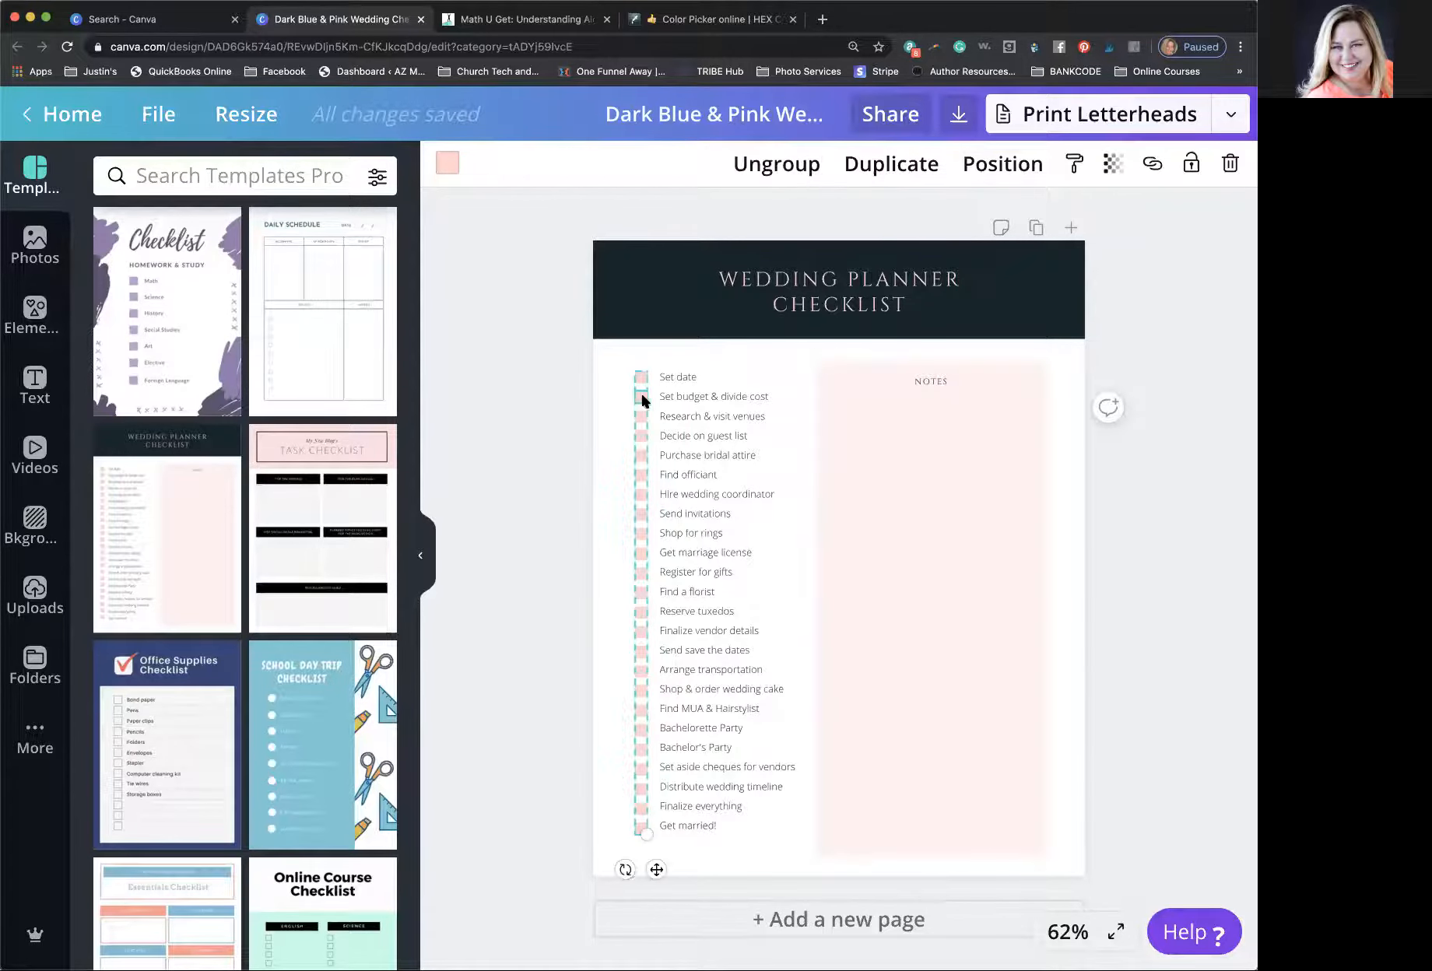
{"action": "left_click", "coordinate": [894, 460]}
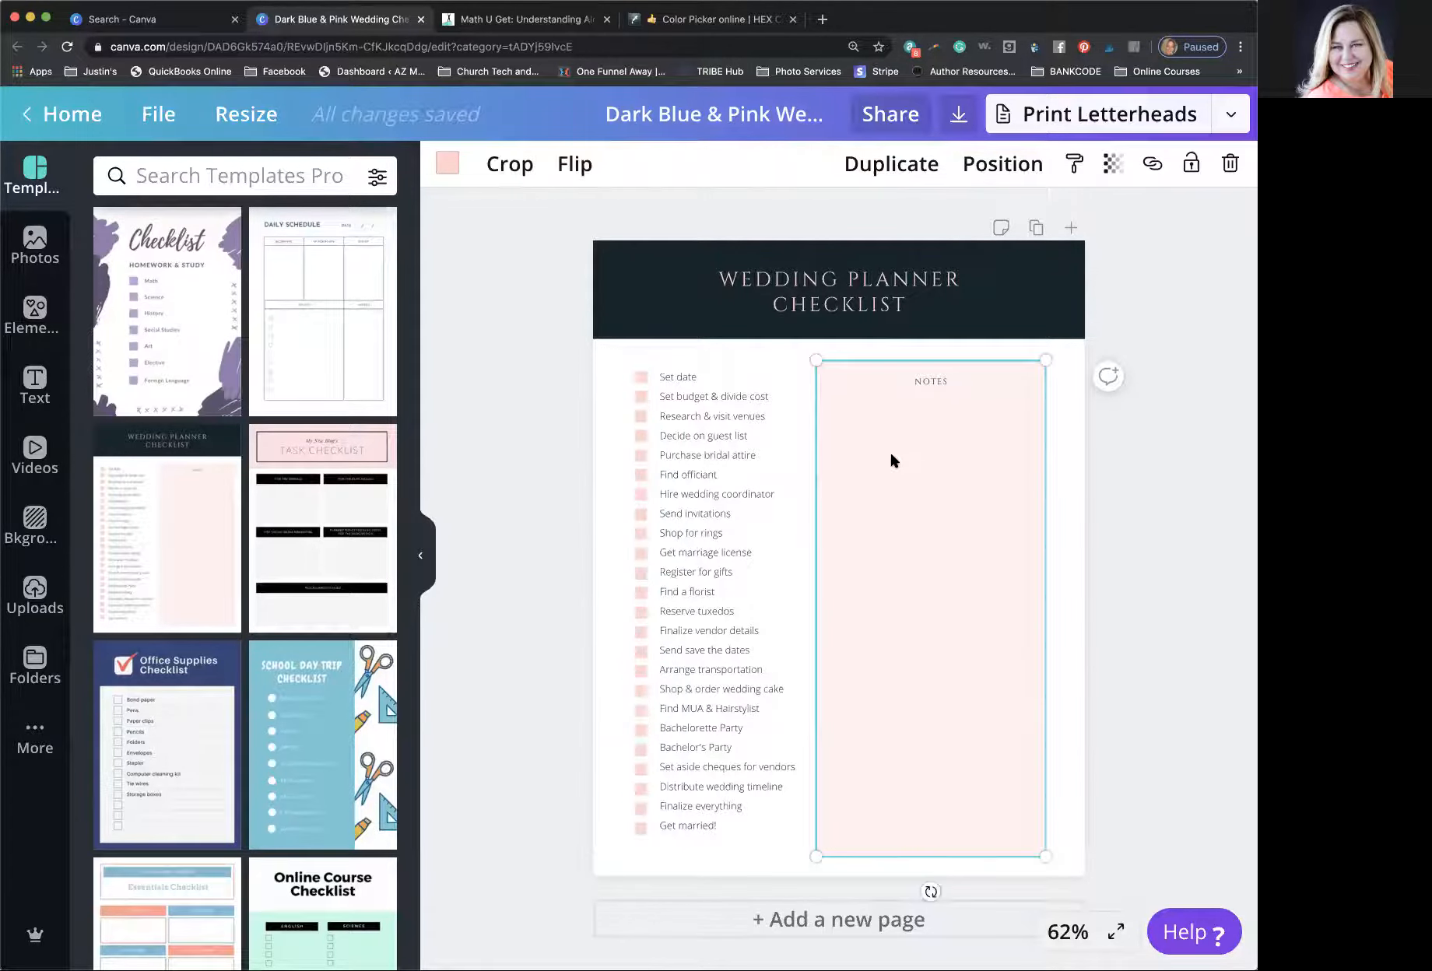
{"action": "left_click", "coordinate": [449, 168]}
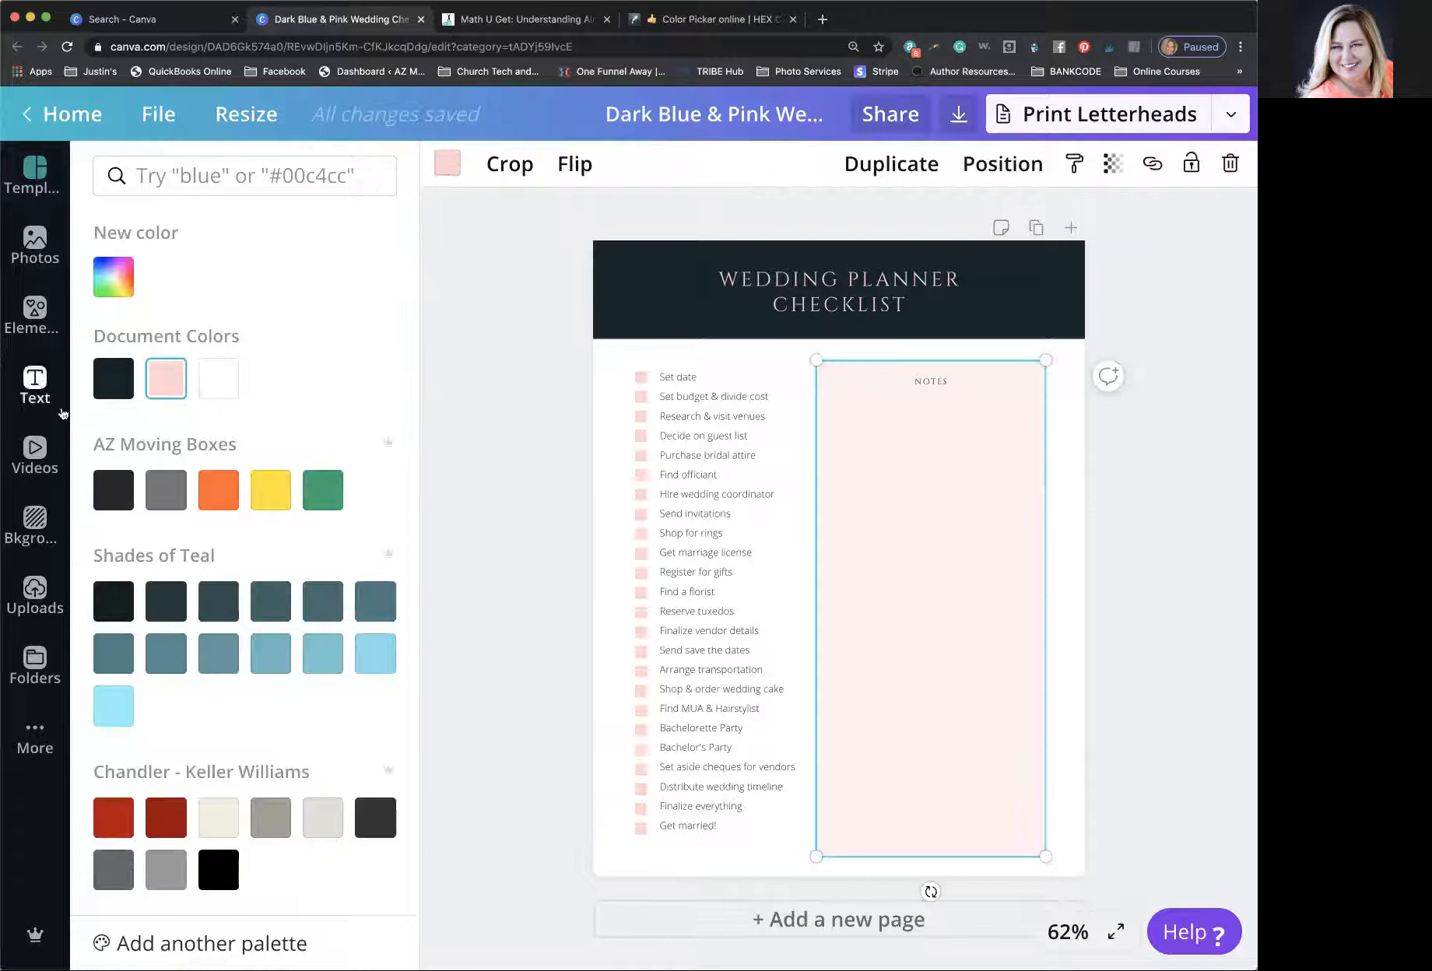
{"action": "scroll", "coordinate": [270, 650], "scroll_direction": "down", "scroll_amount": 1}
{"action": "scroll", "coordinate": [264, 645], "scroll_direction": "up", "scroll_amount": 1}
{"action": "scroll", "coordinate": [182, 752], "scroll_direction": "down", "scroll_amount": 10}
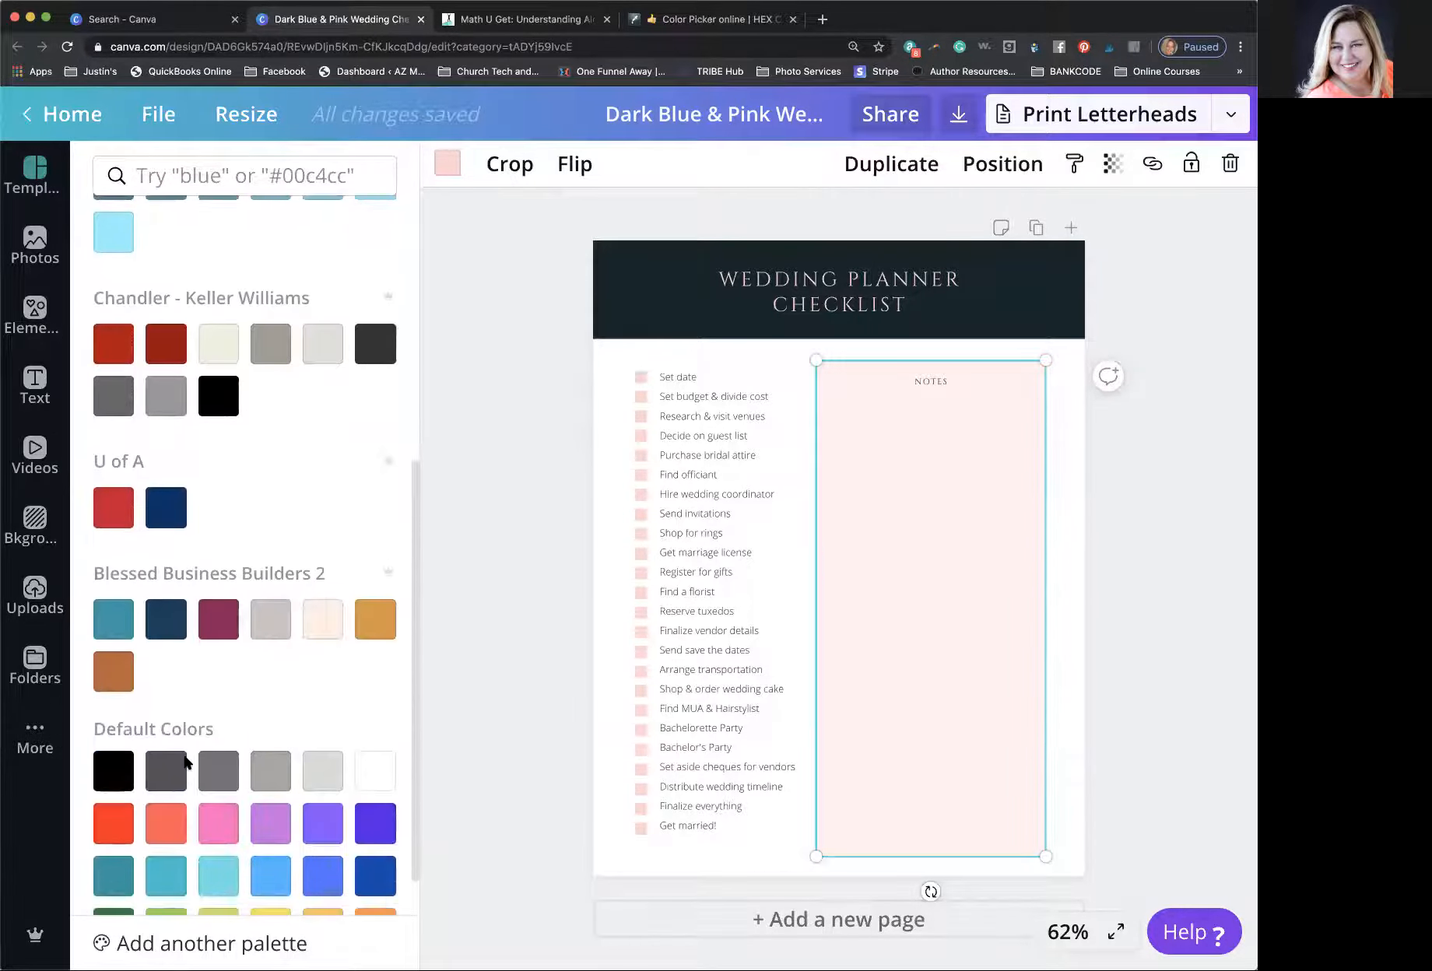
{"action": "scroll", "coordinate": [185, 752], "scroll_direction": "up", "scroll_amount": 10}
{"action": "left_click", "coordinate": [205, 179]}
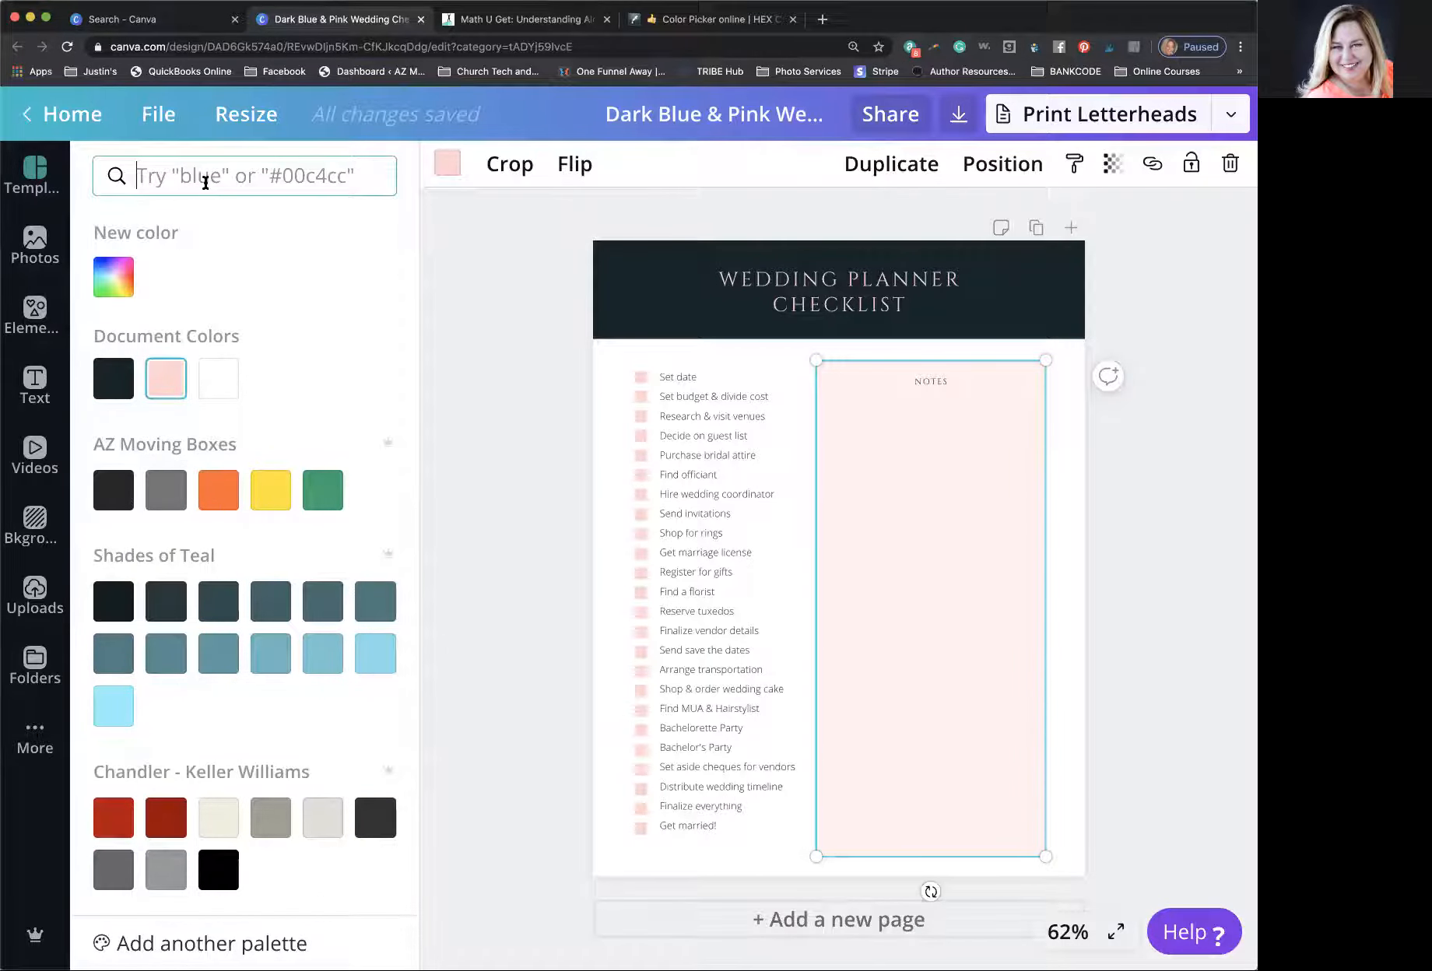
{"action": "type", "text": "1"}
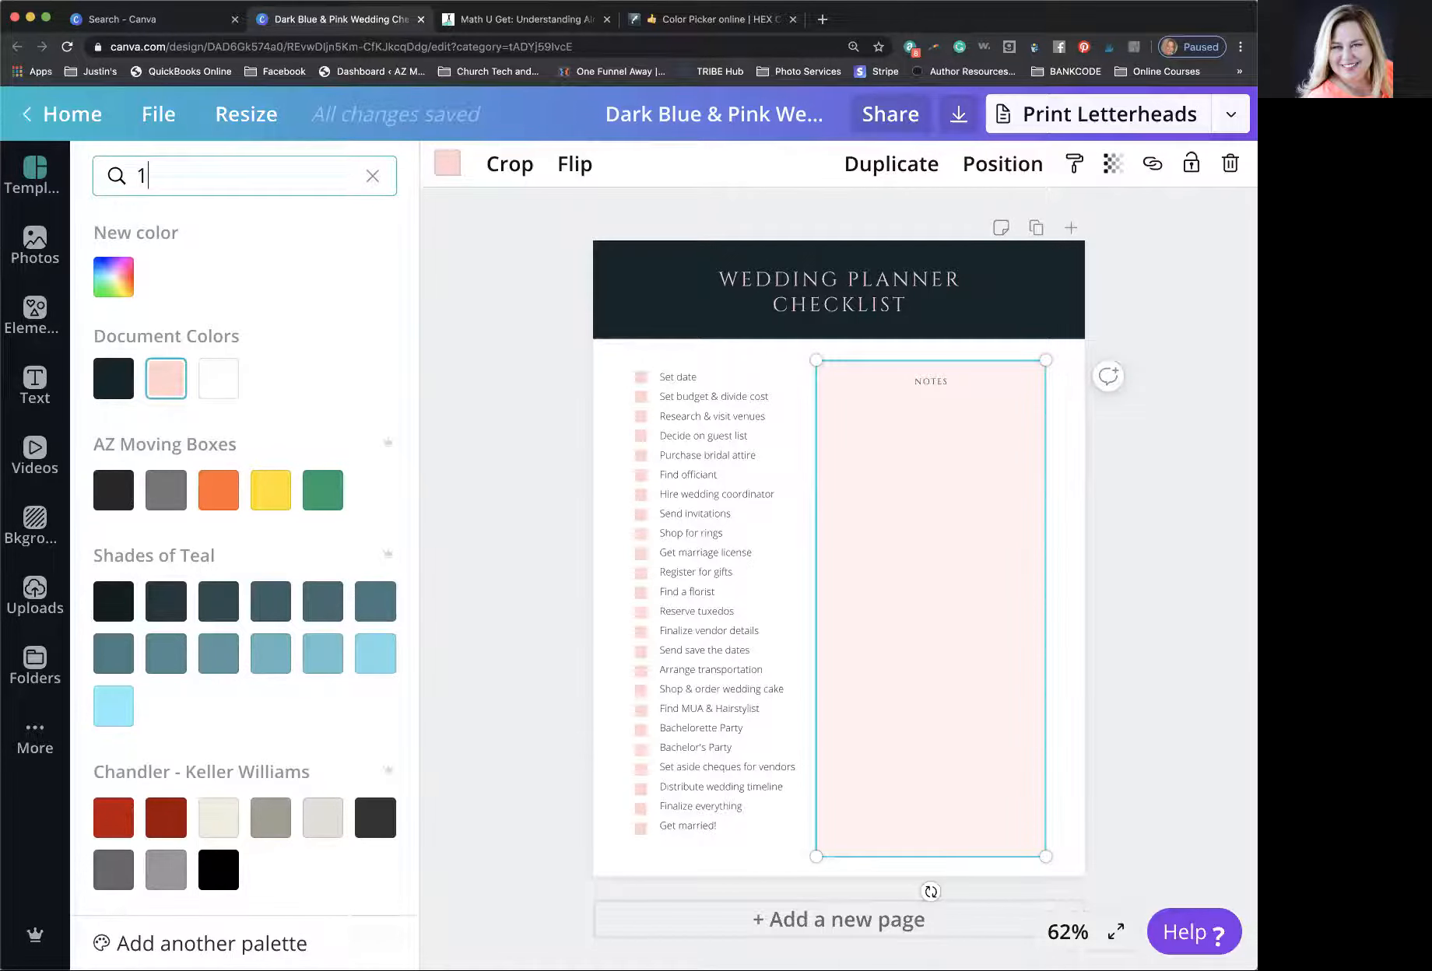
{"action": "type", "text": "abc"}
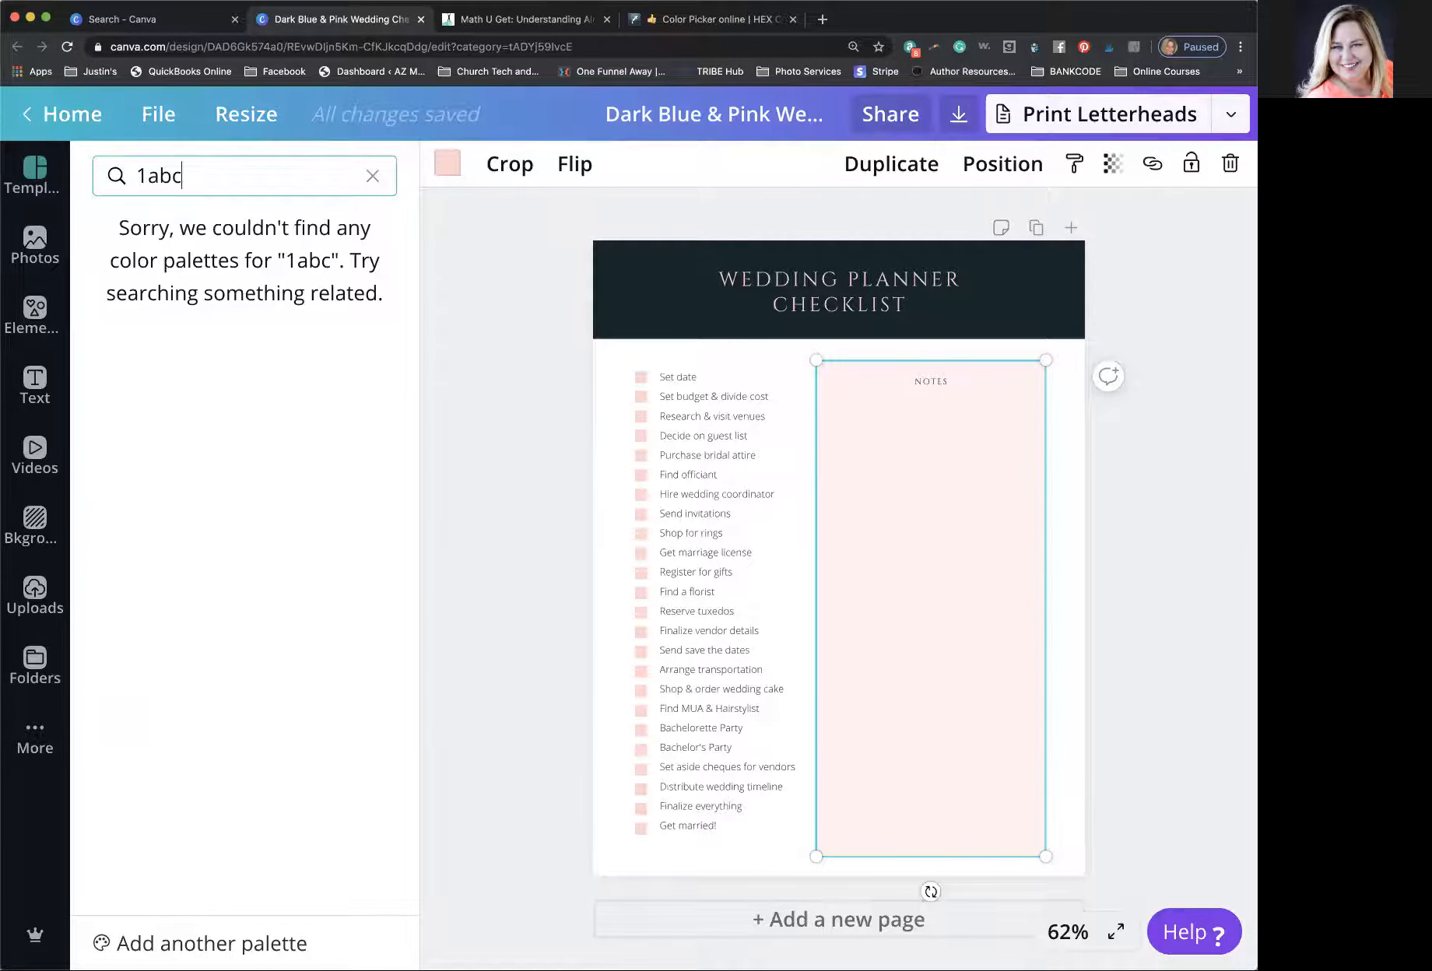
{"action": "type", "text": "9c"}
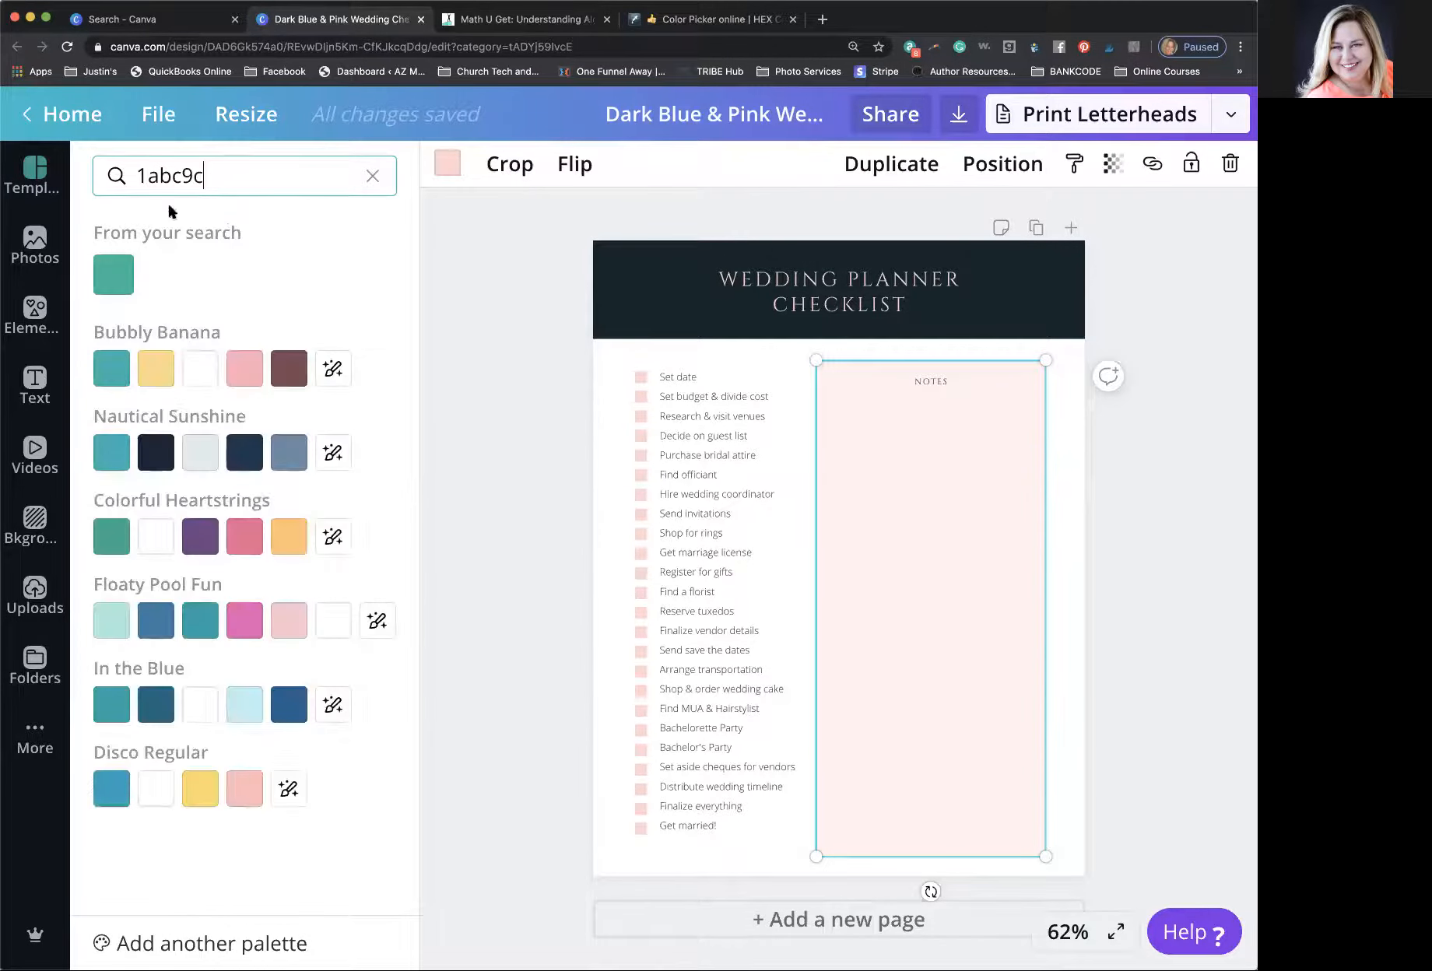
{"action": "left_click", "coordinate": [112, 279]}
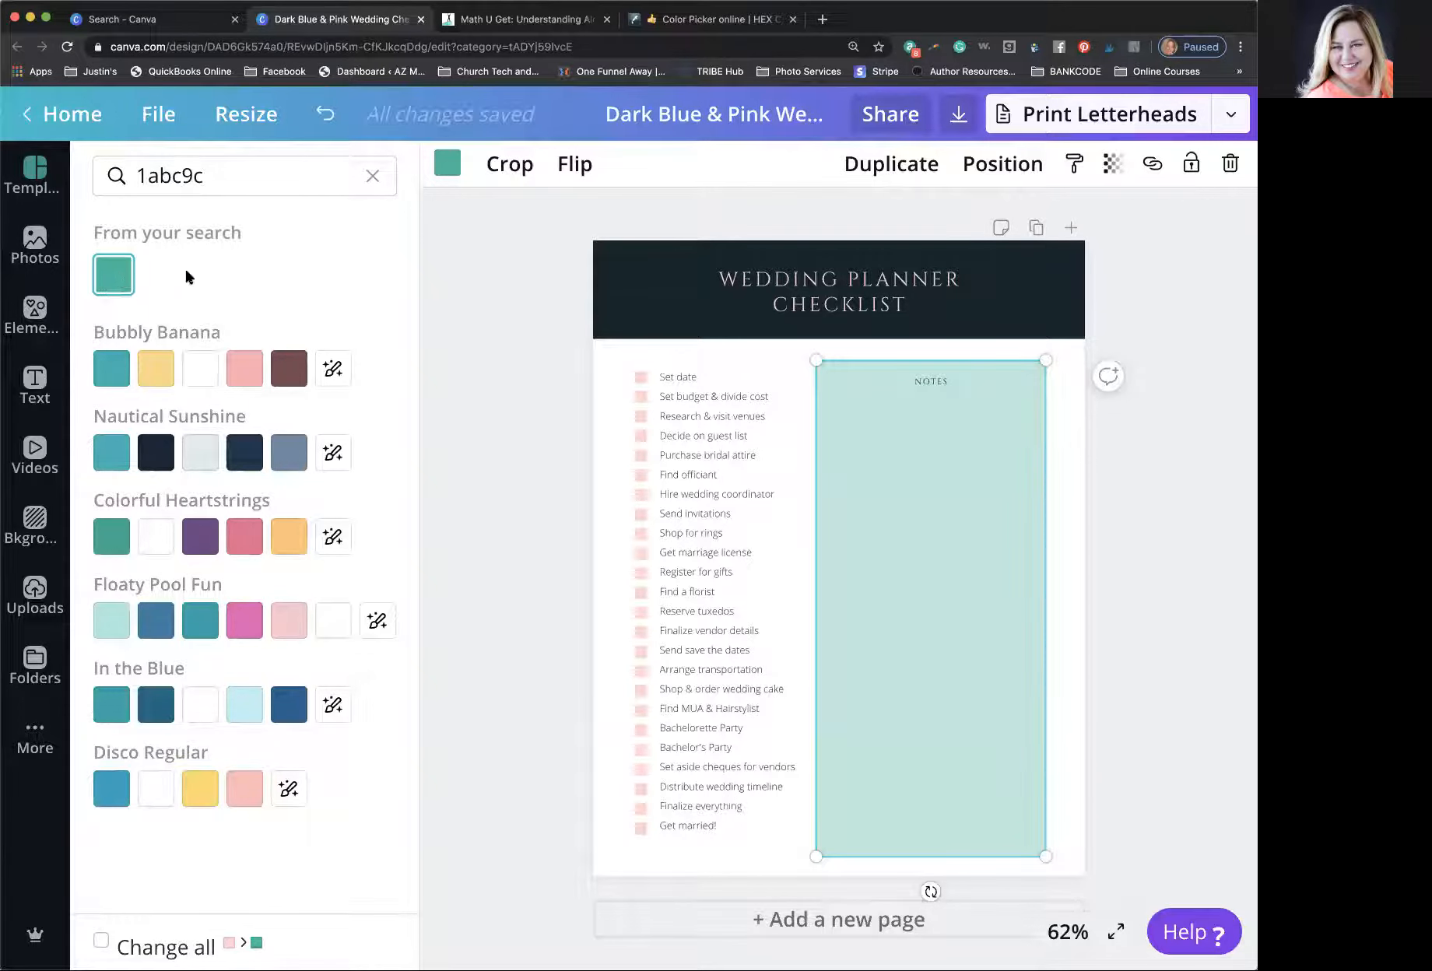
- Recolor the grouped checkboxes beside the list items with the same 1abc9c teal and deselect them
{"action": "left_click", "coordinate": [642, 423]}
{"action": "left_click", "coordinate": [113, 274]}
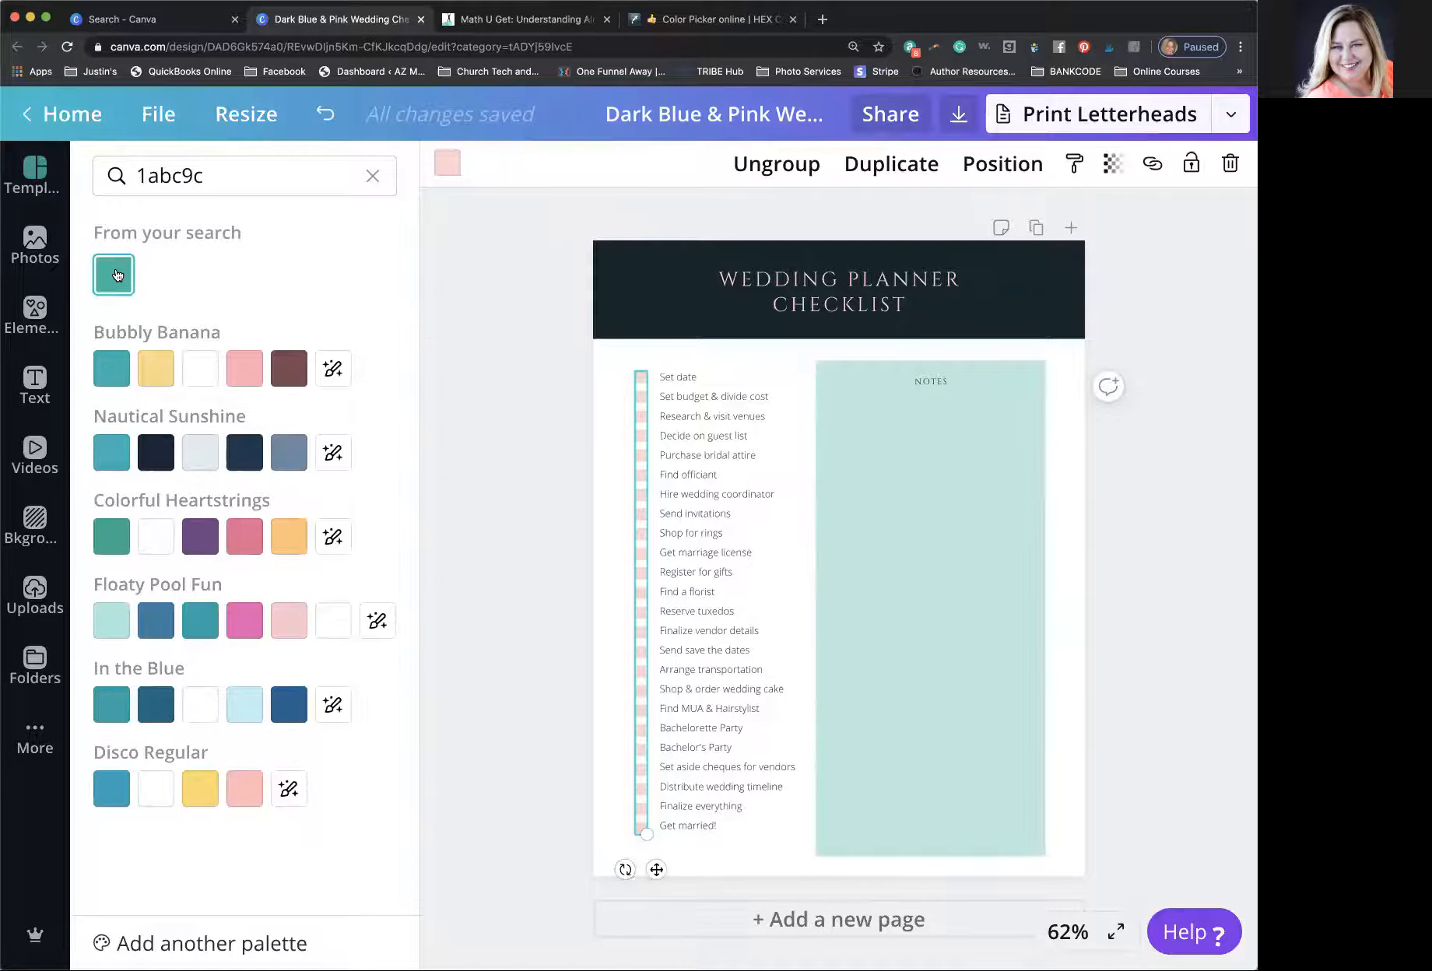
{"action": "left_click", "coordinate": [473, 453]}
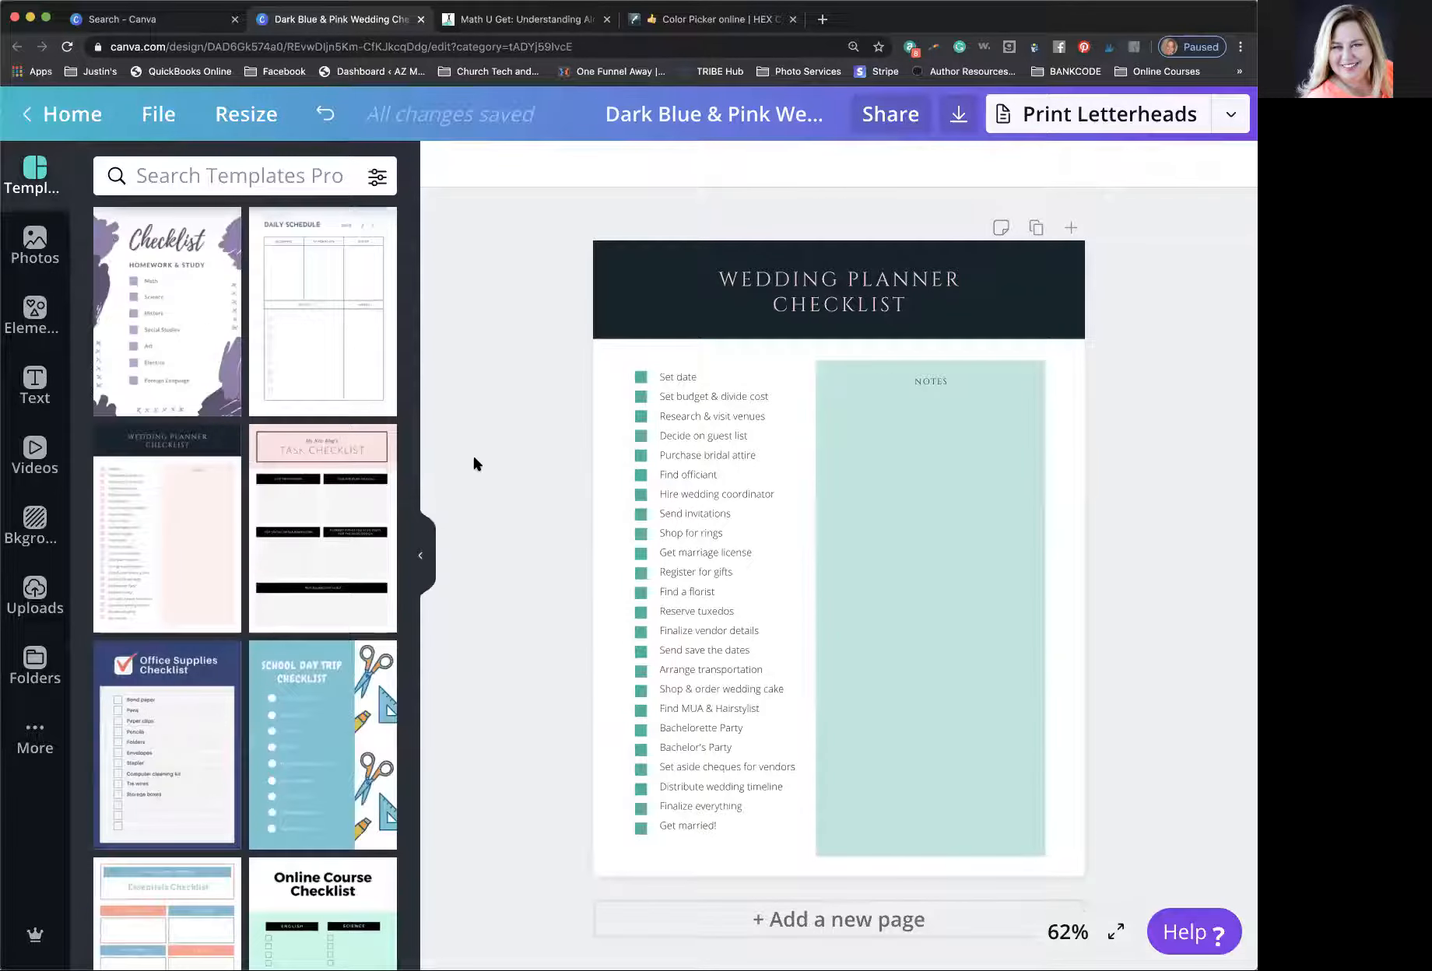
- Examine the checkbox group's color and the notes panel's transparency setting
{"action": "left_click", "coordinate": [640, 457]}
{"action": "left_click", "coordinate": [448, 163]}
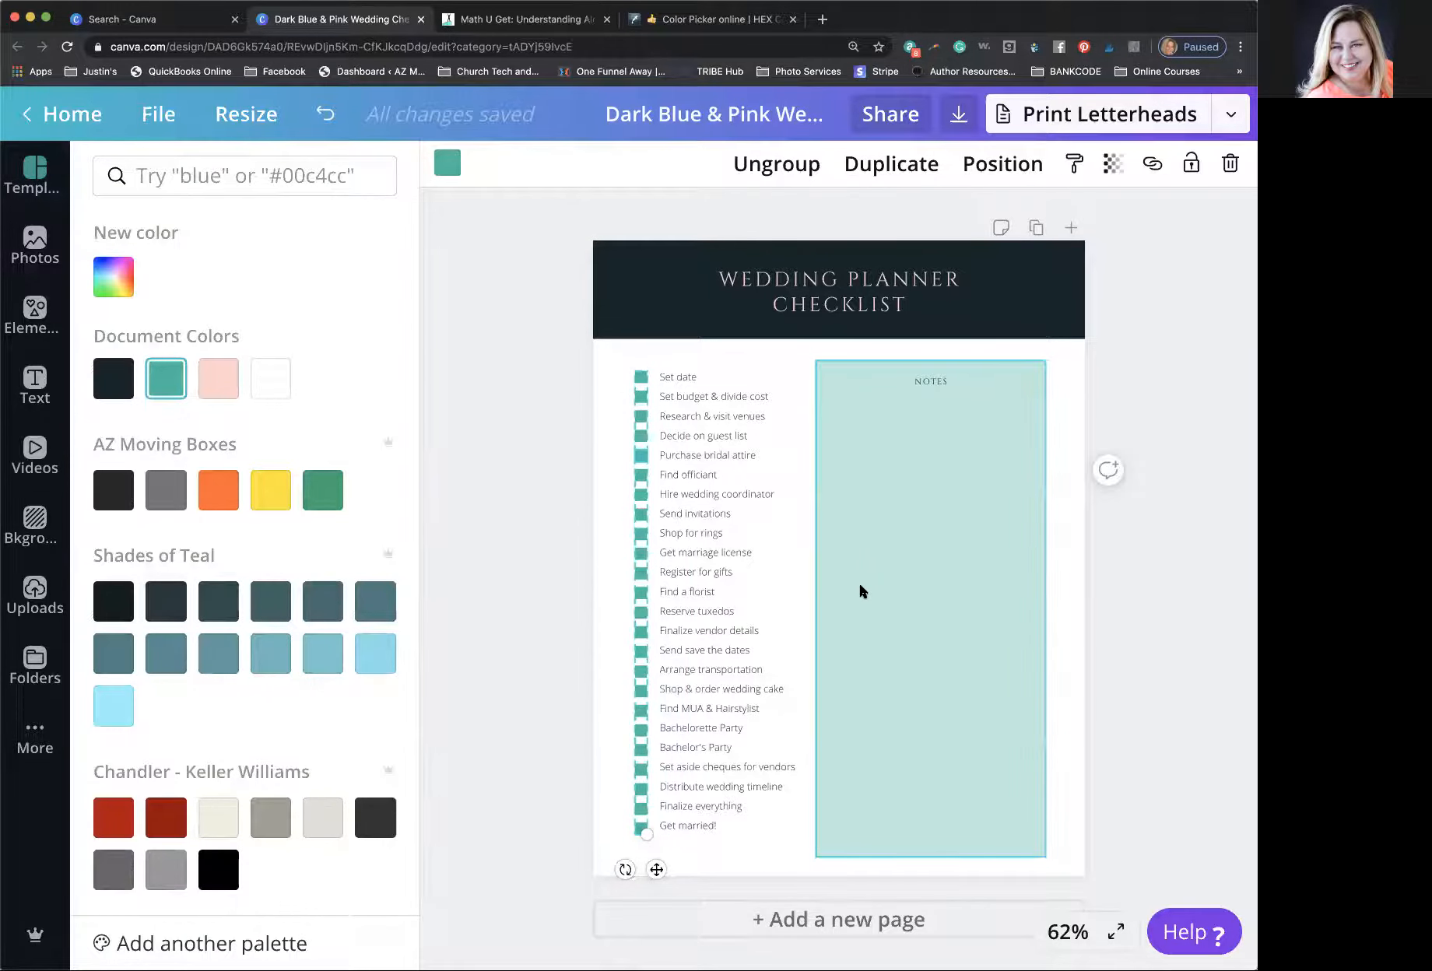
{"action": "key", "text": "Escape"}
{"action": "left_click", "coordinate": [921, 550]}
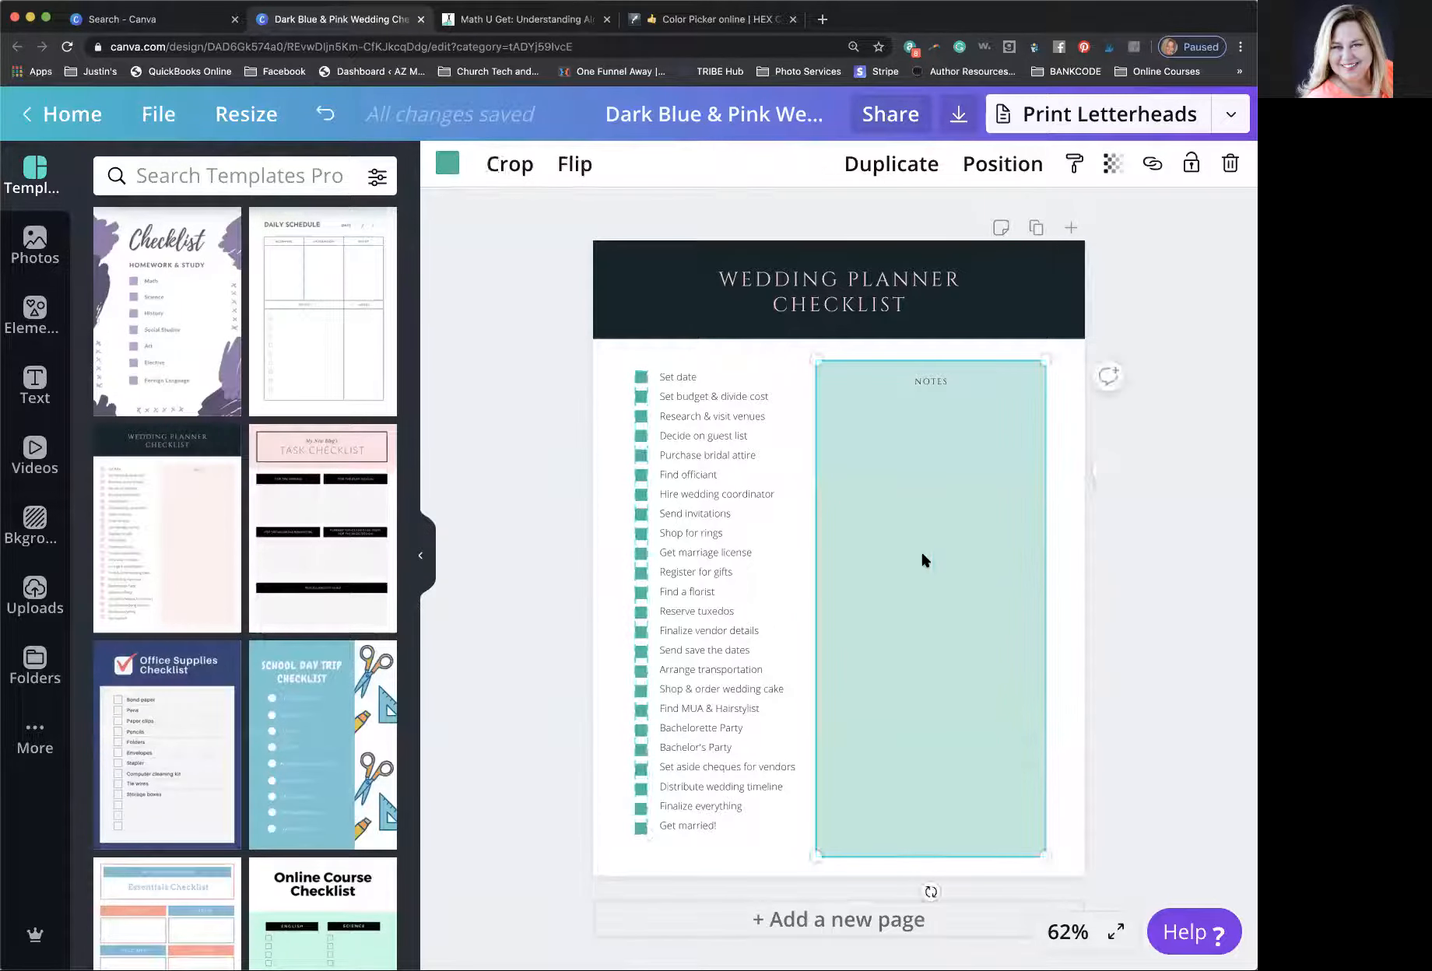
{"action": "left_click", "coordinate": [1111, 165]}
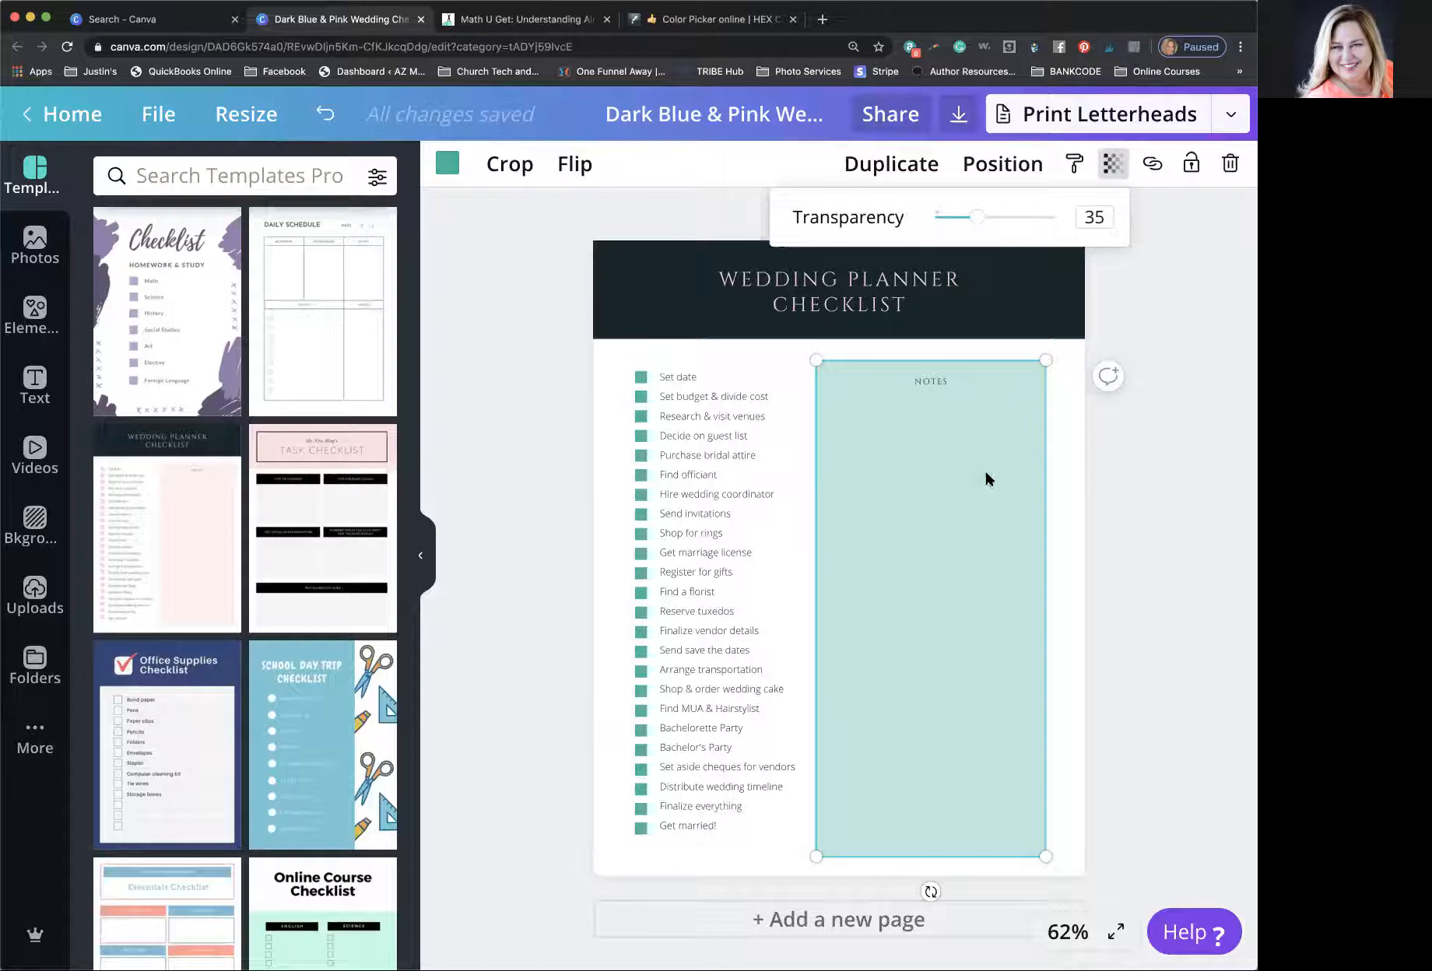
{"action": "left_click", "coordinate": [542, 450]}
- Change the "Wedding Planner Checklist" title text to the document's teal color
{"action": "double_click", "coordinate": [818, 285]}
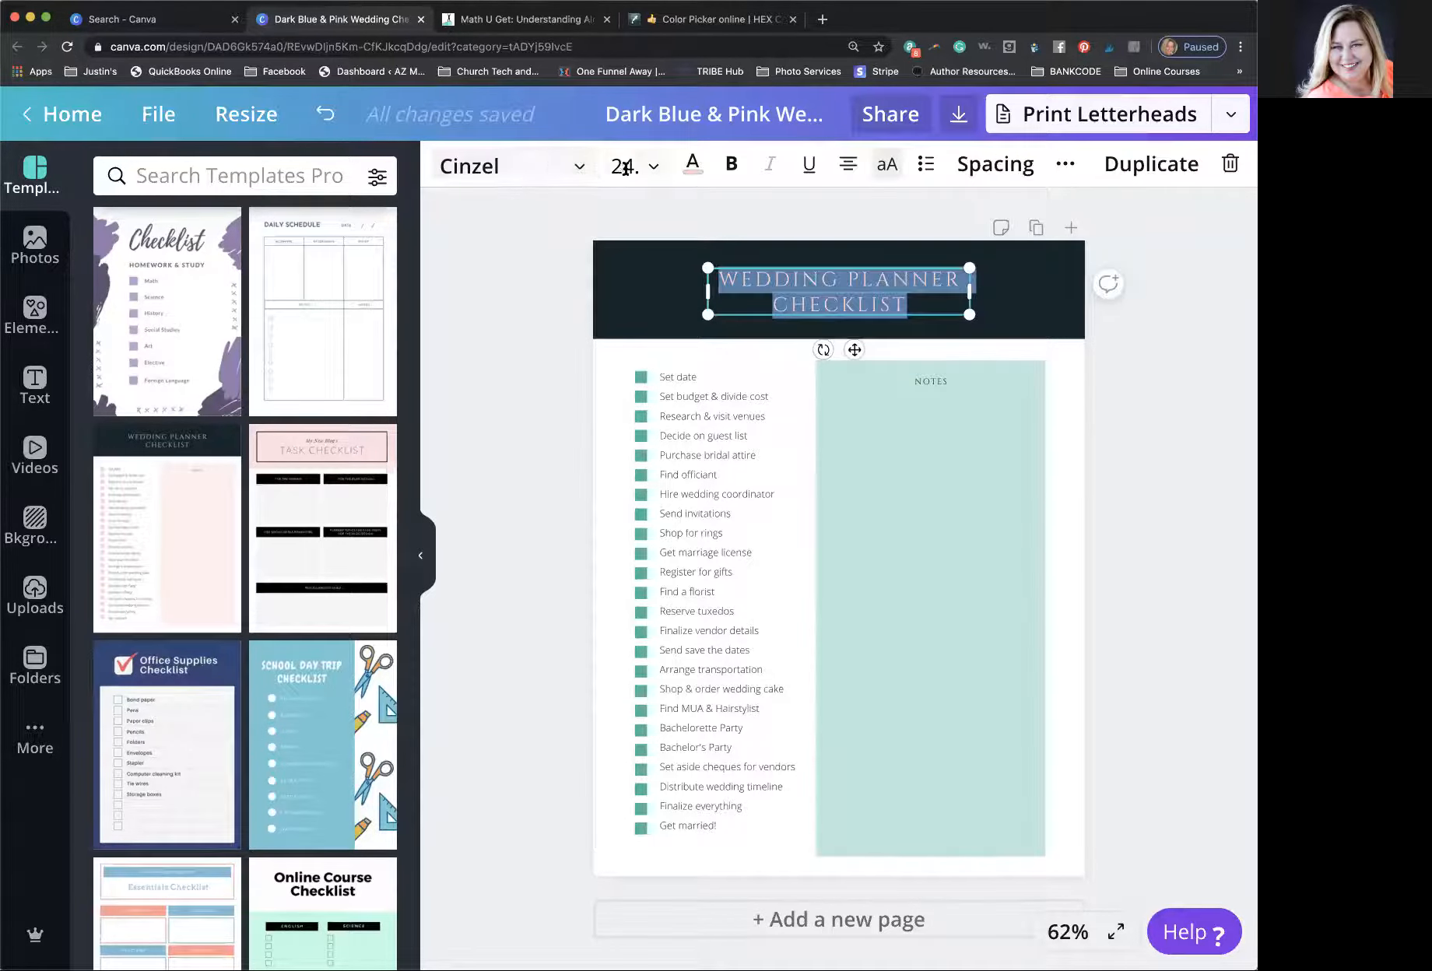
{"action": "left_click", "coordinate": [692, 165]}
{"action": "left_click", "coordinate": [163, 387]}
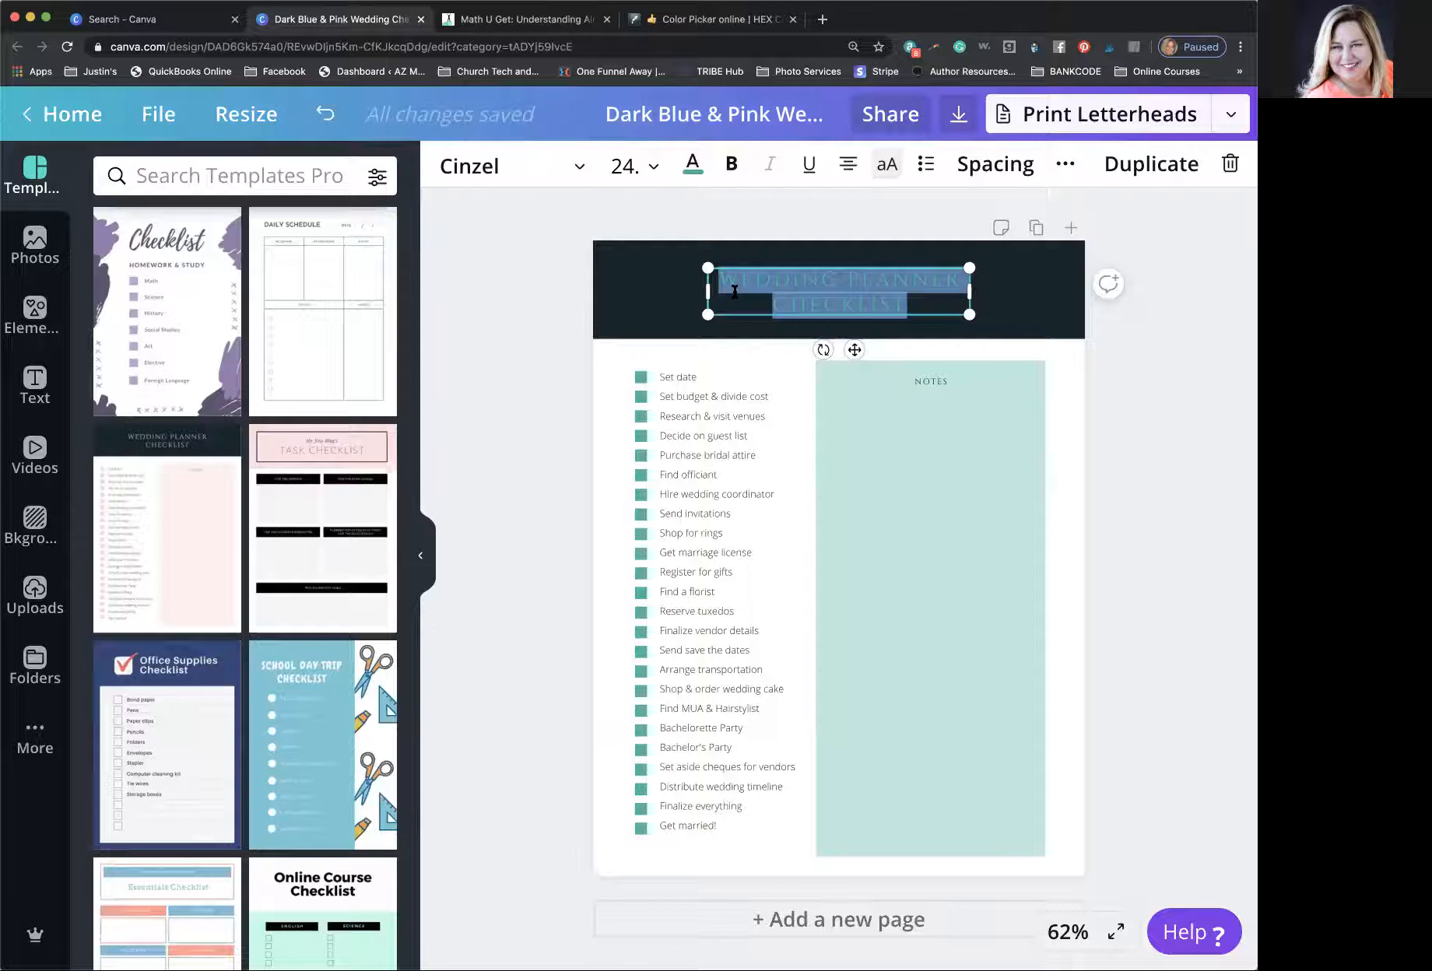
- Replace the title text in the dark header with "MATH U GET"
{"action": "triple_click", "coordinate": [814, 287]}
{"action": "type", "text": "MI"}
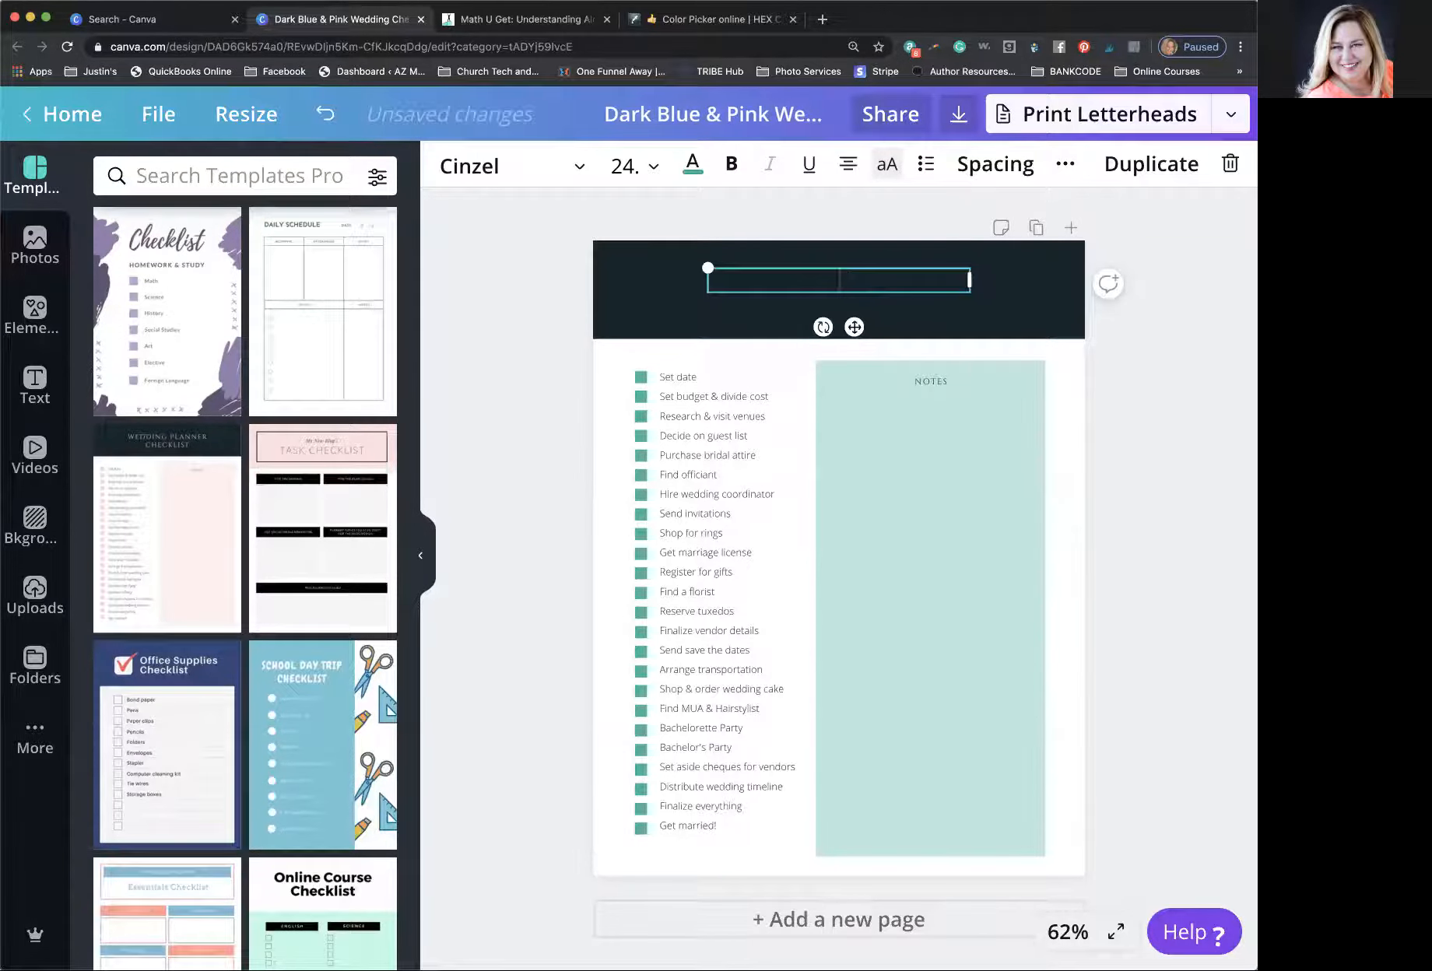
{"action": "type", "text": "ATH U GET"}
{"action": "left_click", "coordinate": [505, 397]}
- Replace the title text in the dark header with "CALCULUS TOPICS"
{"action": "left_click", "coordinate": [818, 273]}
{"action": "double_click", "coordinate": [821, 282]}
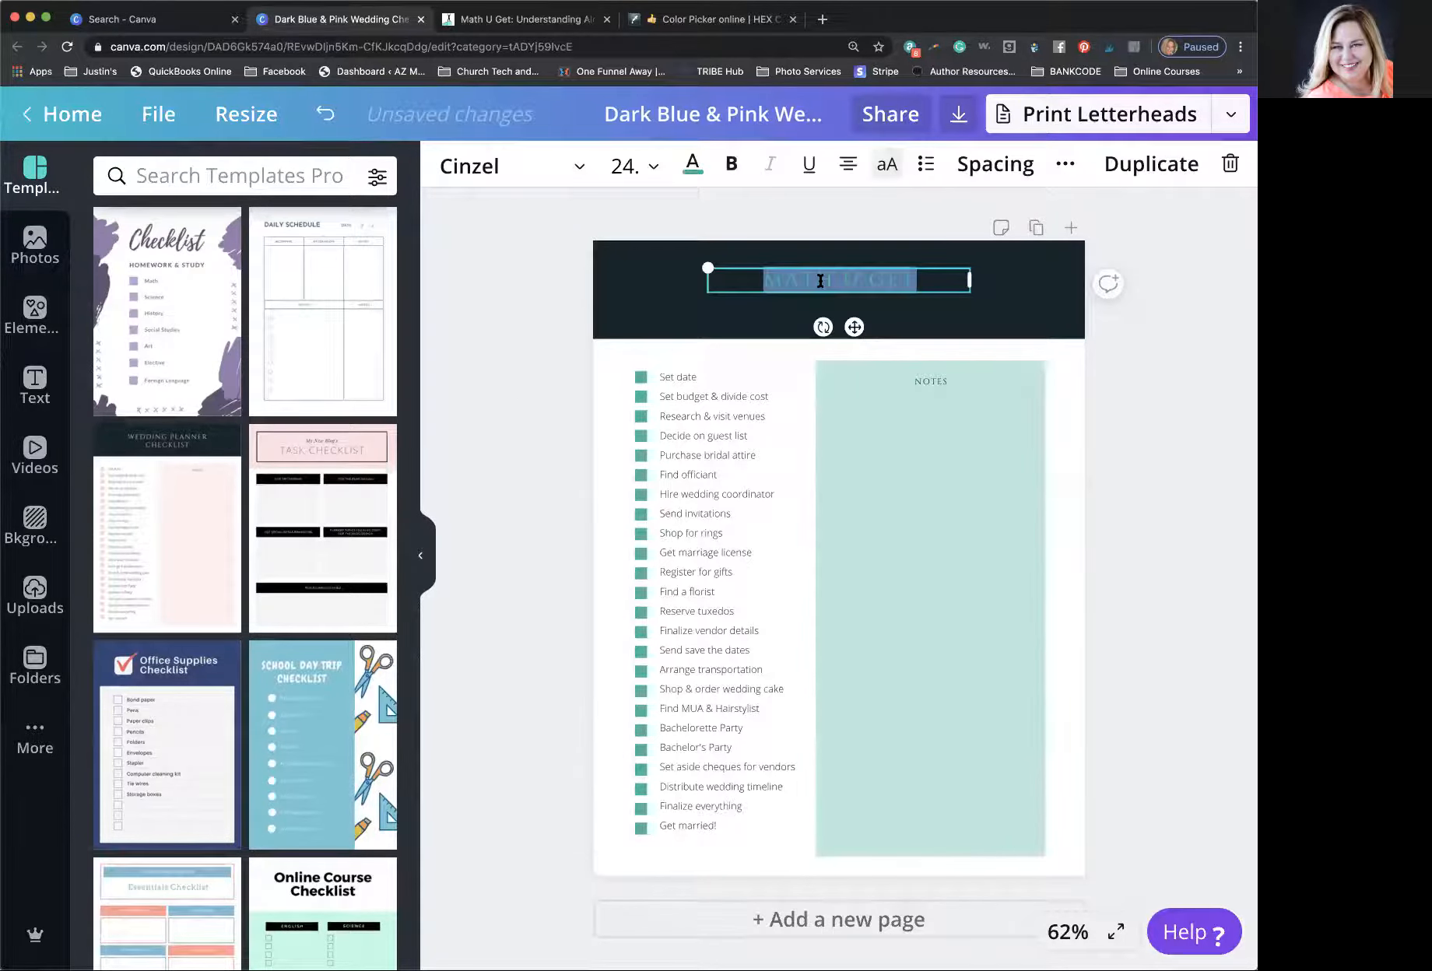
{"action": "type", "text": "CALCUL"}
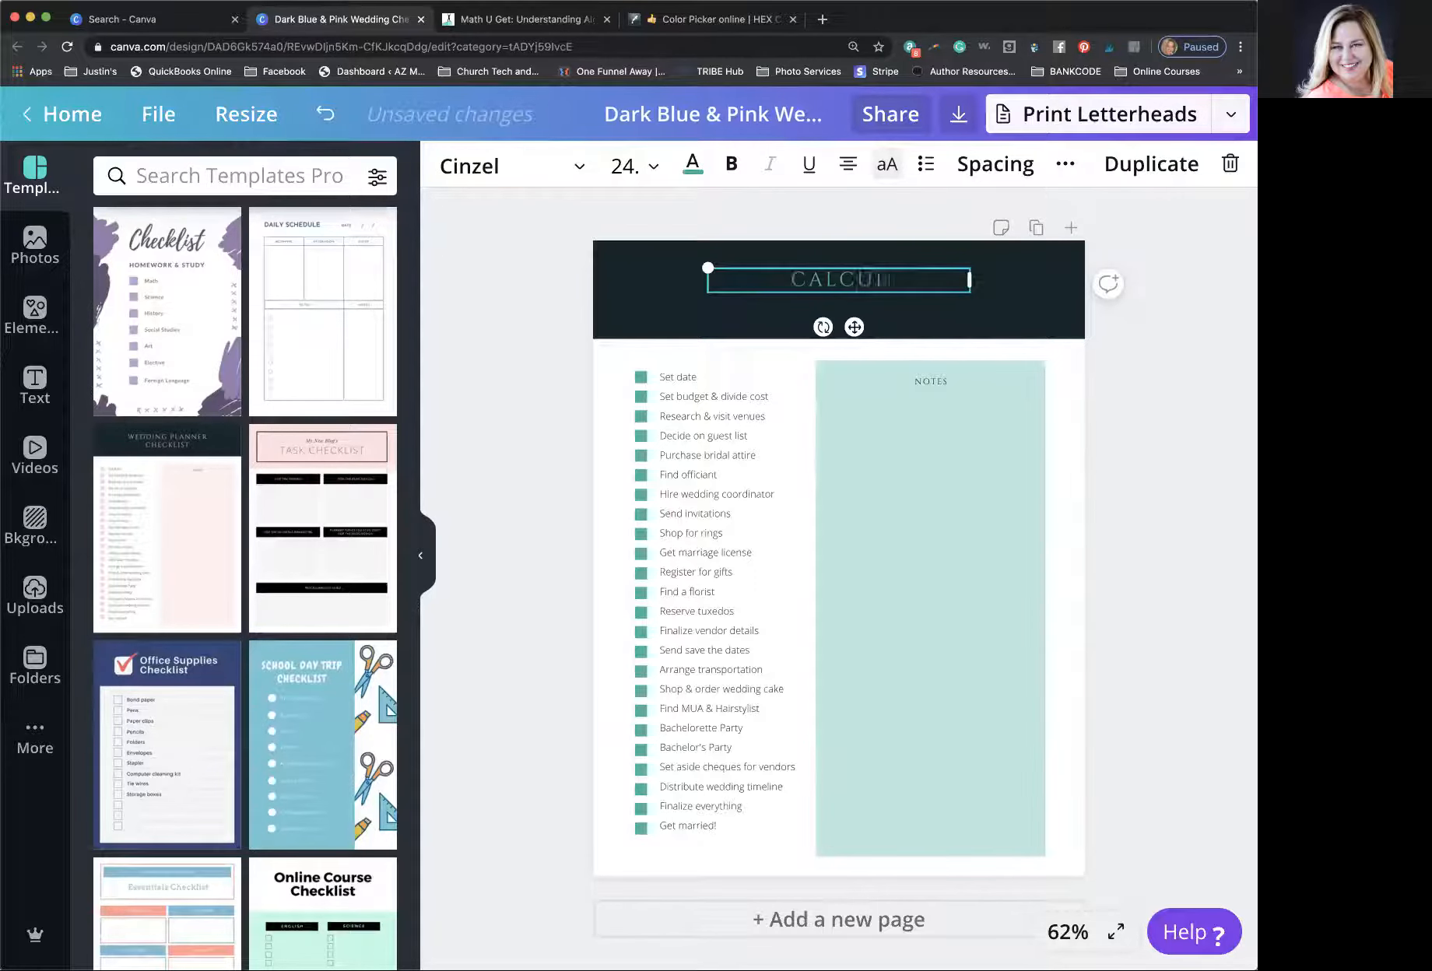
{"action": "type", "text": "US TOPICS"}
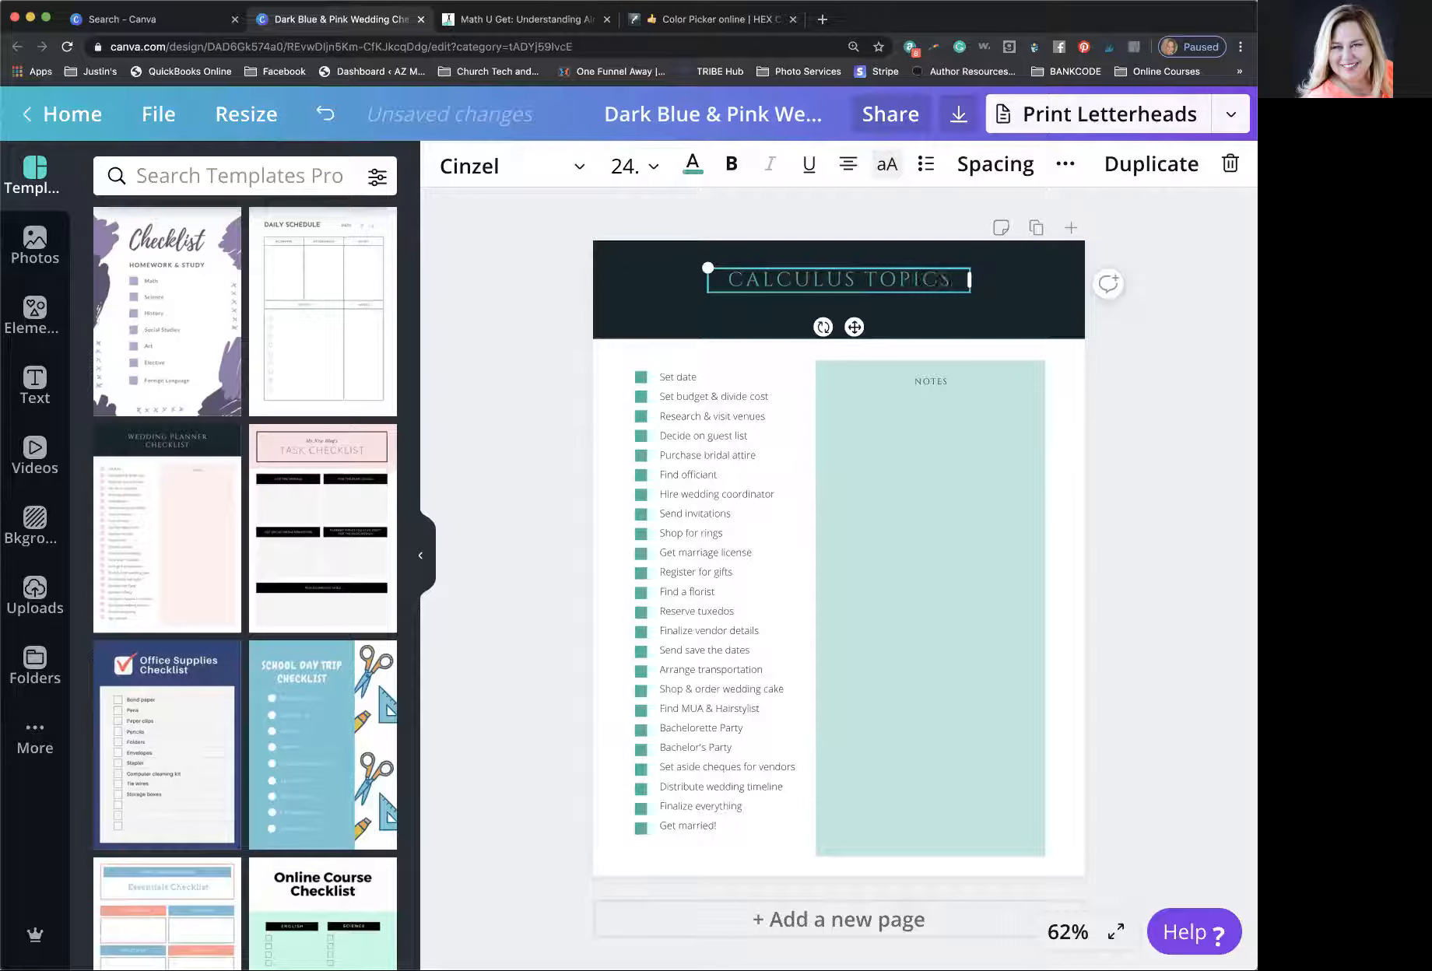
{"action": "left_click", "coordinate": [544, 327]}
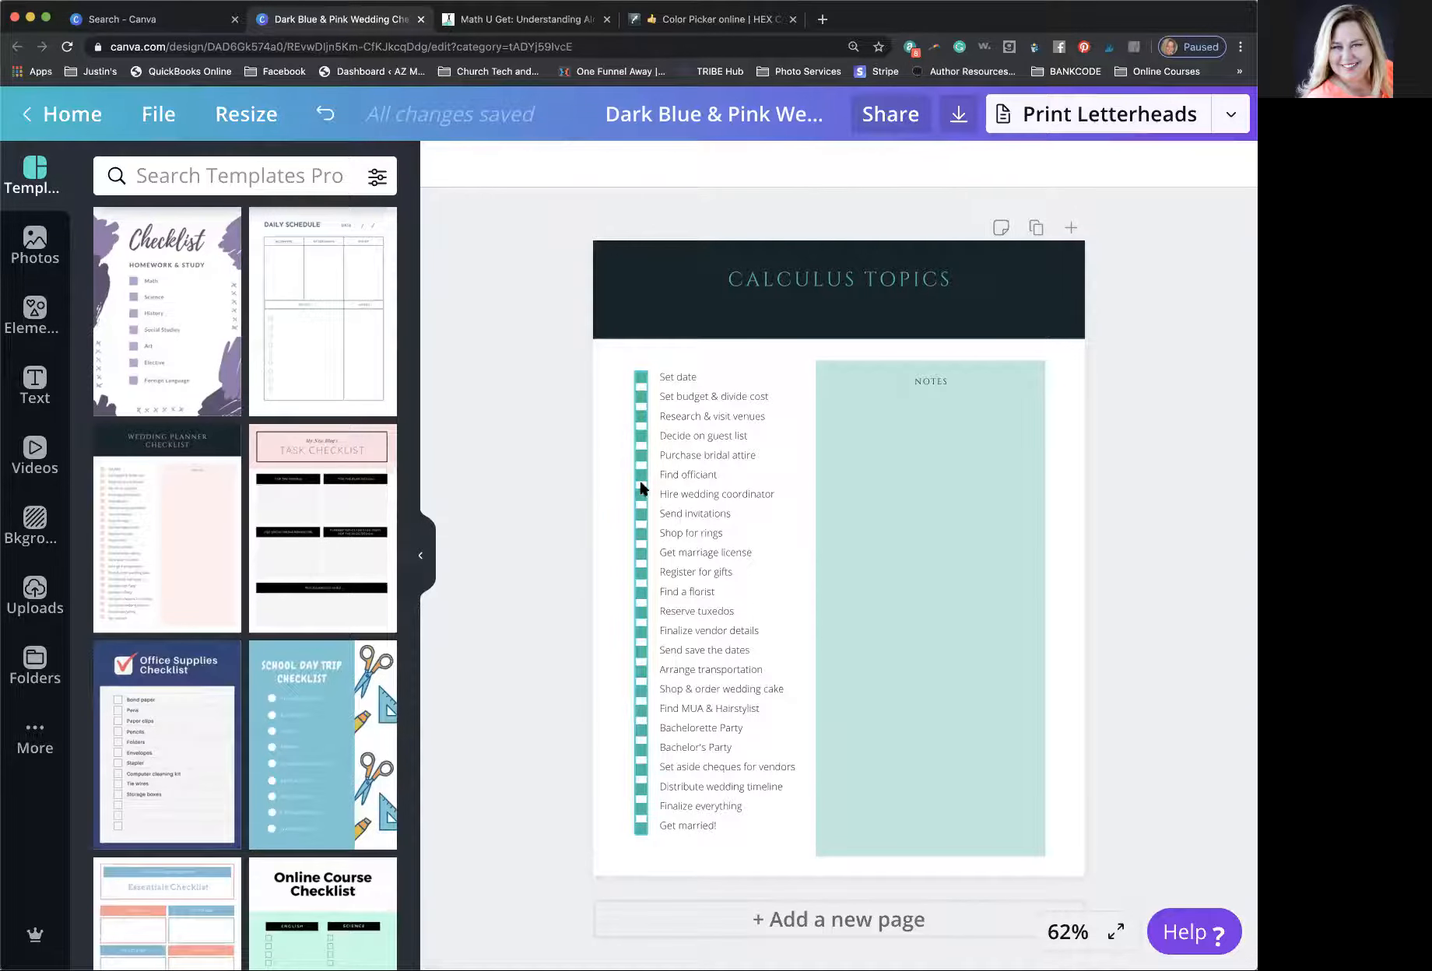
{"action": "left_click", "coordinate": [679, 379]}
{"action": "triple_click", "coordinate": [712, 379]}
{"action": "triple_click", "coordinate": [705, 396]}
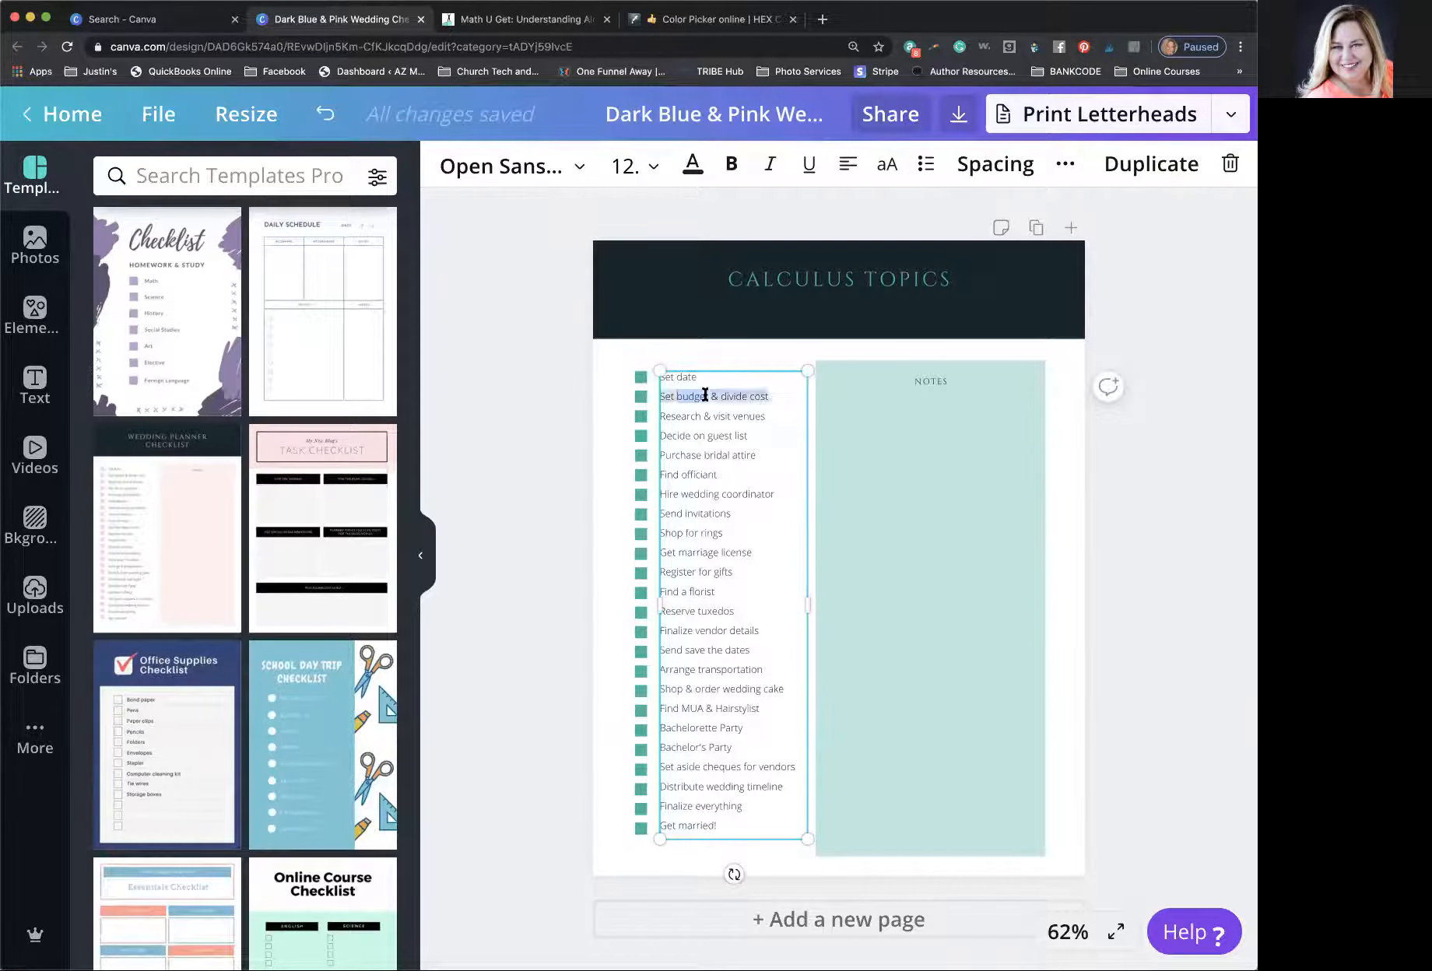
{"action": "triple_click", "coordinate": [701, 417]}
{"action": "triple_click", "coordinate": [700, 435]}
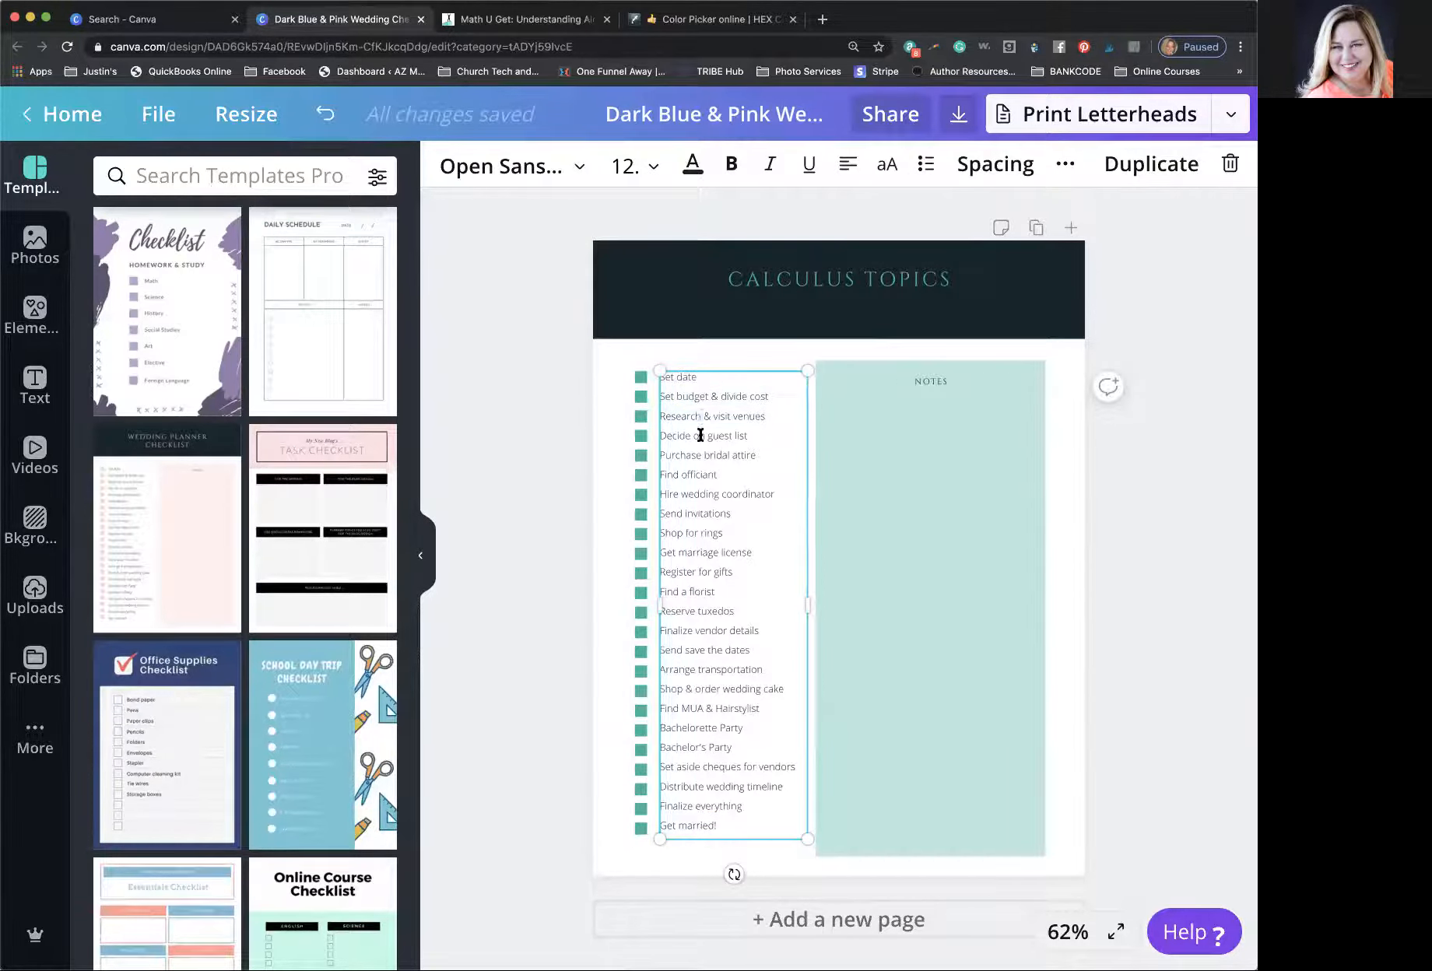
{"action": "triple_click", "coordinate": [696, 456]}
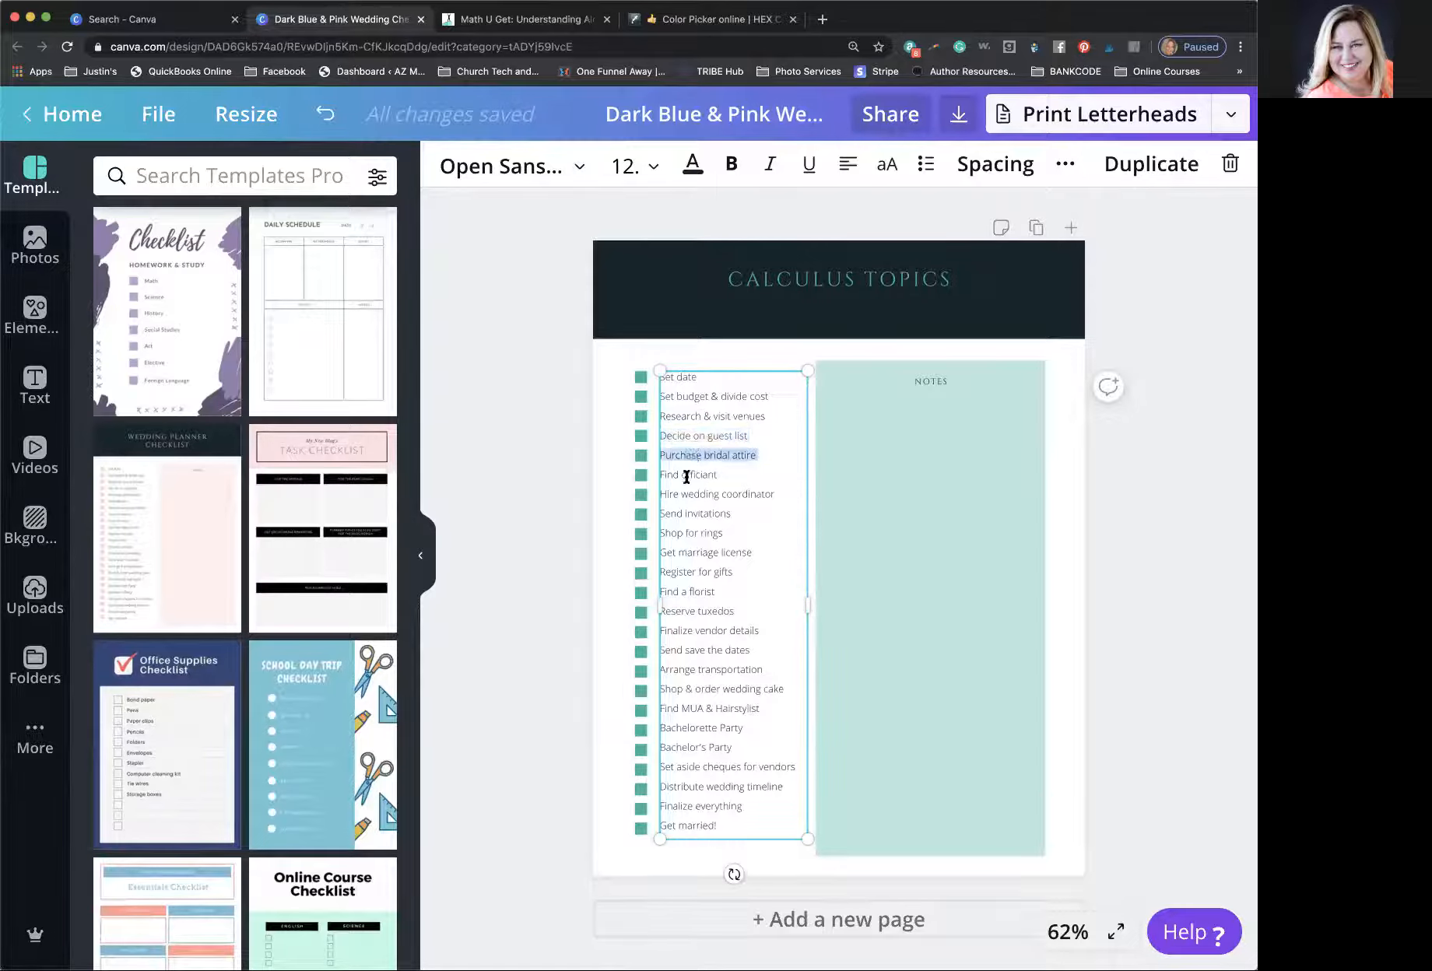
{"action": "left_click", "coordinate": [687, 475]}
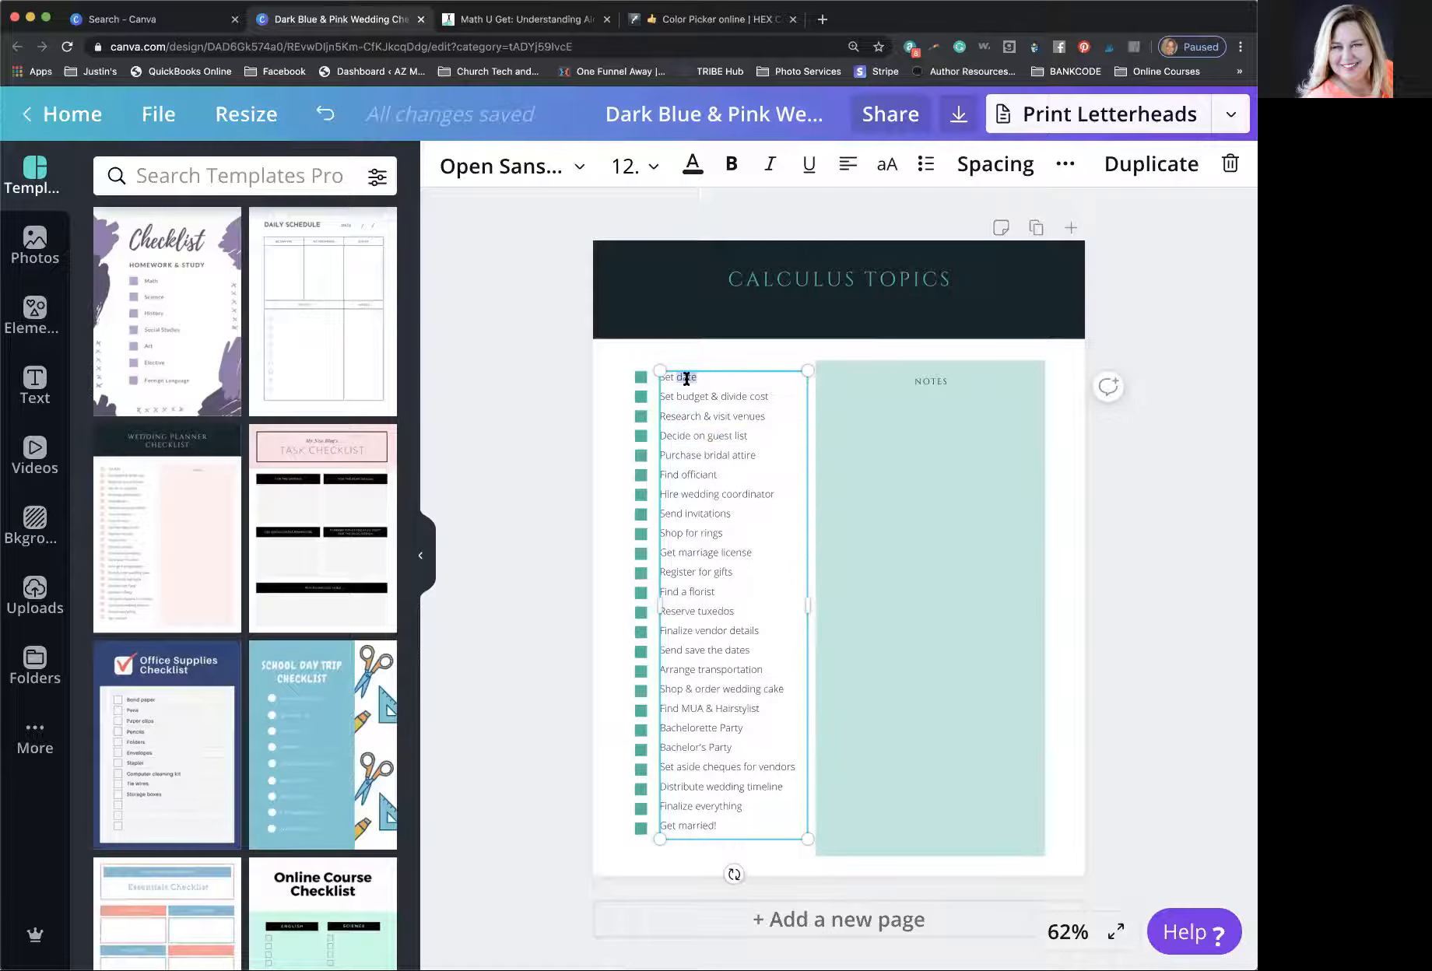
- Try deleting the "Set date" line from the checklist and undo the deletion
{"action": "triple_click", "coordinate": [686, 378]}
{"action": "key", "text": "BackSpace"}
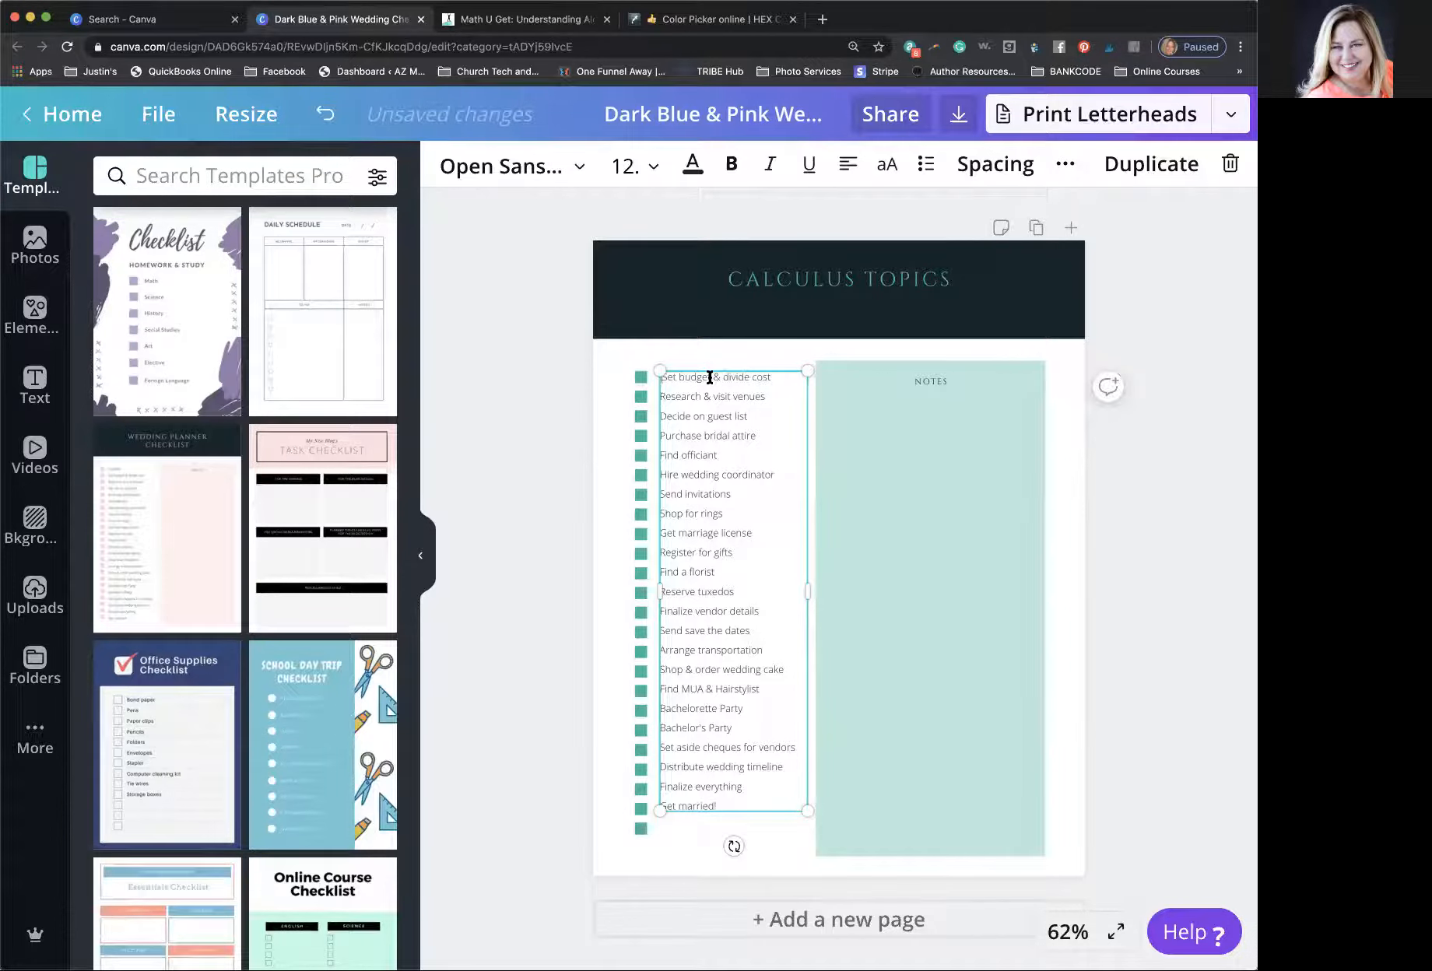
{"action": "key", "text": "super+z"}
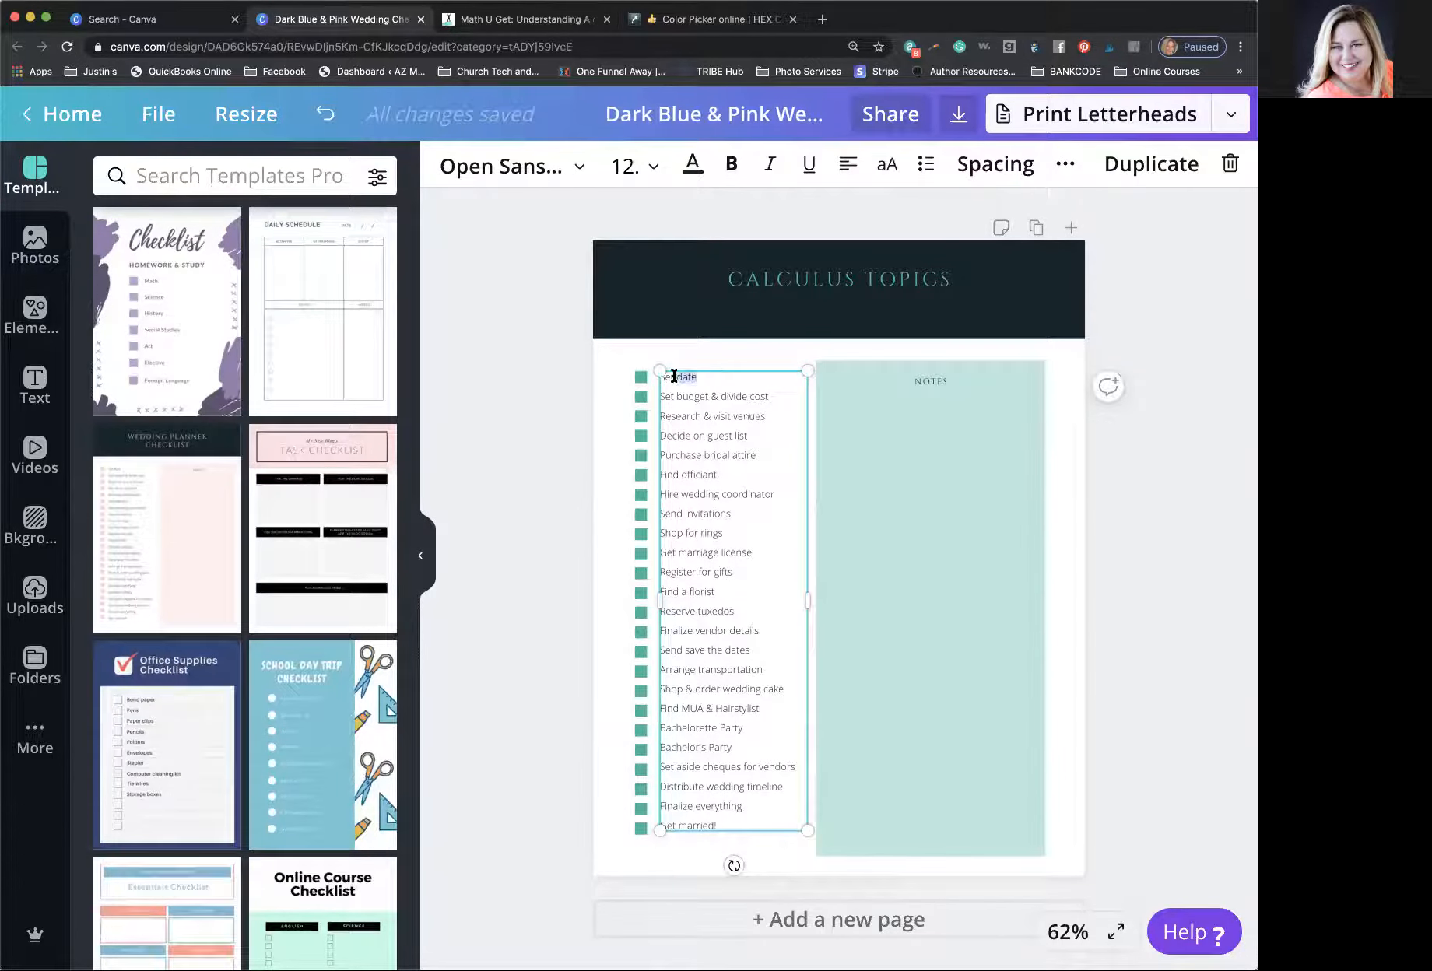
- Replace the first checklist item, "Set date", with "math" and finish editing the list
{"action": "triple_click", "coordinate": [674, 376]}
{"action": "type", "text": "math"}
{"action": "left_click", "coordinate": [645, 304]}
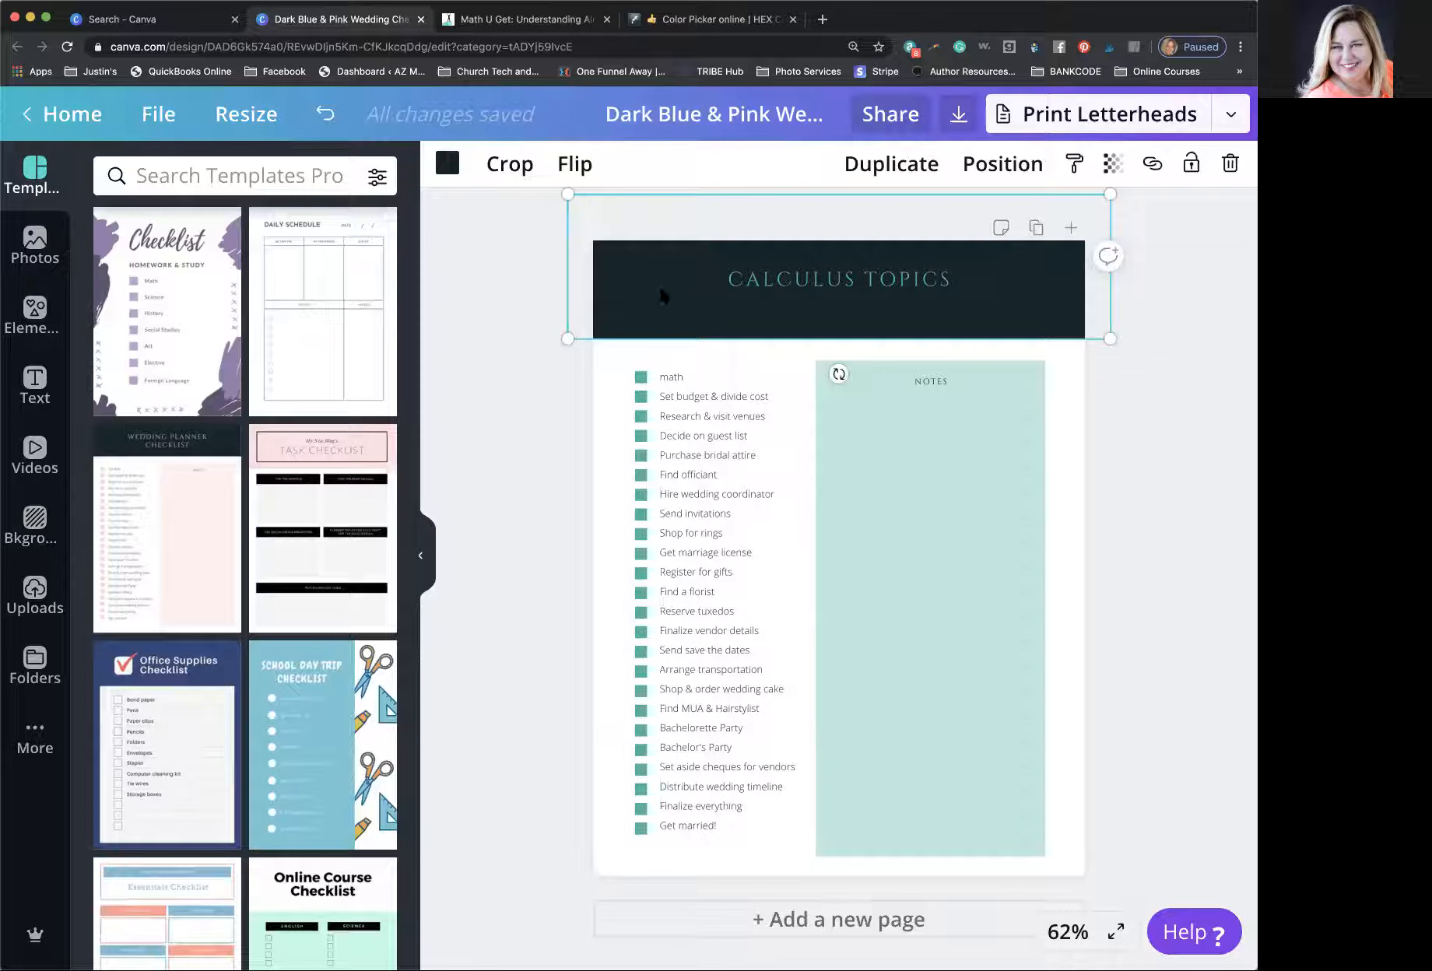
{"action": "left_click", "coordinate": [609, 353]}
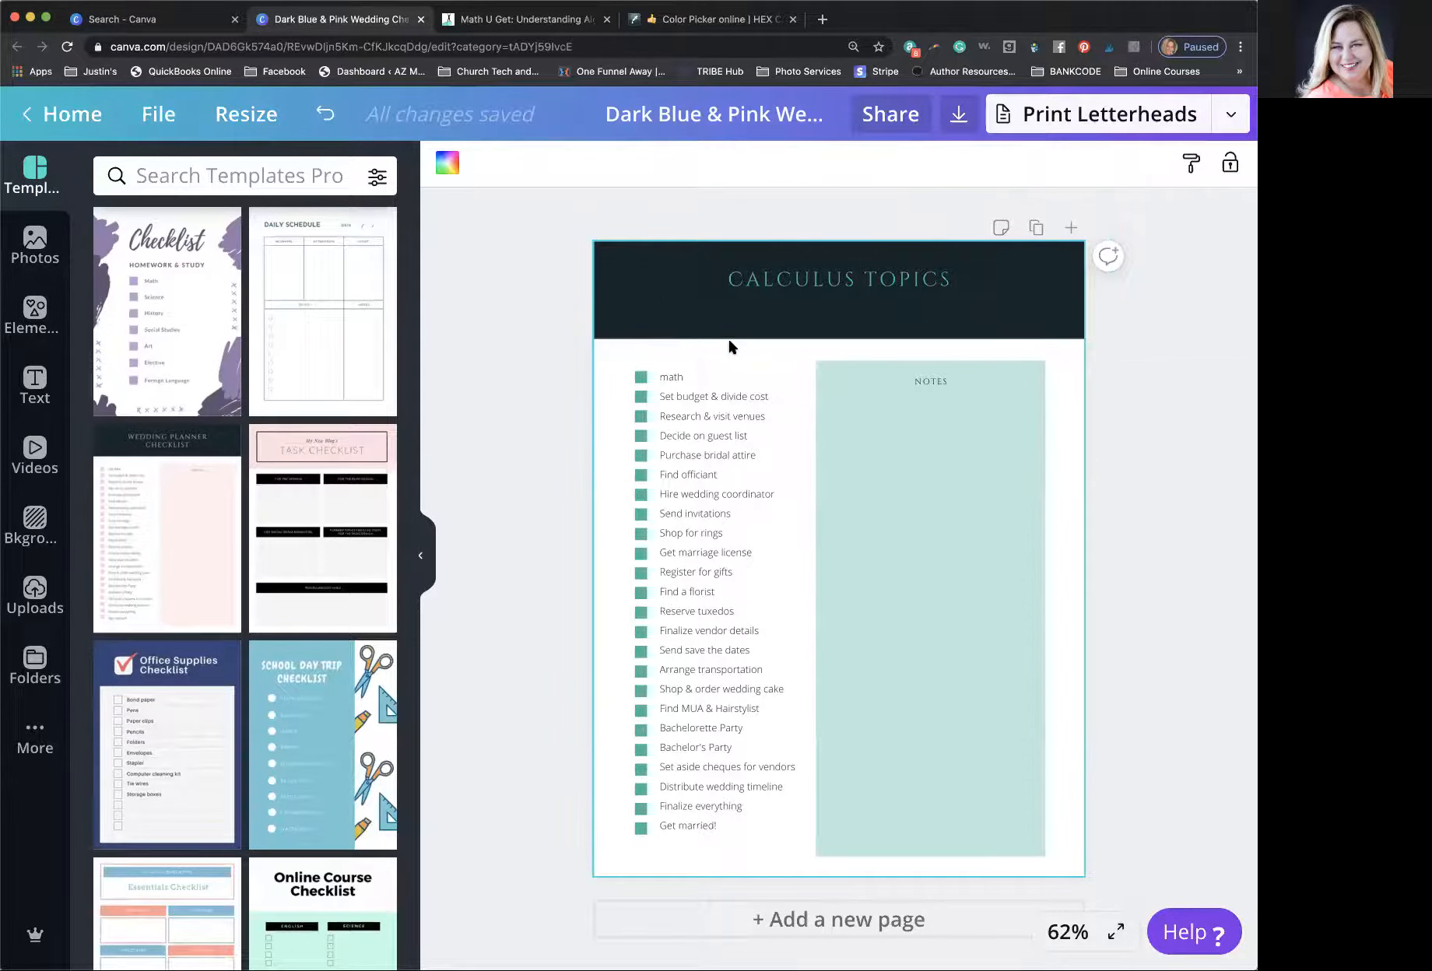
- Recolor the dark header block behind the title with the gray from the AZ Moving Boxes palette
{"action": "left_click", "coordinate": [659, 269]}
{"action": "left_click", "coordinate": [447, 165]}
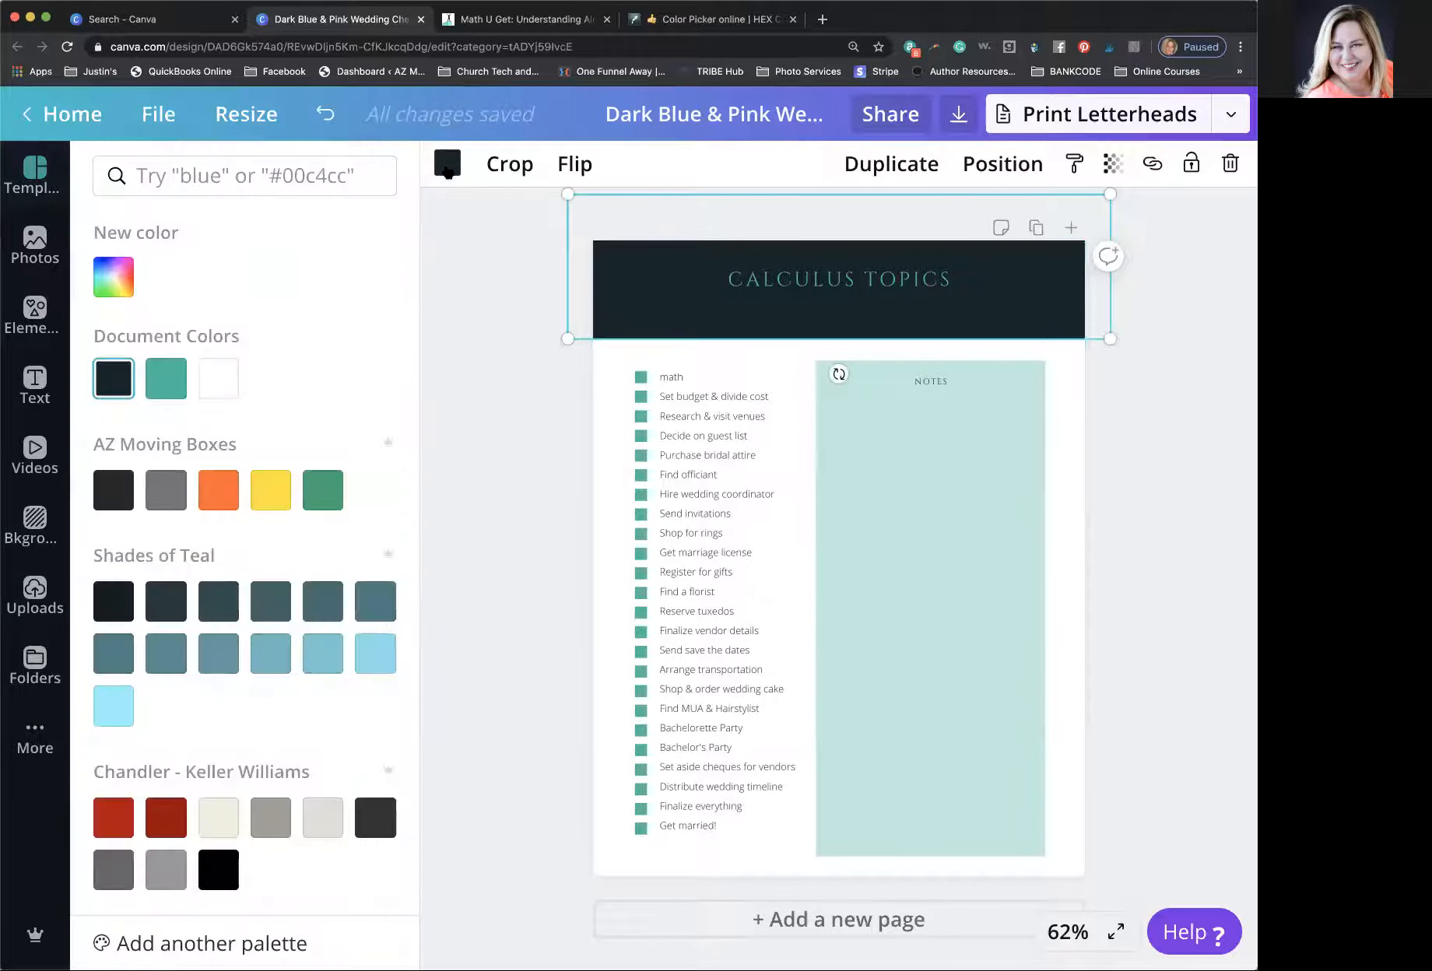
{"action": "left_click", "coordinate": [166, 491]}
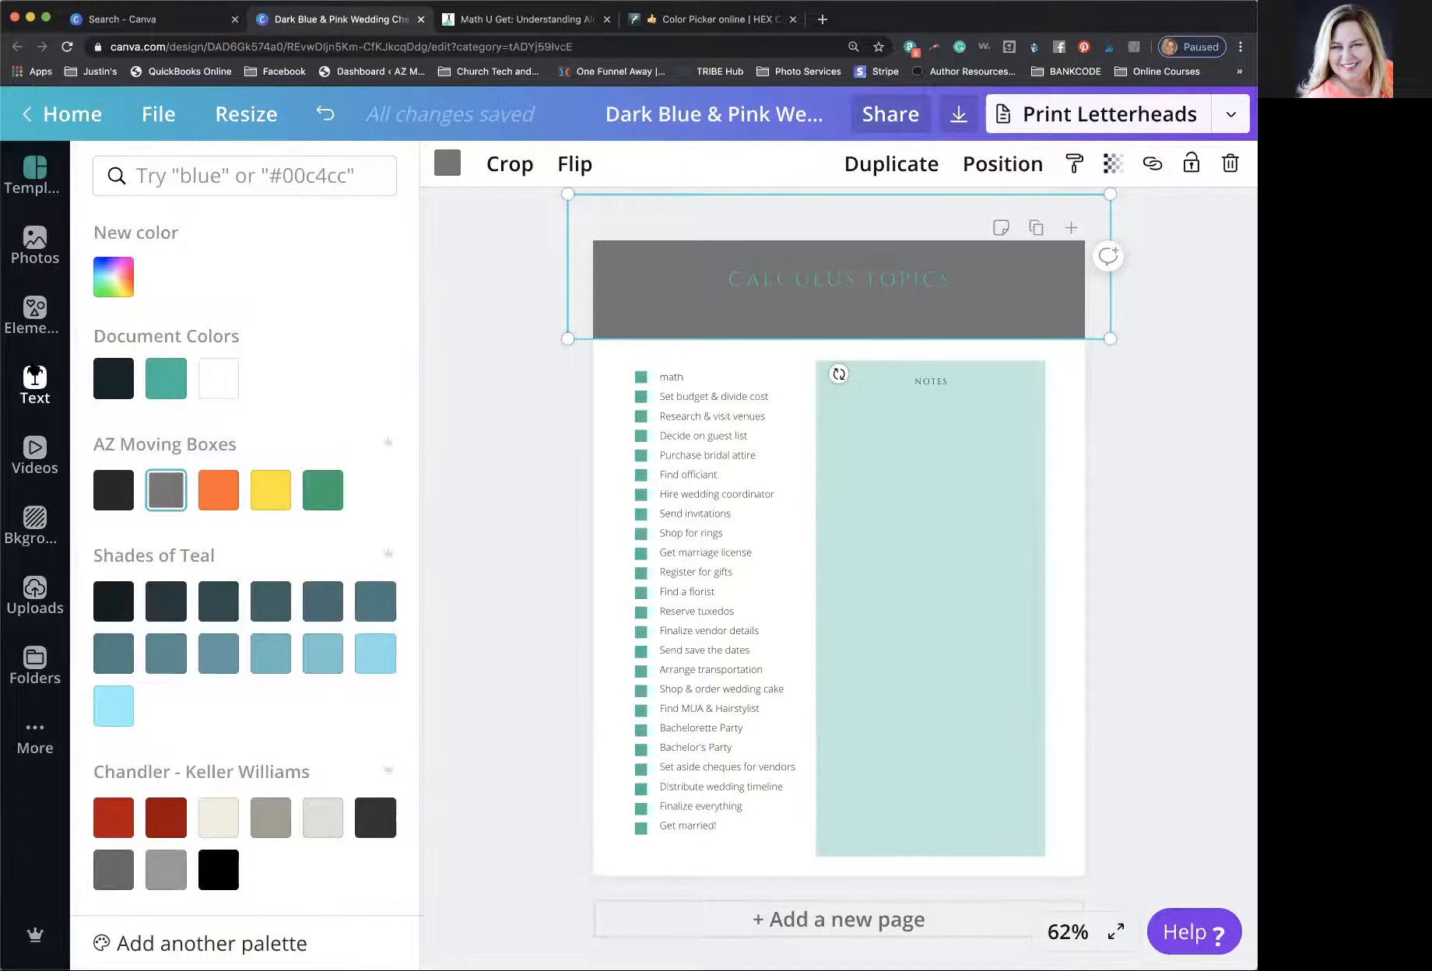
- Try the teal geometric Abstract background on the design and undo it each time
{"action": "left_click", "coordinate": [33, 245]}
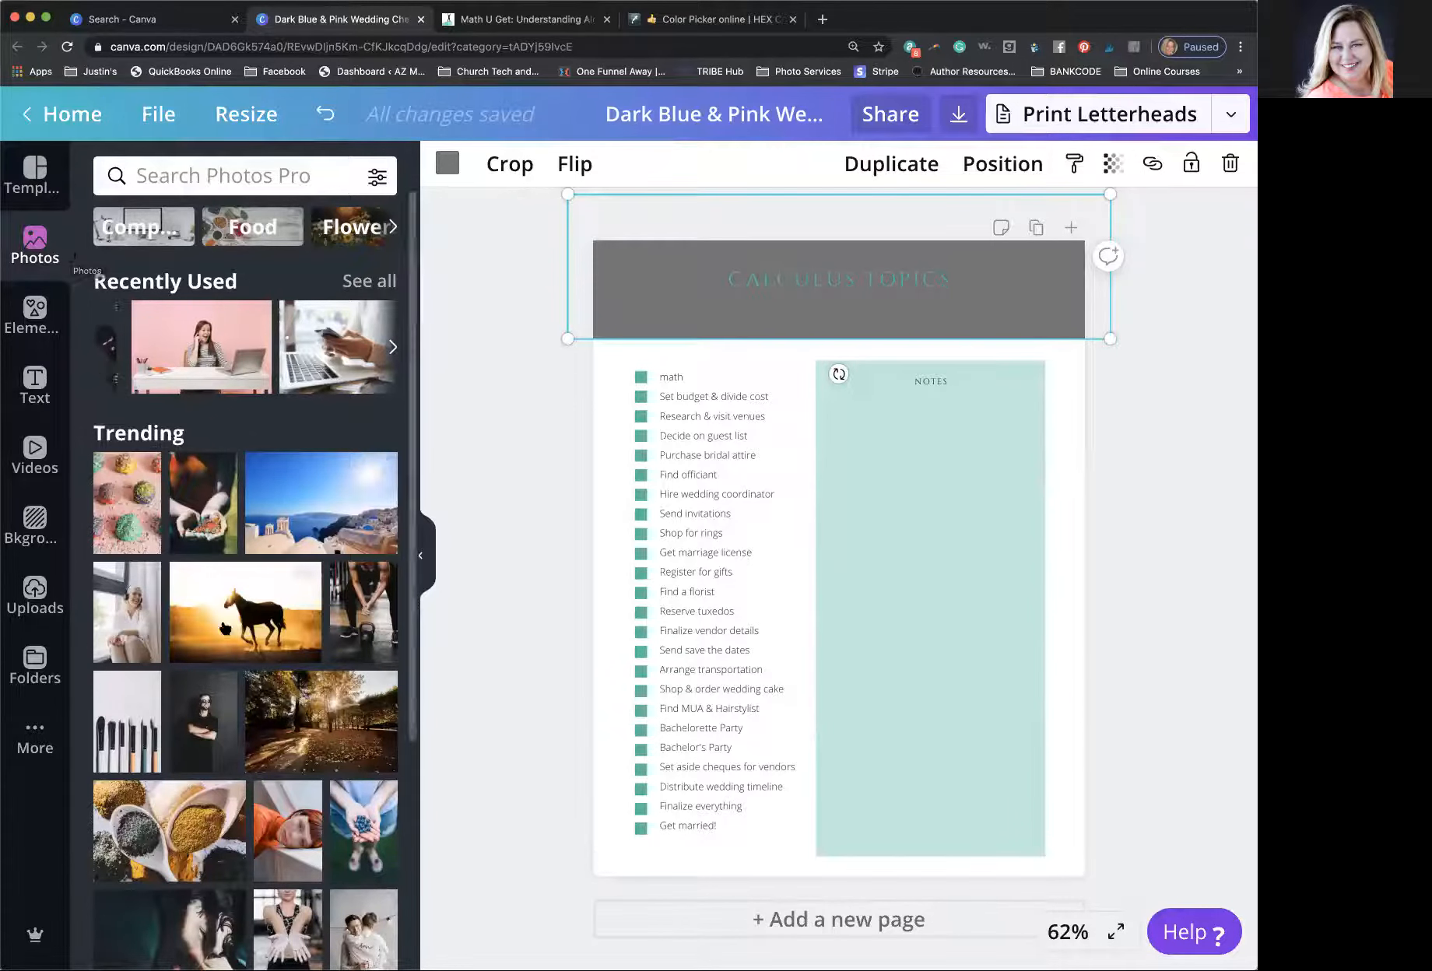
{"action": "left_click", "coordinate": [30, 528]}
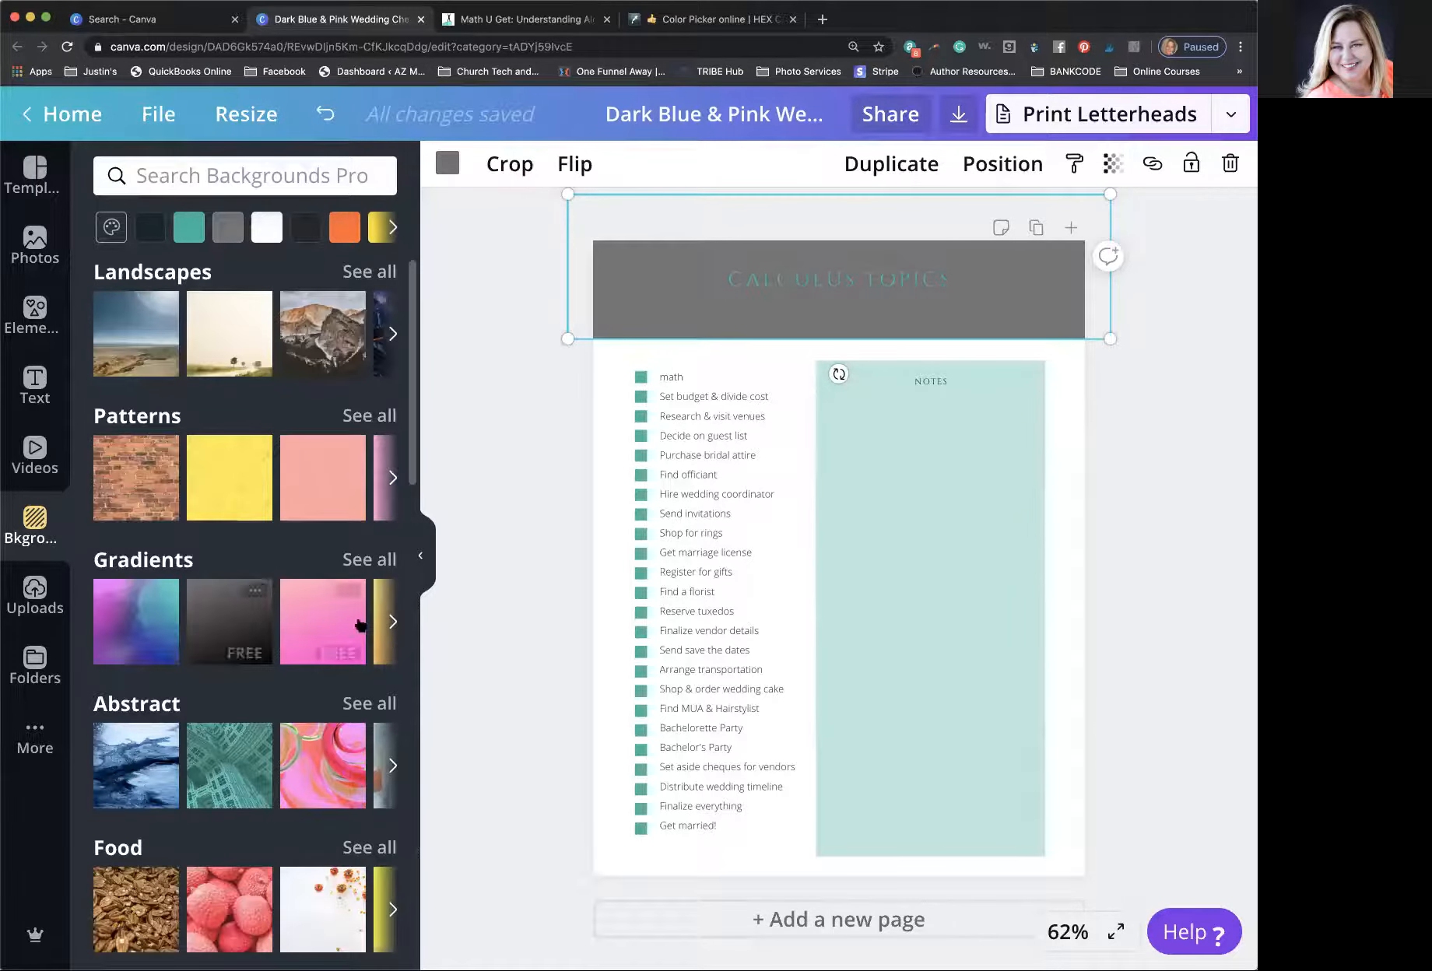
{"action": "scroll", "coordinate": [266, 550], "scroll_direction": "down", "scroll_amount": 5}
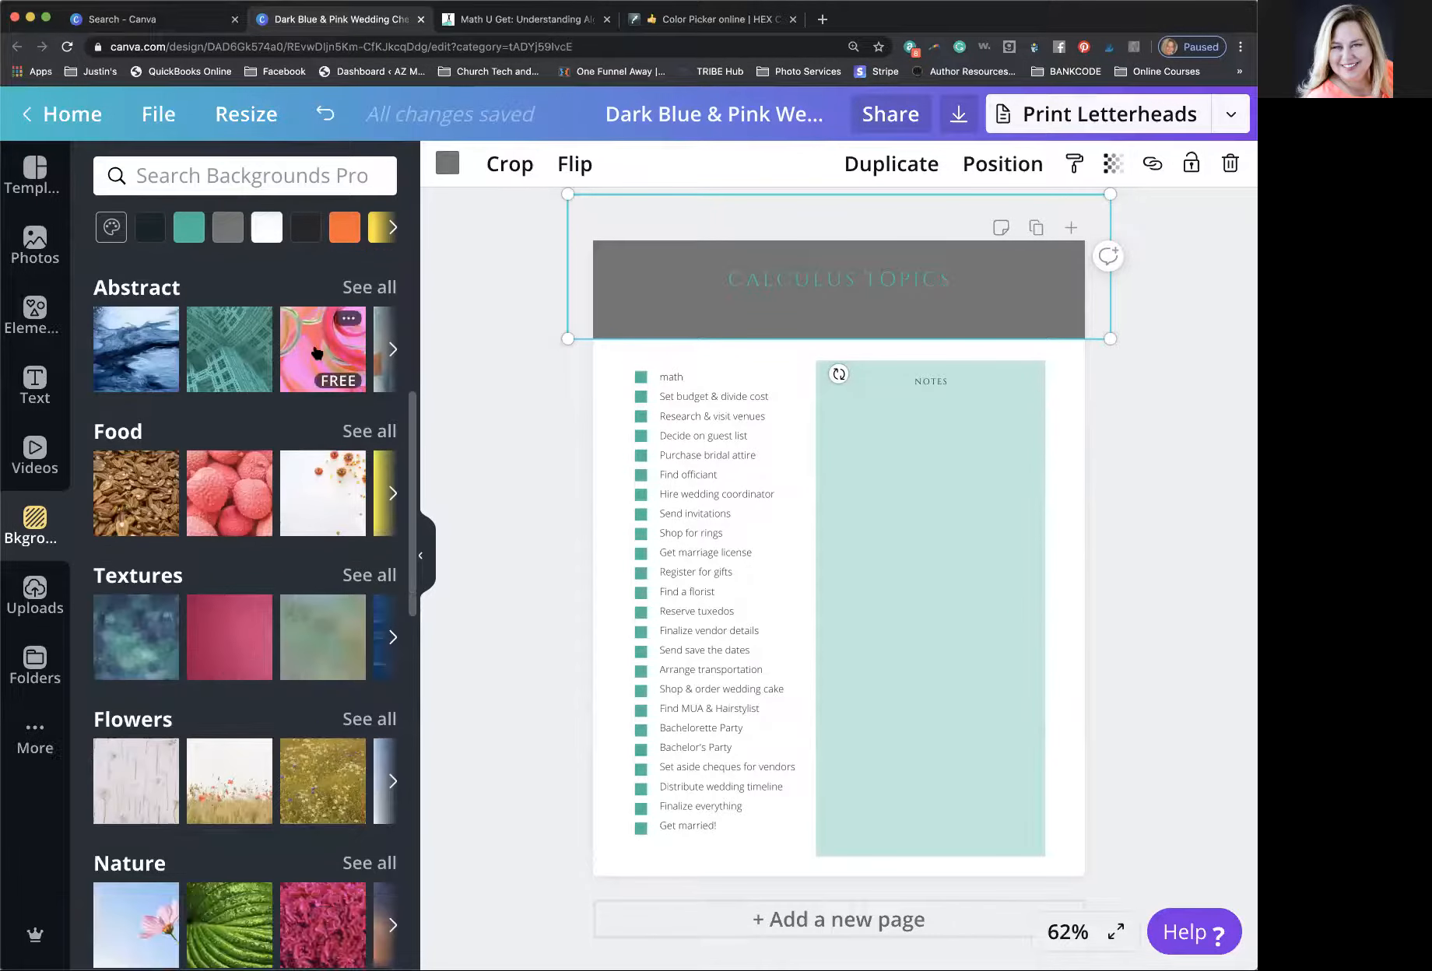
{"action": "left_click", "coordinate": [223, 356]}
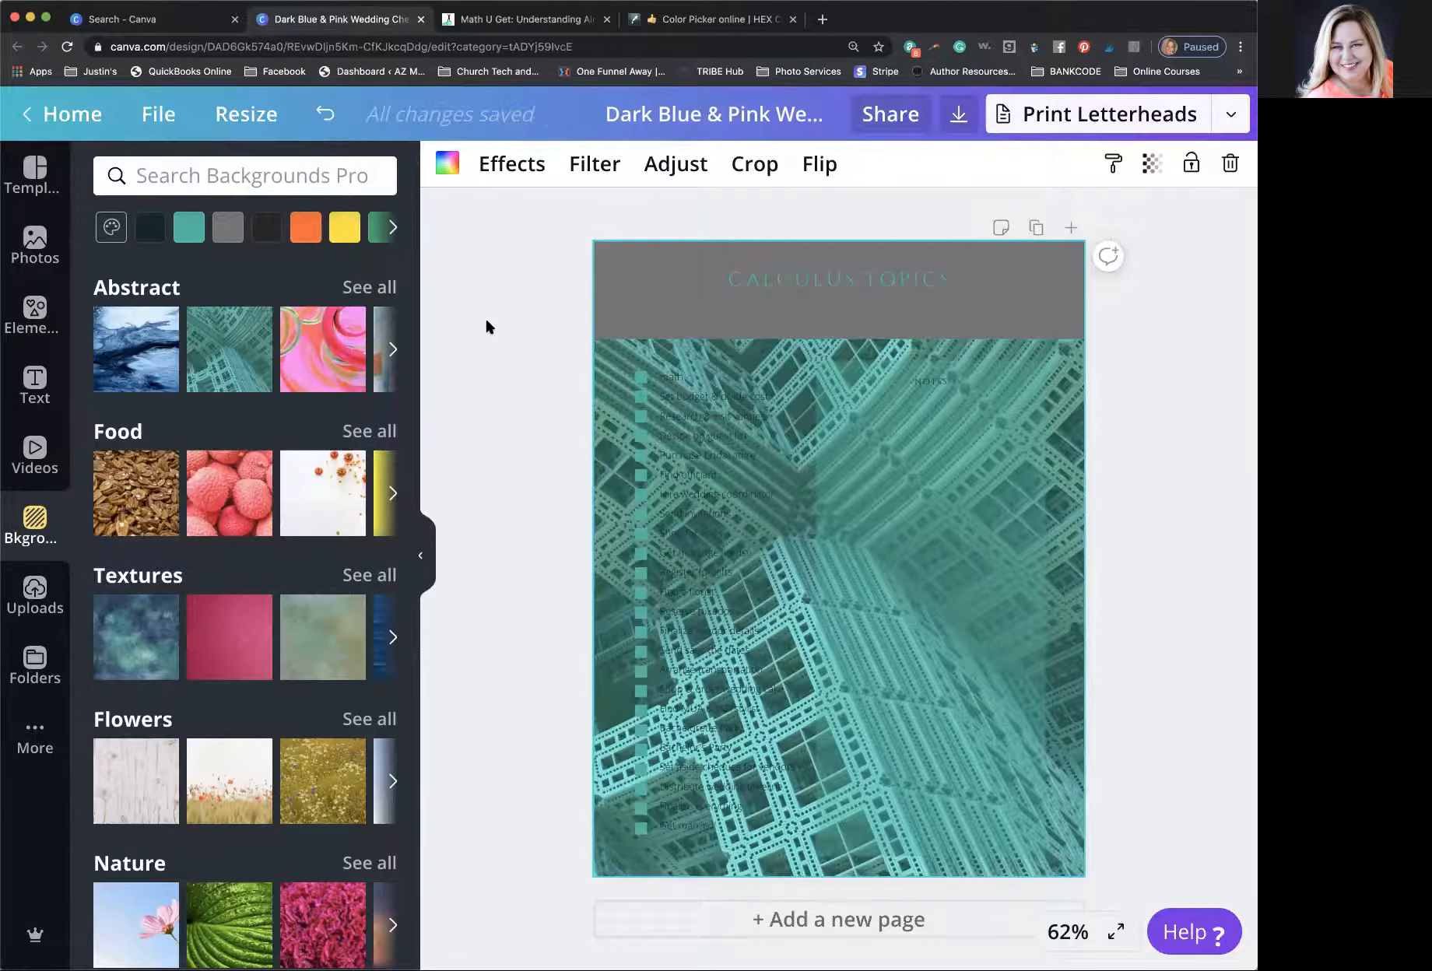
{"action": "key", "text": "super+z"}
{"action": "left_click", "coordinate": [615, 308]}
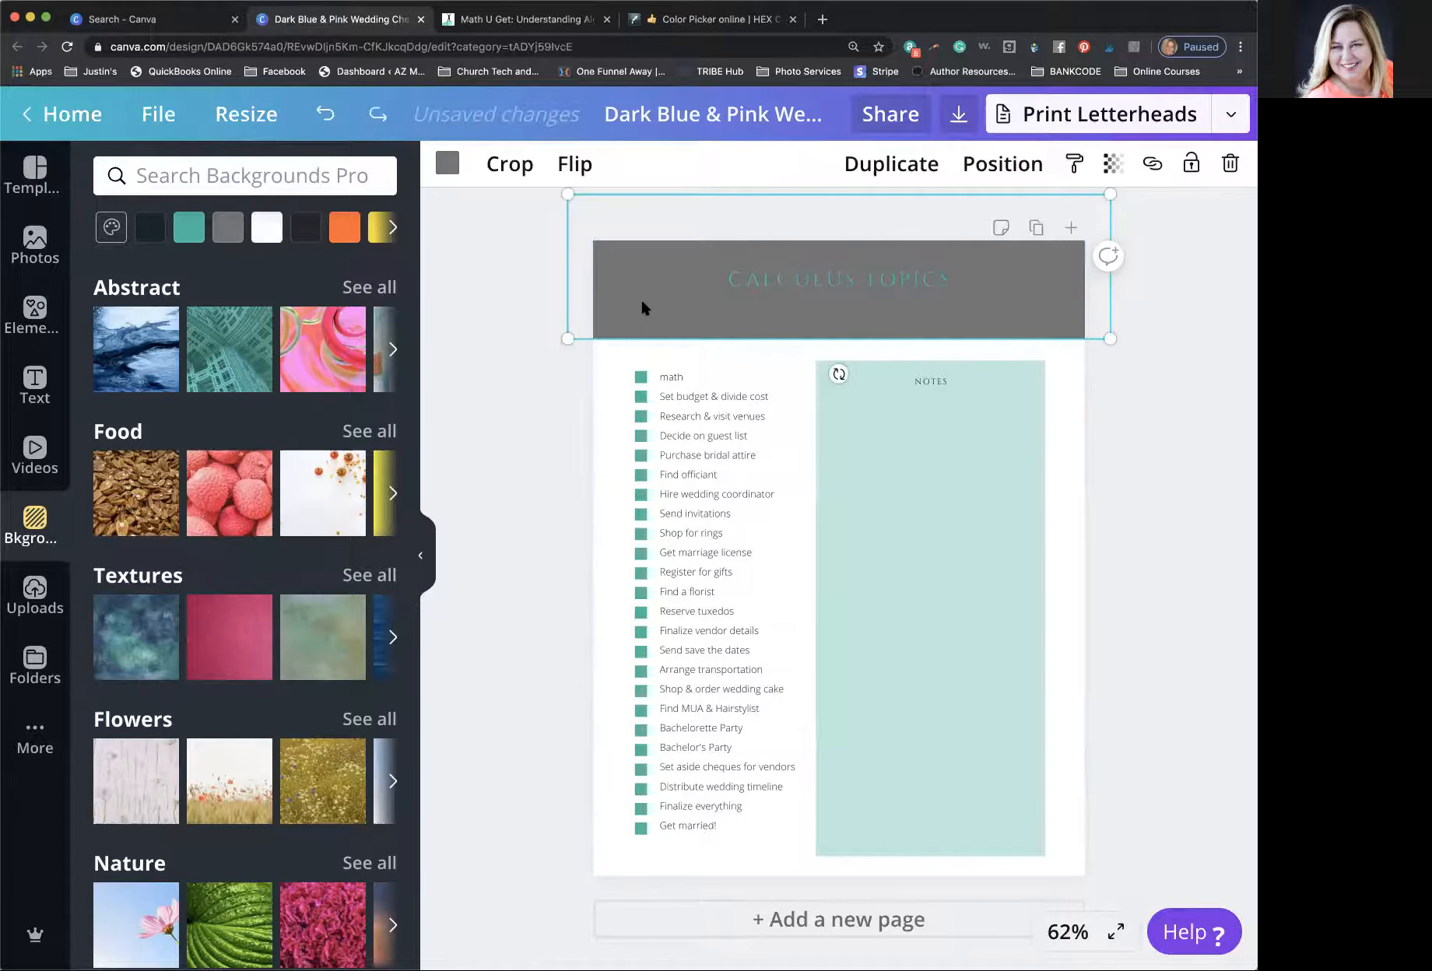
{"action": "left_click", "coordinate": [257, 369]}
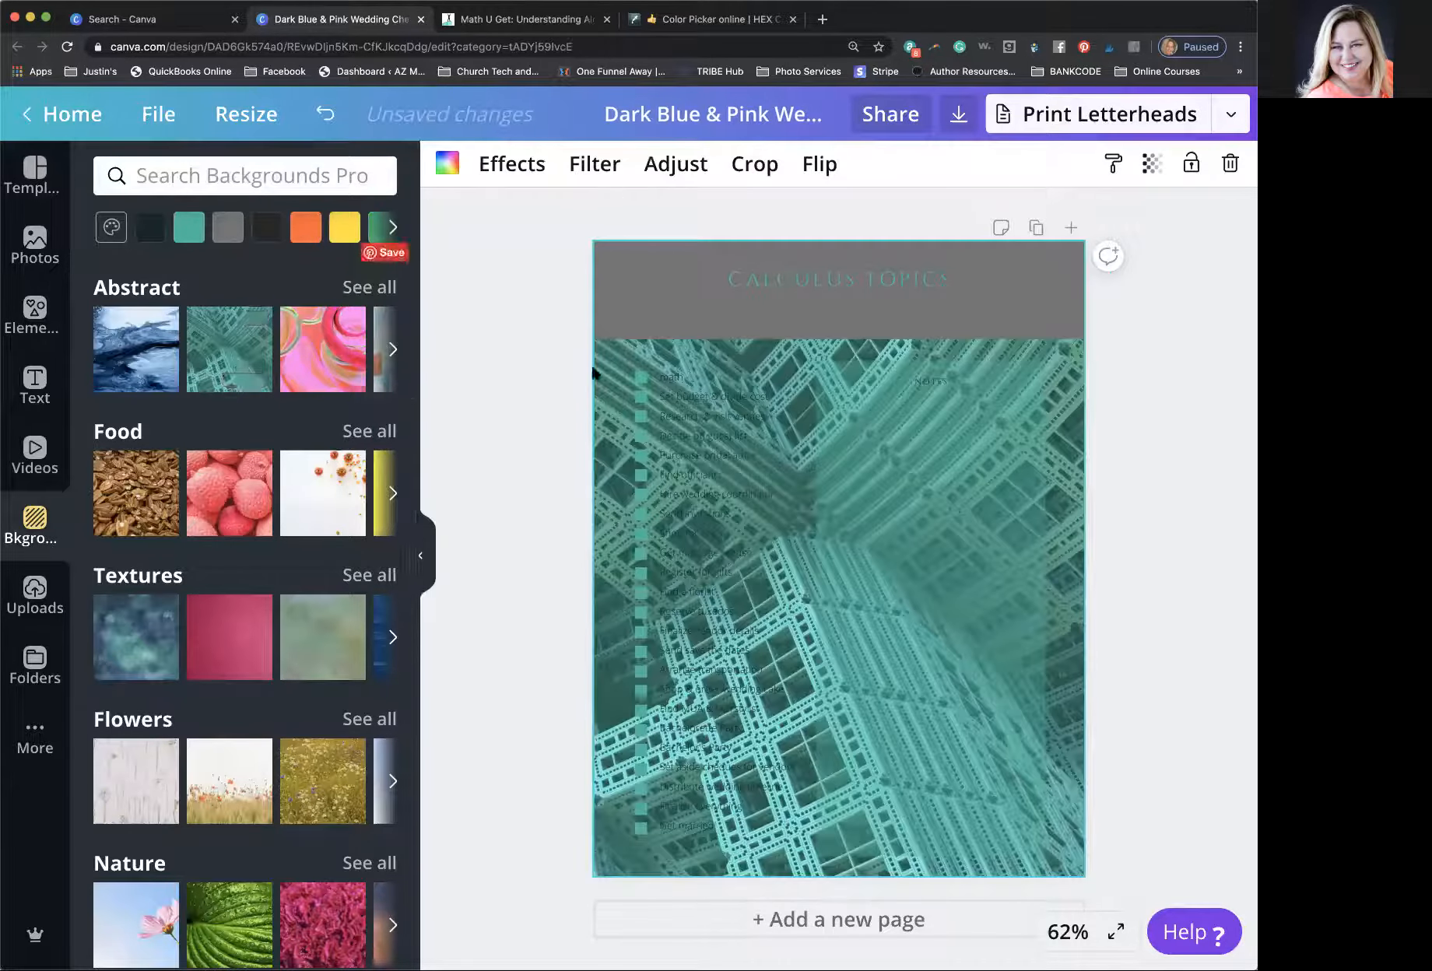
{"action": "key", "text": "super+z"}
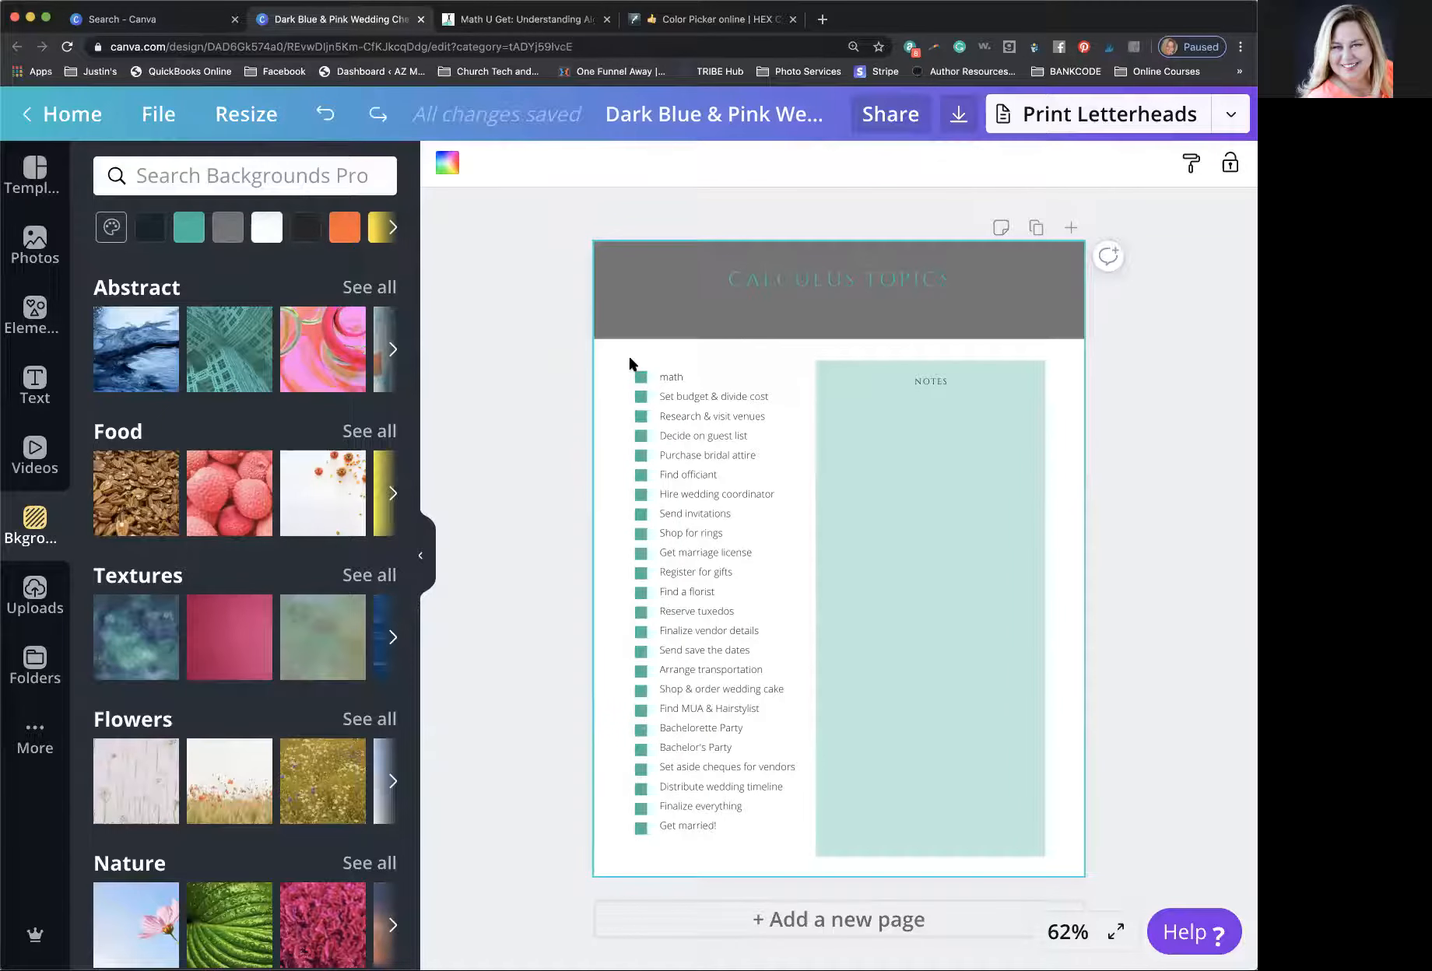
- Try adding the trending photo of sprinkled round sweets to the page and delete it again
{"action": "left_click", "coordinate": [648, 328]}
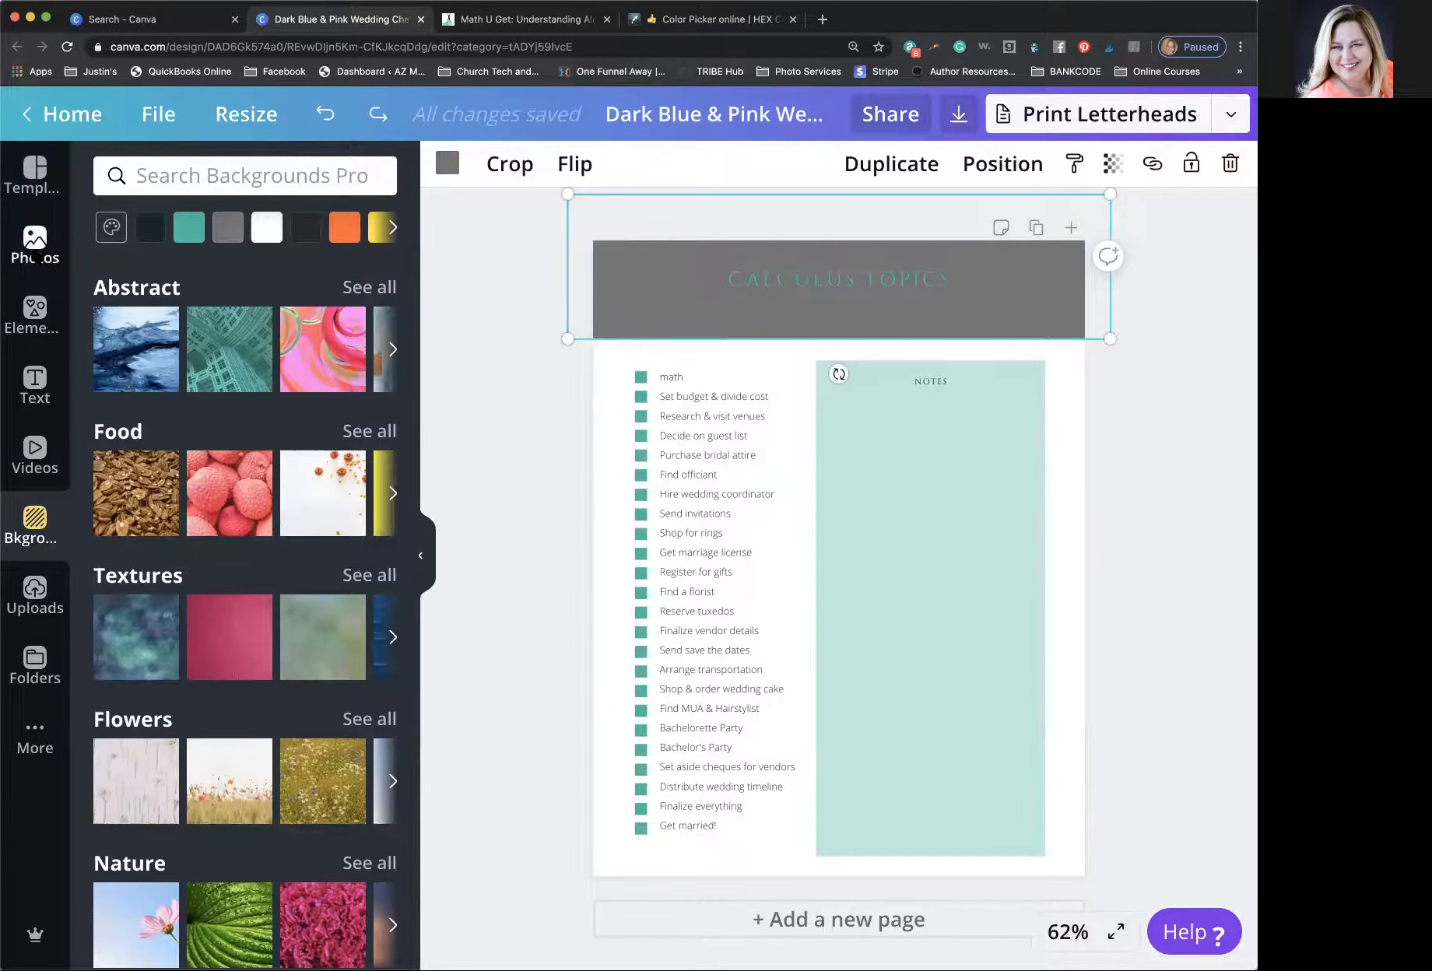
{"action": "left_click", "coordinate": [35, 243]}
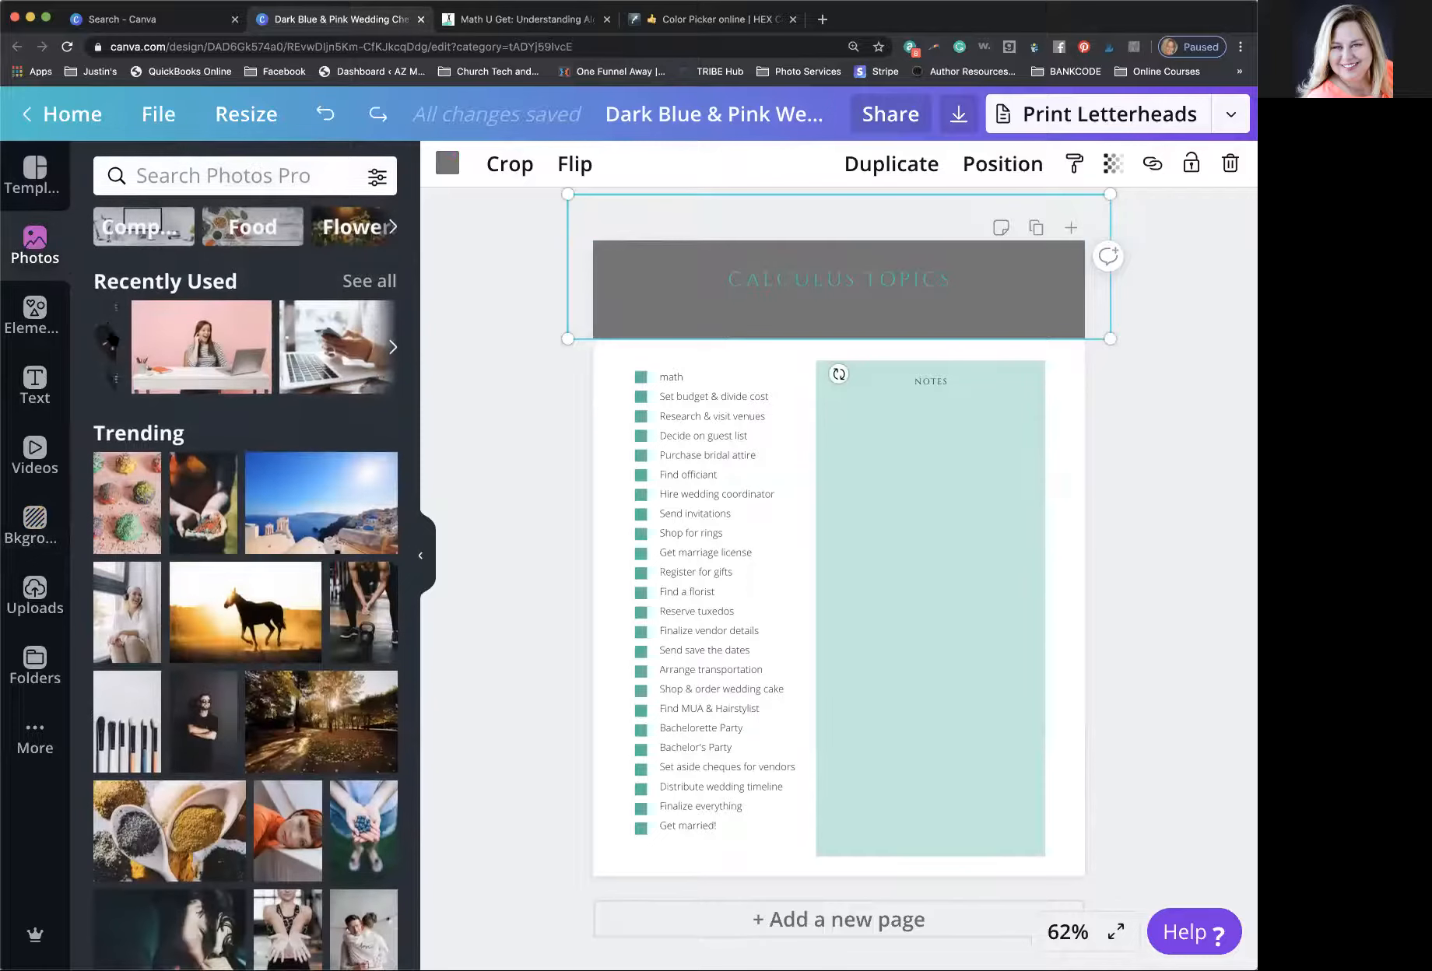
{"action": "left_click", "coordinate": [129, 514]}
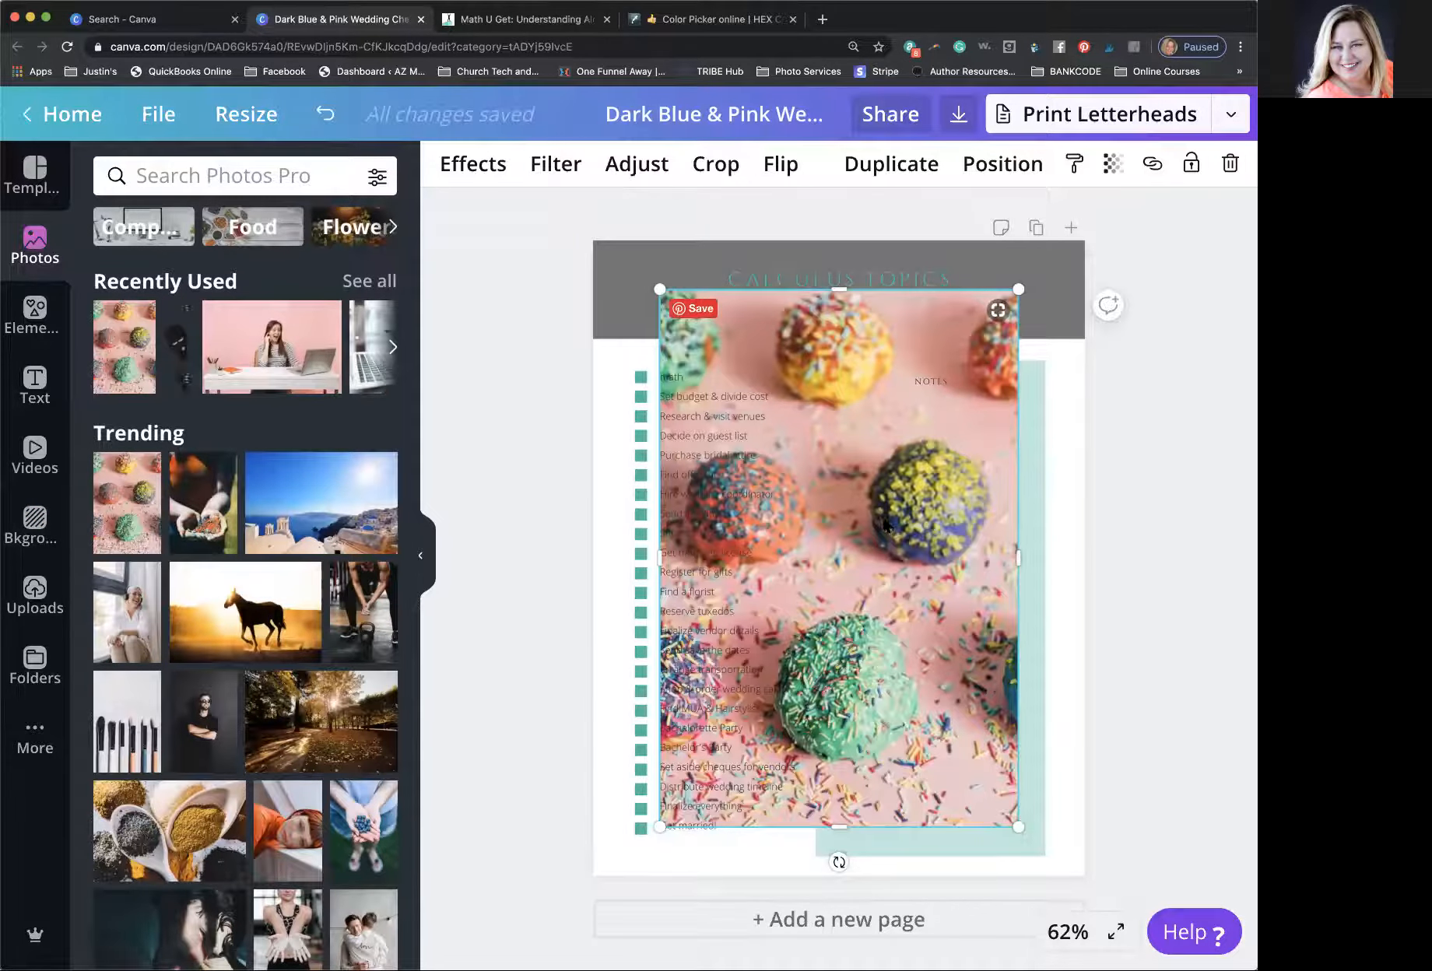
{"action": "key", "text": "Delete"}
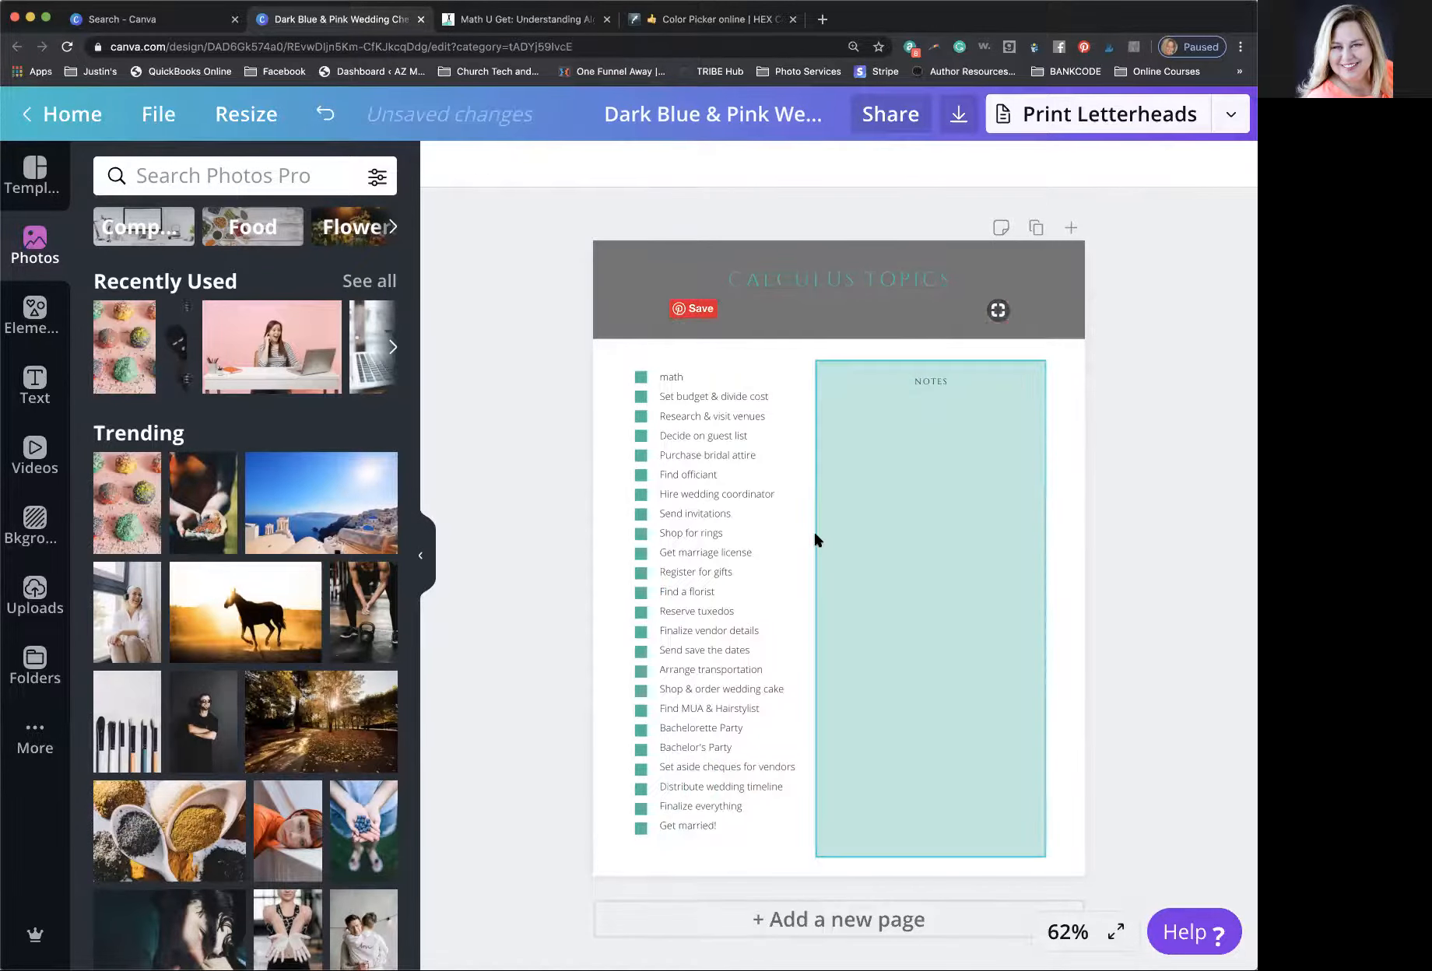
- Search the photo library for "math" and add the green chalkboard photo with handwritten calculus formulas to the page
{"action": "scroll", "coordinate": [256, 695], "scroll_direction": "down", "scroll_amount": 15}
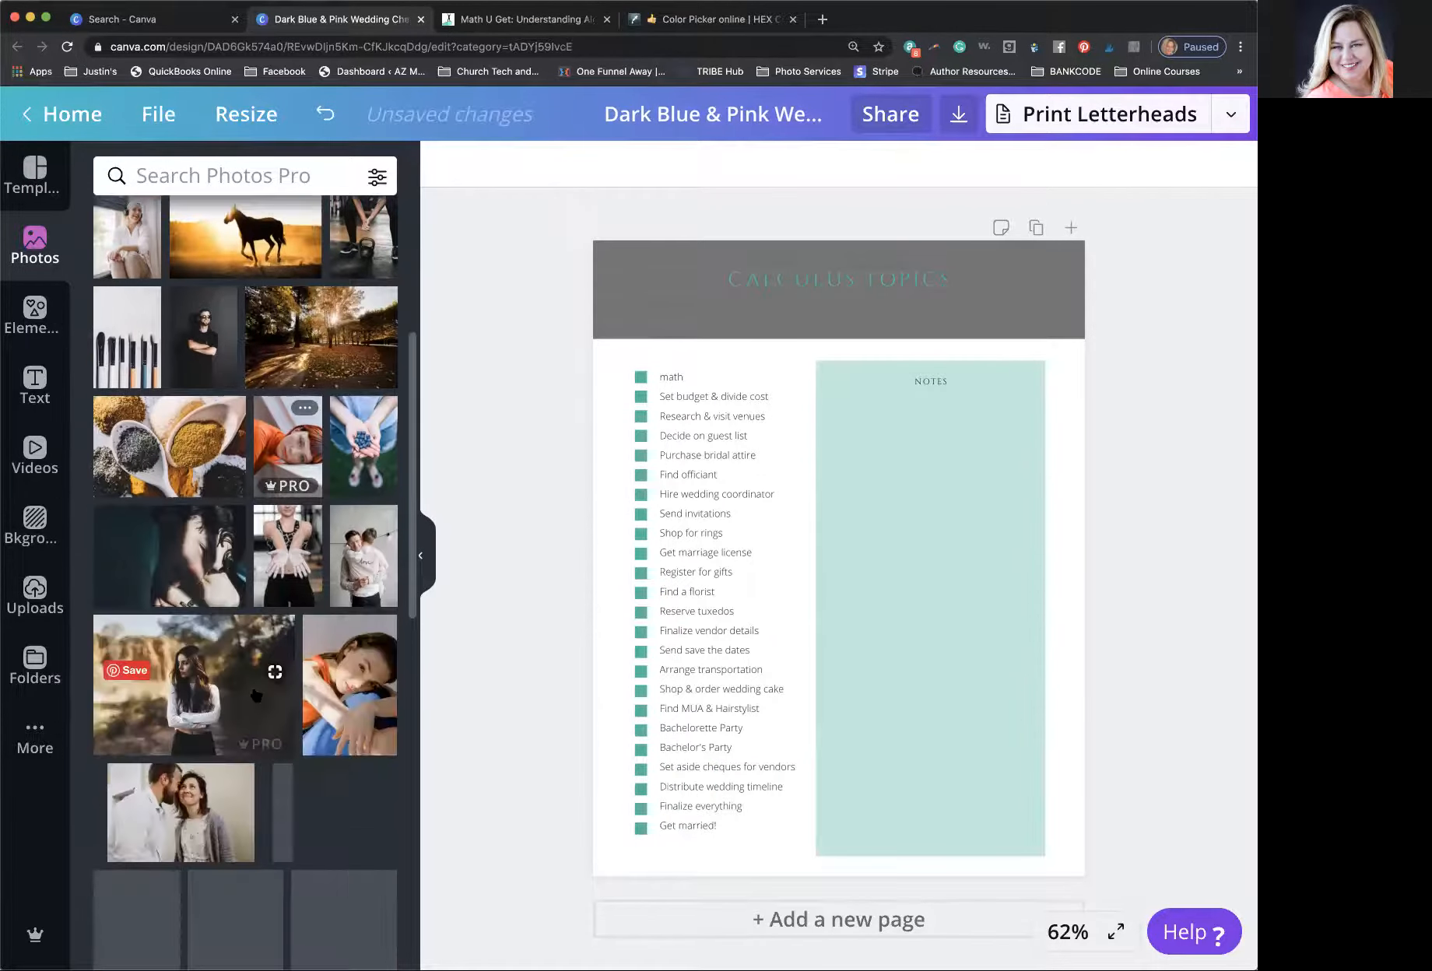
{"action": "scroll", "coordinate": [256, 695], "scroll_direction": "down", "scroll_amount": 15}
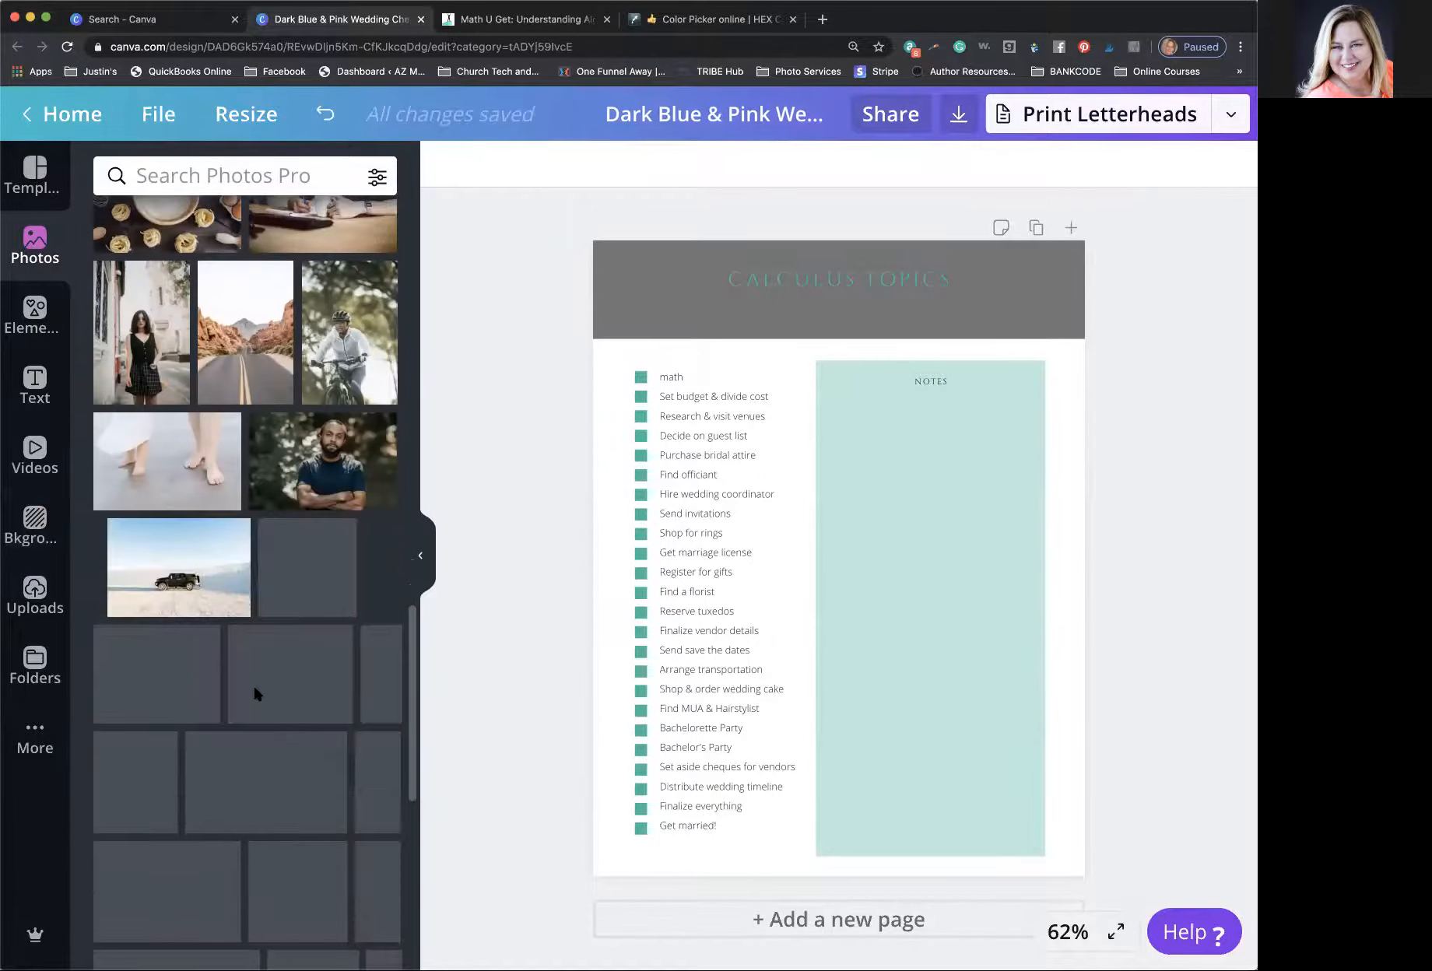
{"action": "scroll", "coordinate": [254, 691], "scroll_direction": "down", "scroll_amount": 10}
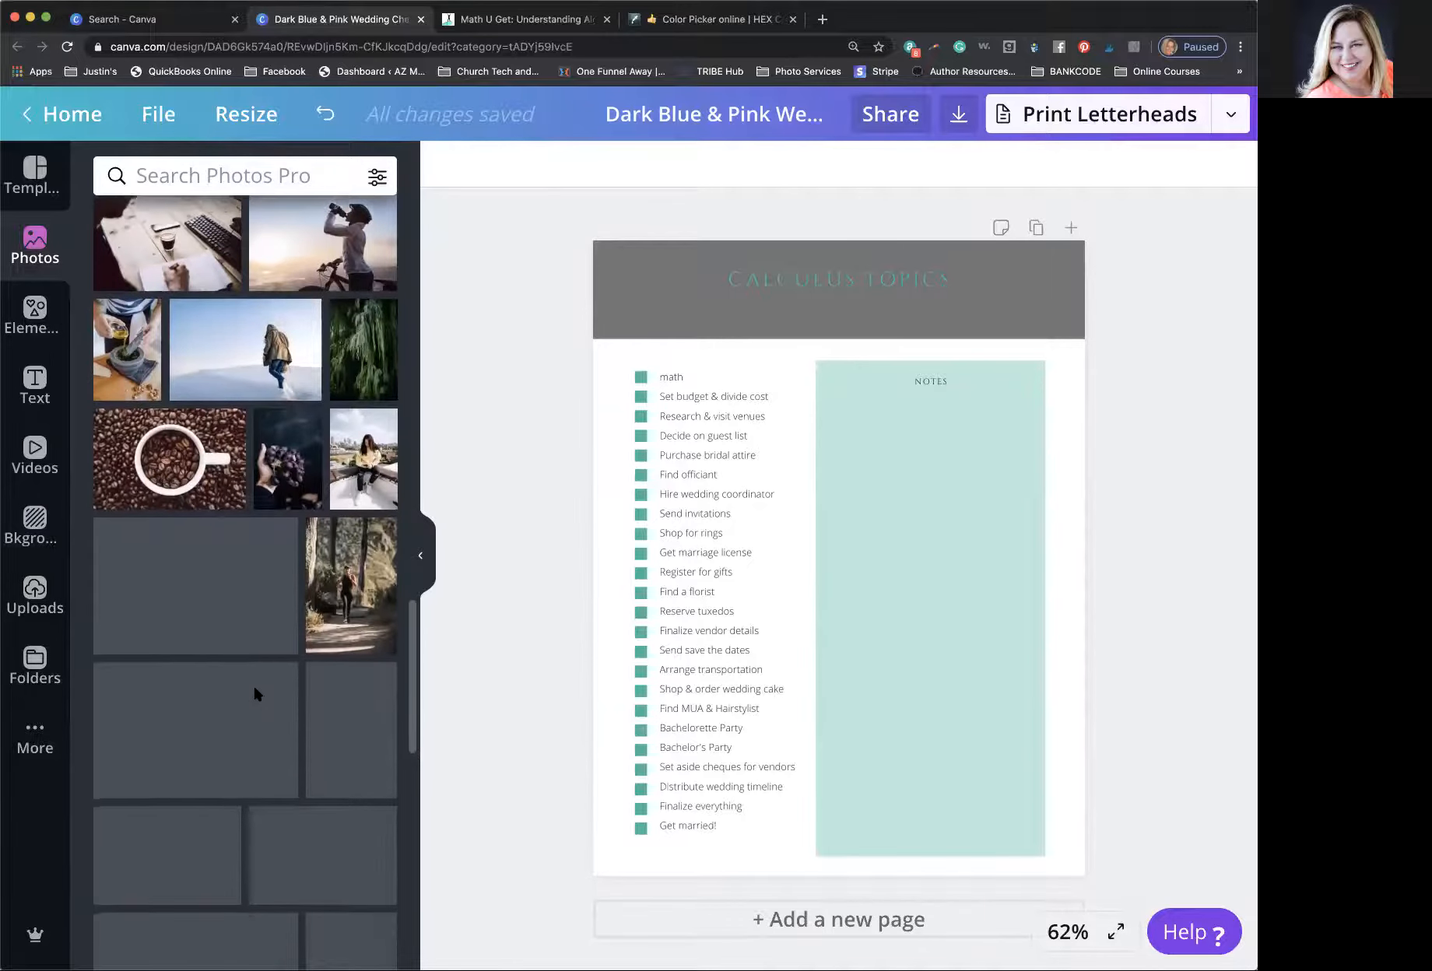
{"action": "left_click", "coordinate": [217, 172]}
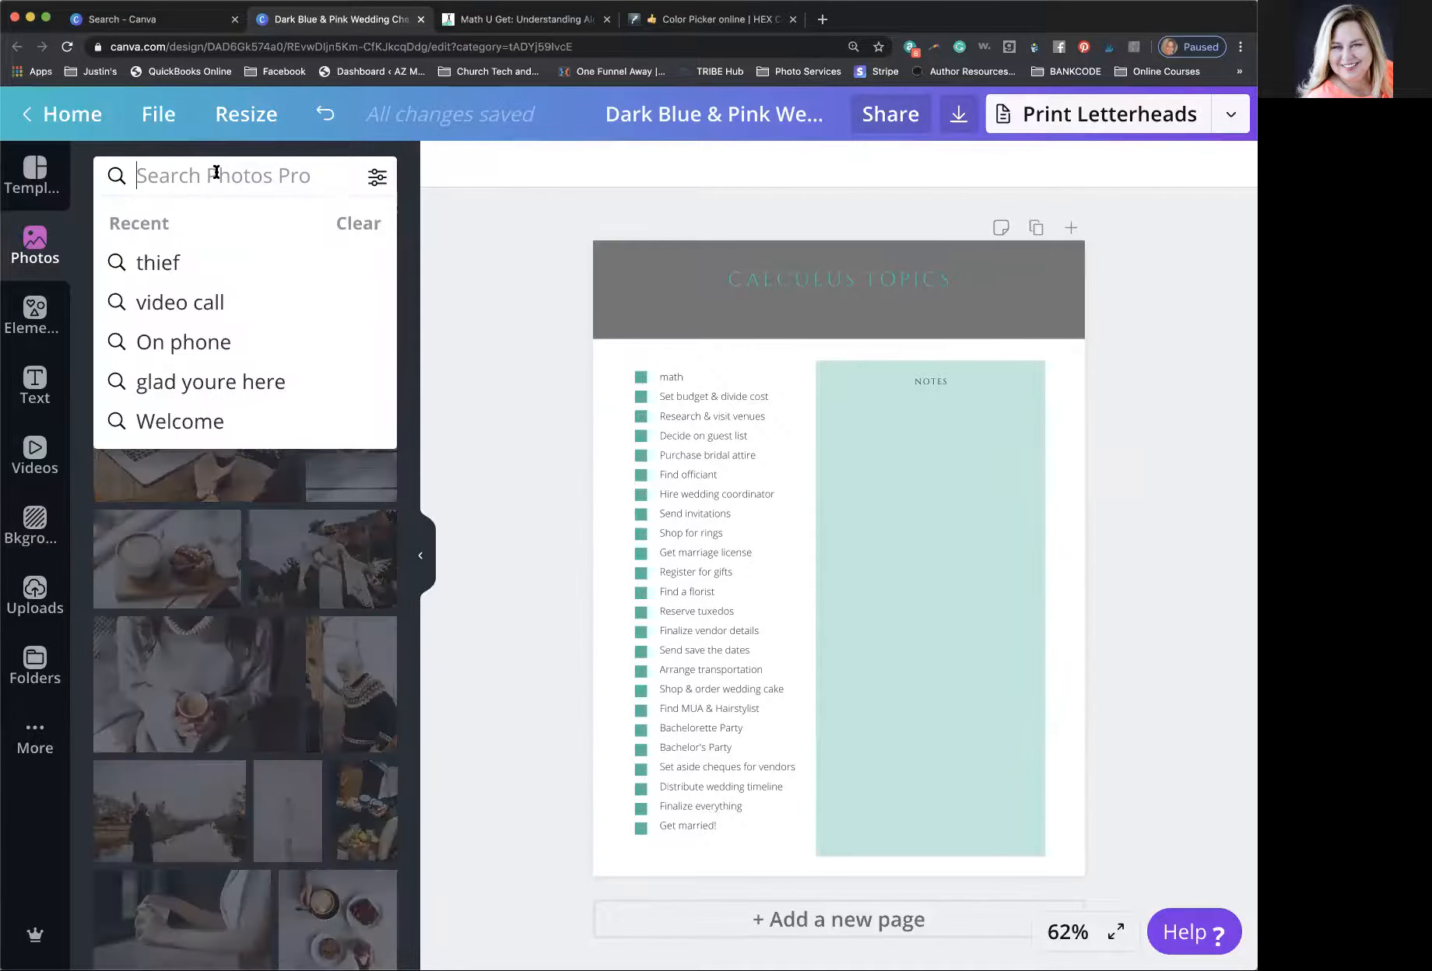
{"action": "type", "text": "math"}
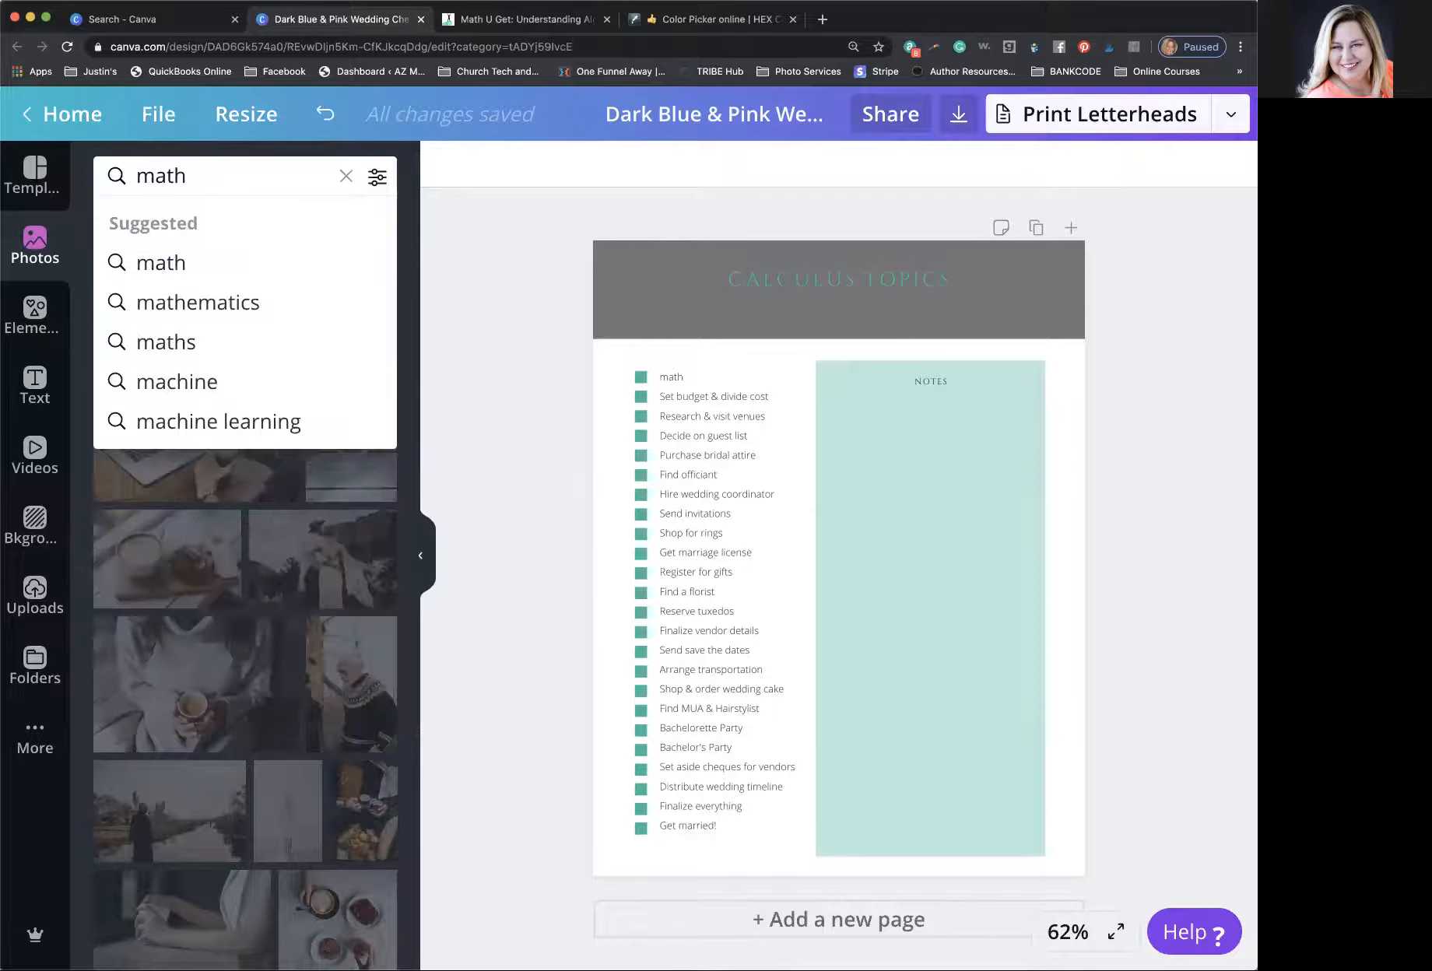
{"action": "key", "text": "Return"}
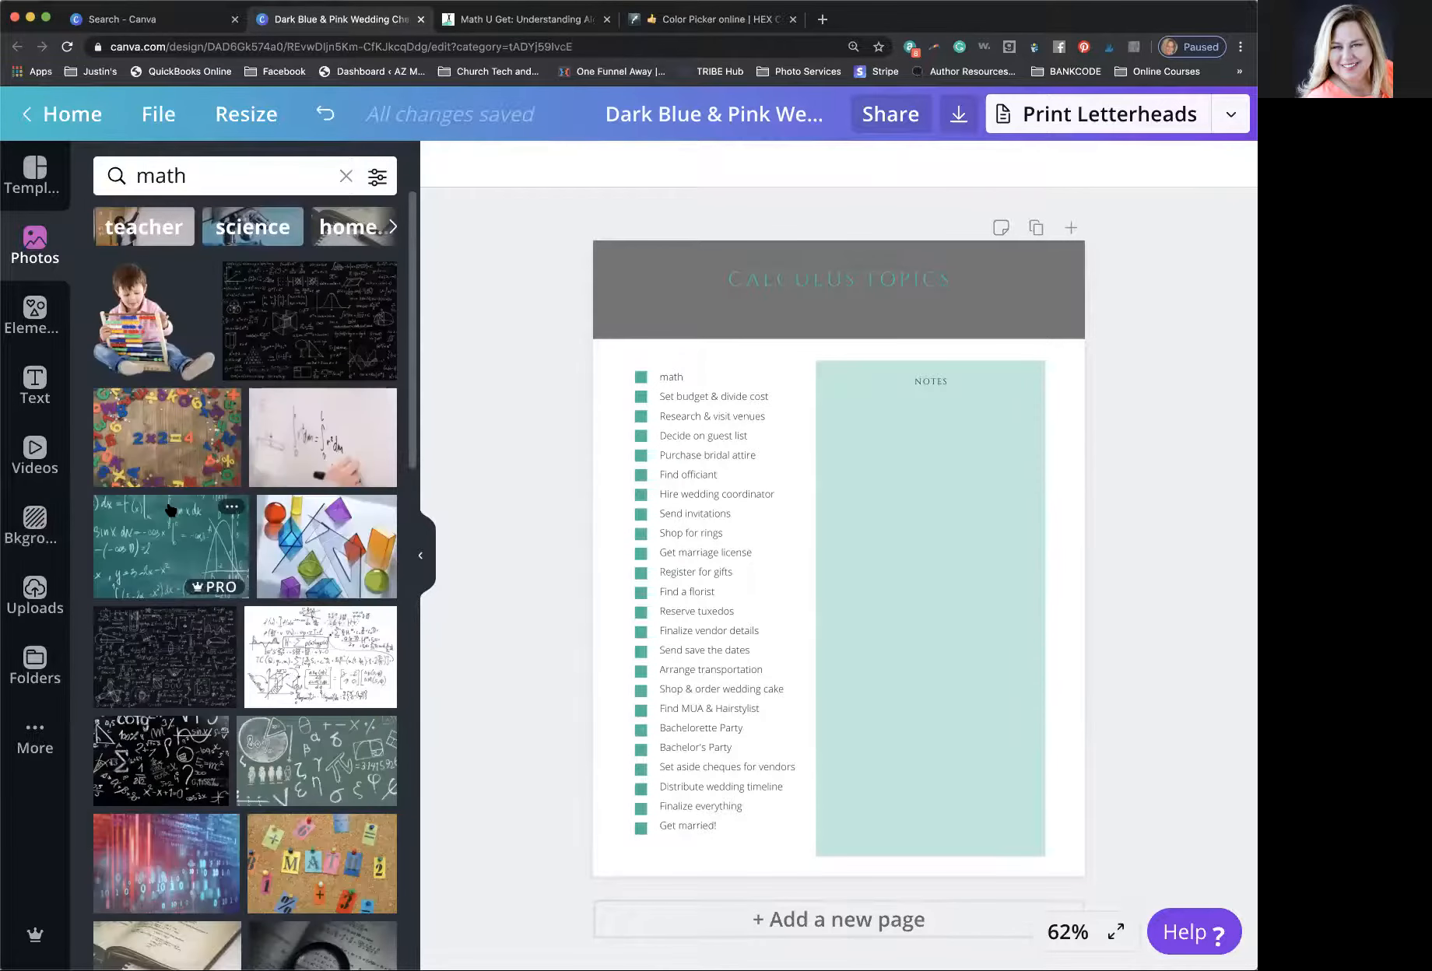
{"action": "left_click", "coordinate": [168, 549]}
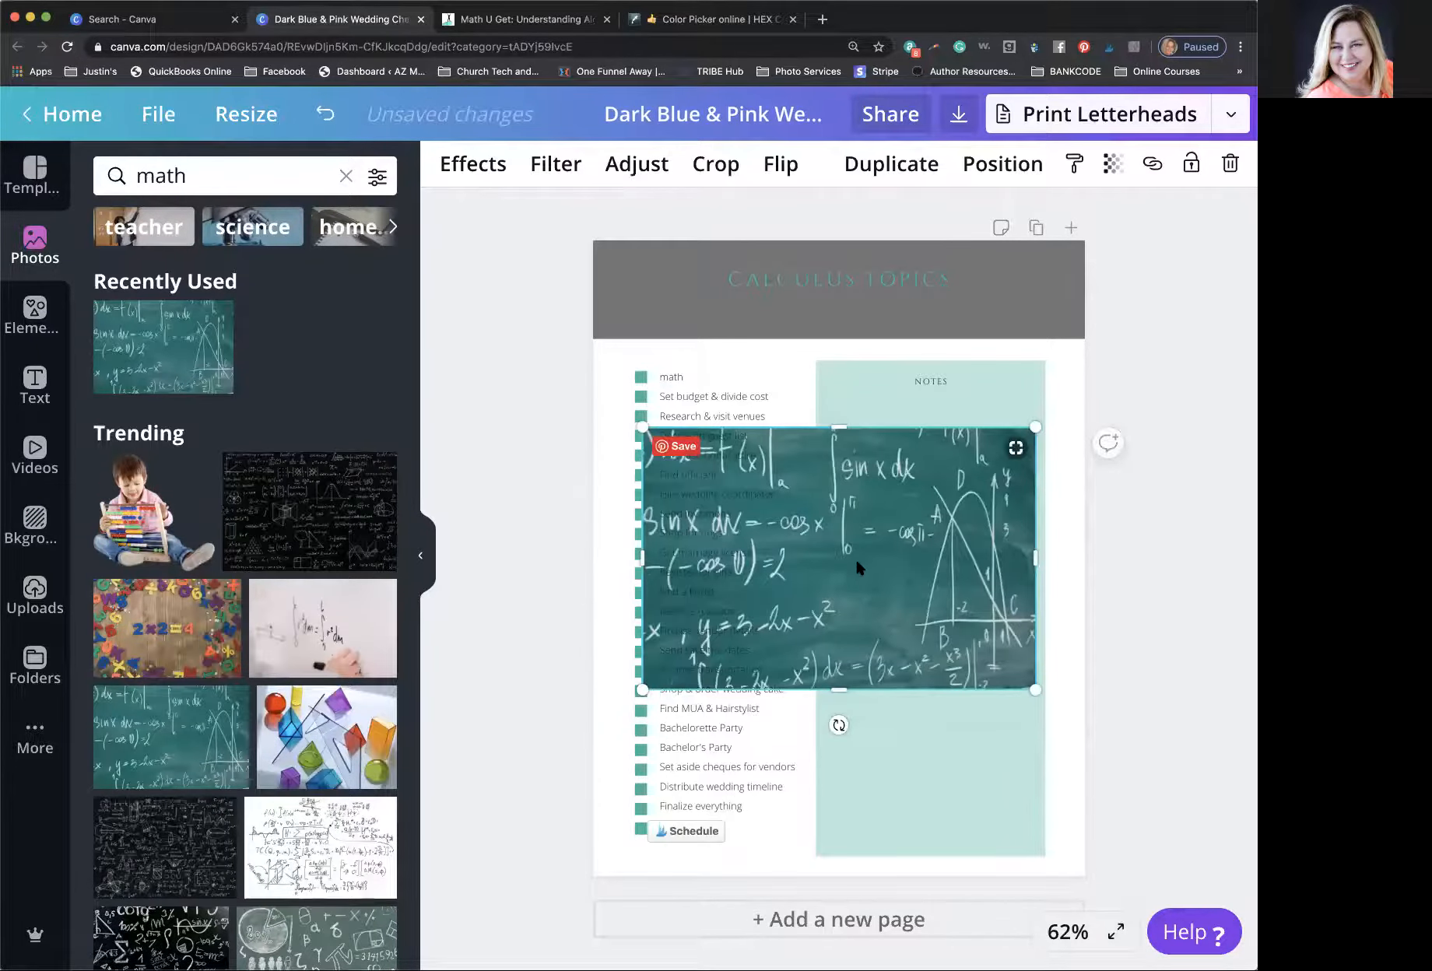
- Move the chalkboard photo to the page's upper edge and crop and stretch it to cover the header block exactly
{"action": "left_click_drag", "start_coordinate": [843, 525], "coordinate": [846, 383]}
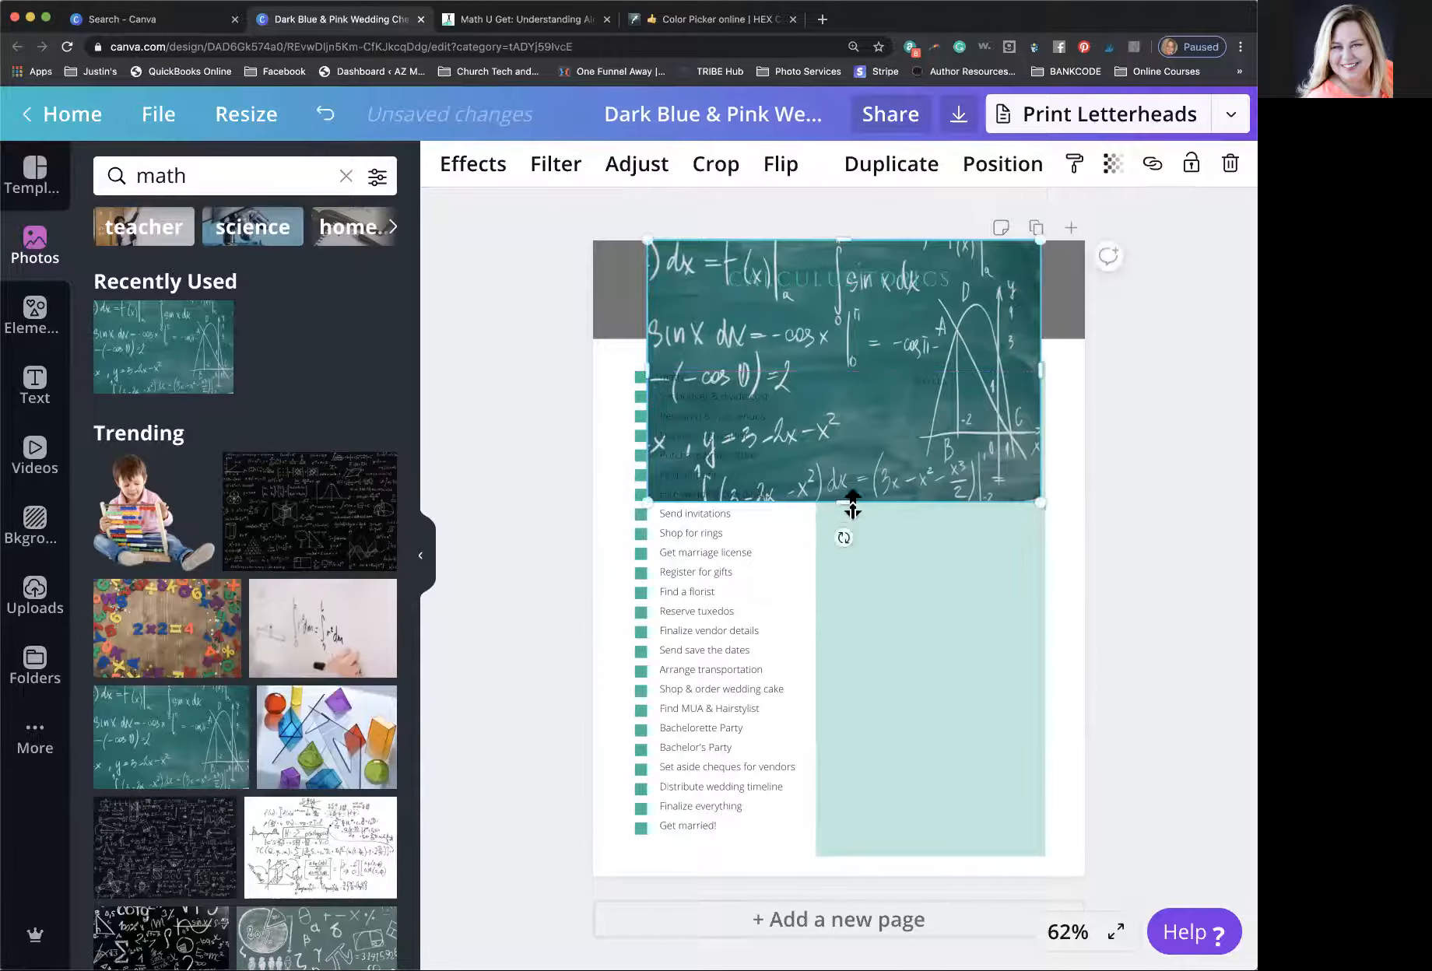
{"action": "left_click_drag", "start_coordinate": [847, 503], "coordinate": [834, 336]}
{"action": "left_click_drag", "start_coordinate": [1034, 293], "coordinate": [1086, 294]}
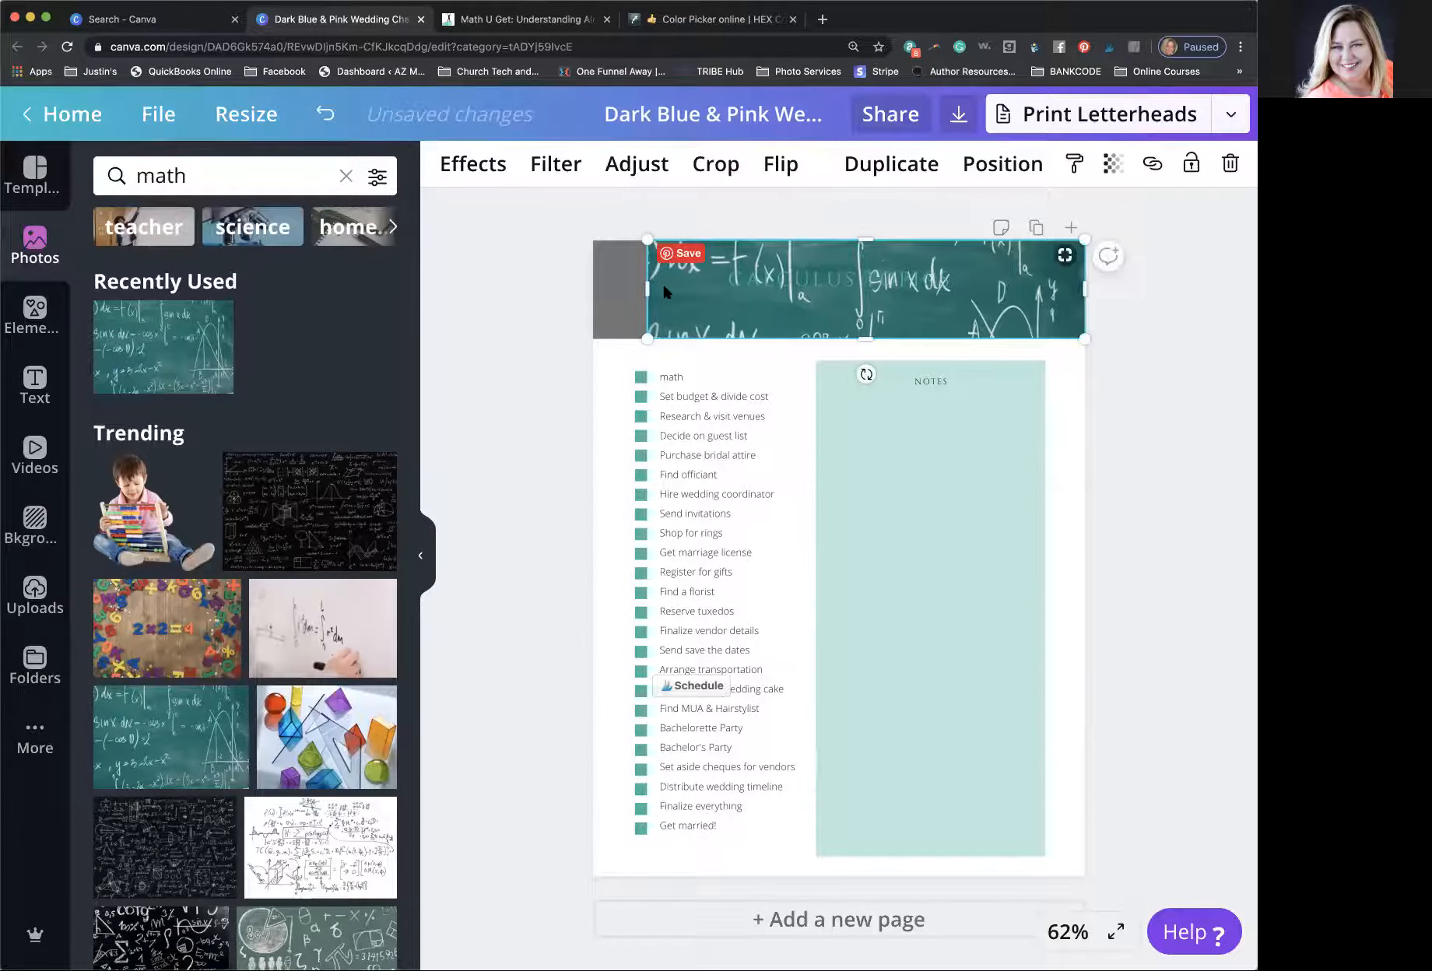
{"action": "left_click_drag", "start_coordinate": [647, 290], "coordinate": [593, 289]}
- Set the chalkboard photo's stacking order so it sits behind the CALCULUS TOPICS title but in front of the gray header block
{"action": "left_click", "coordinate": [1003, 164]}
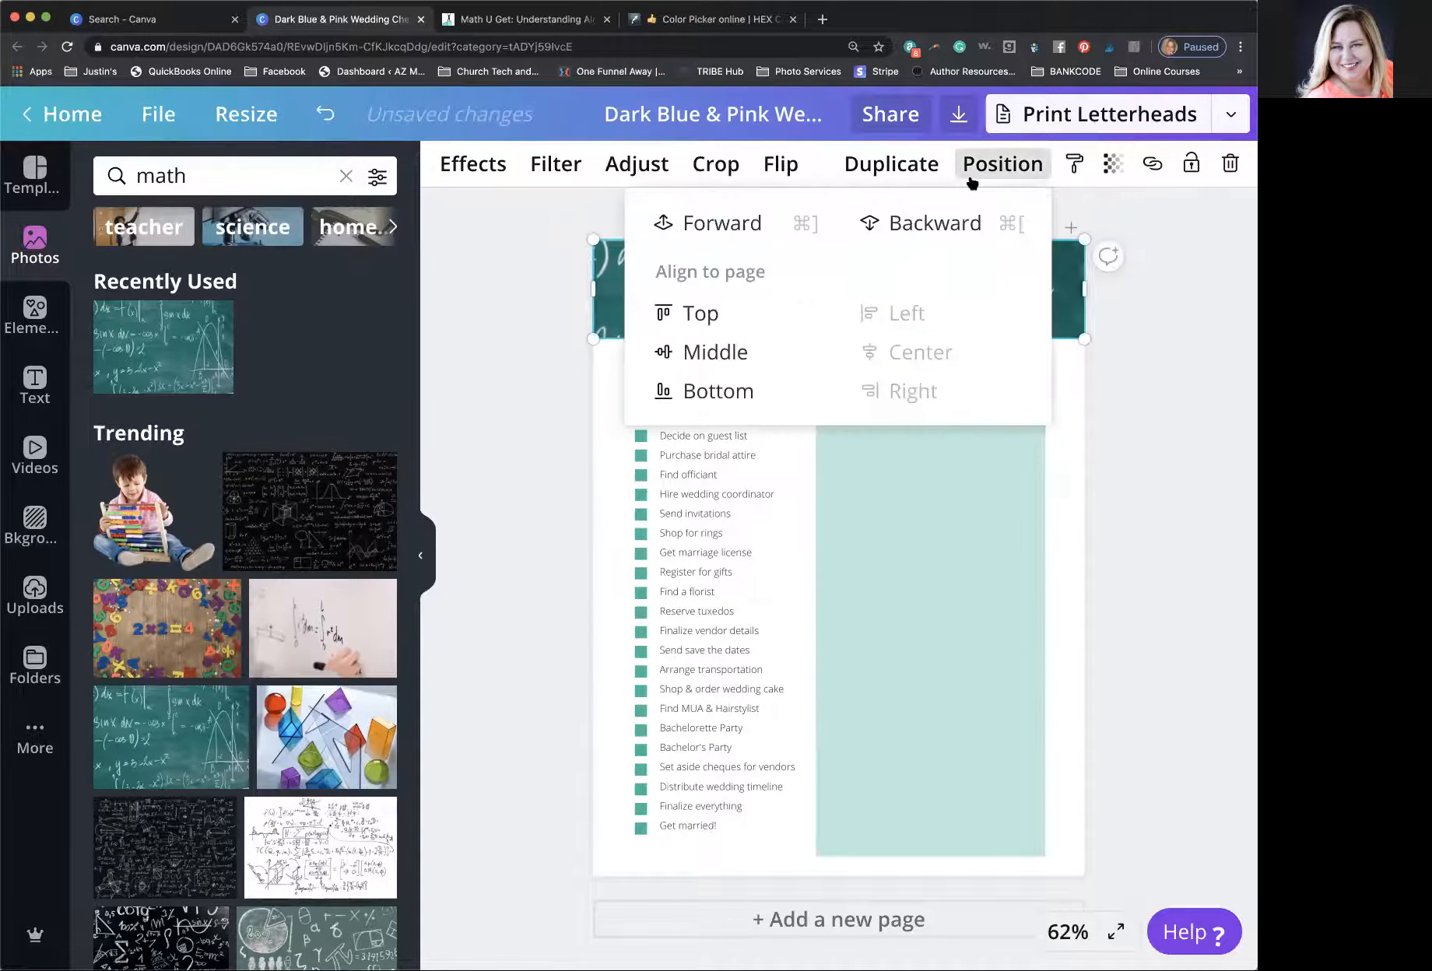
{"action": "left_click", "coordinate": [911, 225]}
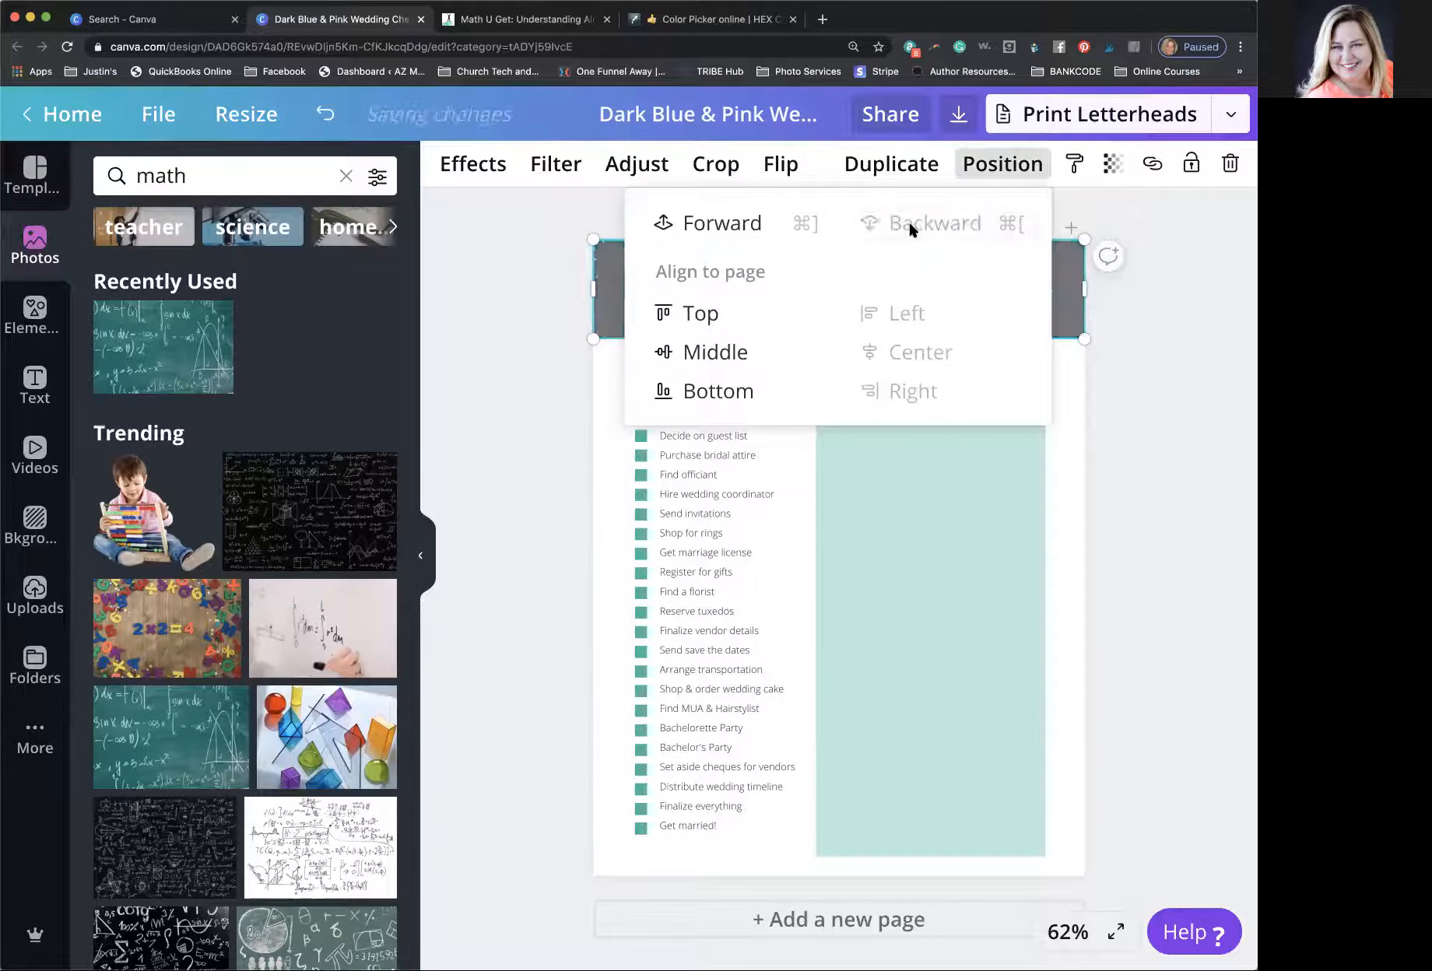
{"action": "left_click", "coordinate": [778, 224]}
{"action": "left_click", "coordinate": [1243, 333]}
- Recolor the CALCULUS TOPICS title with the near-black document color and make it bold
{"action": "left_click", "coordinate": [896, 282]}
{"action": "left_click", "coordinate": [896, 282]}
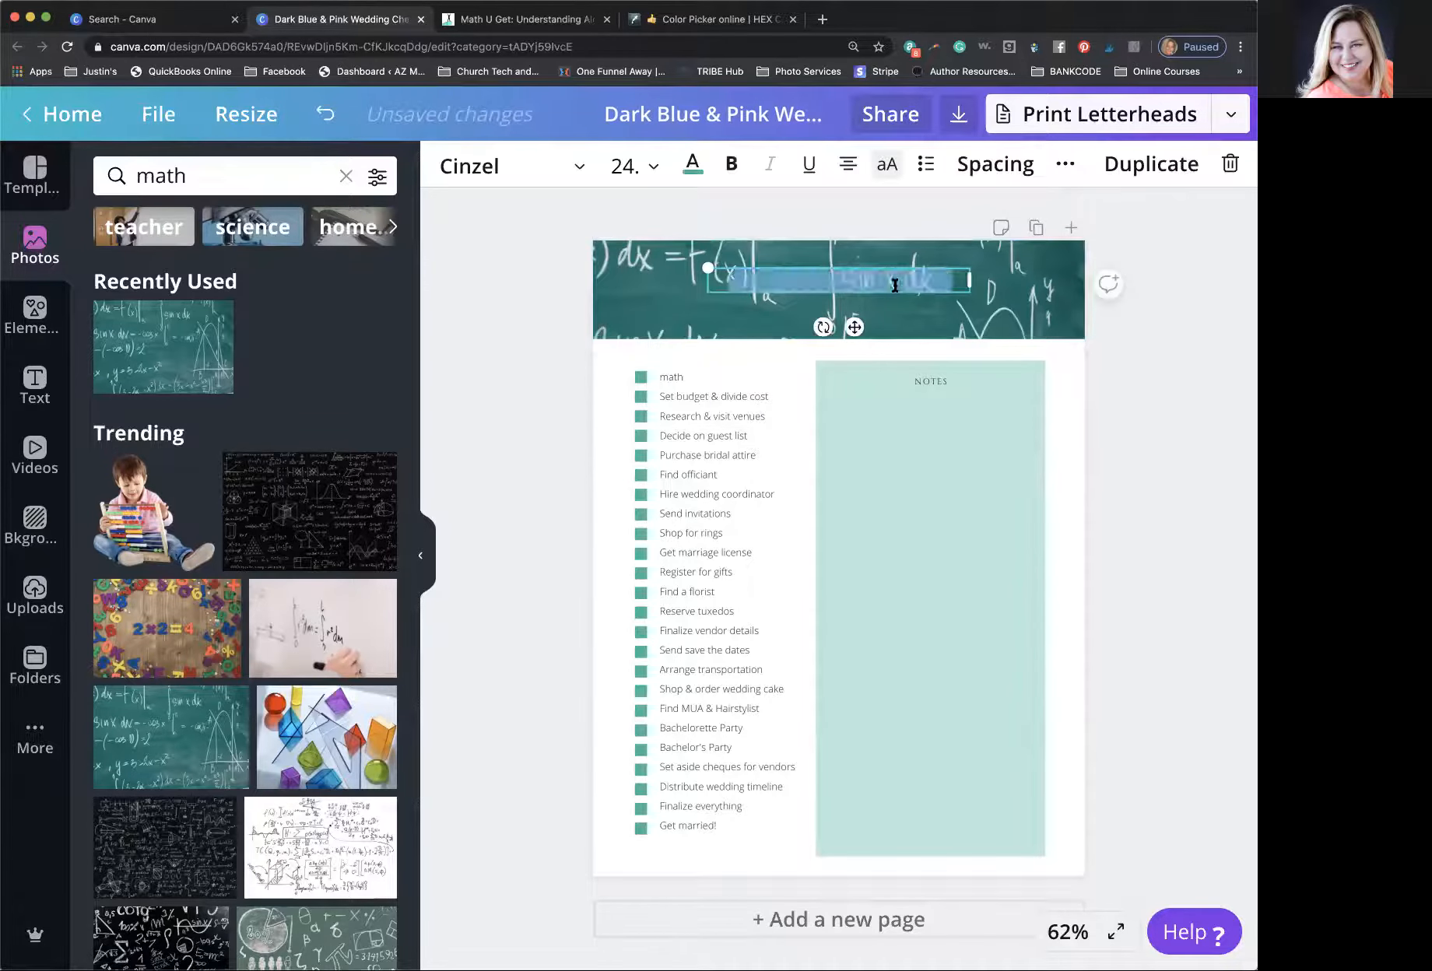
{"action": "left_click", "coordinate": [692, 168]}
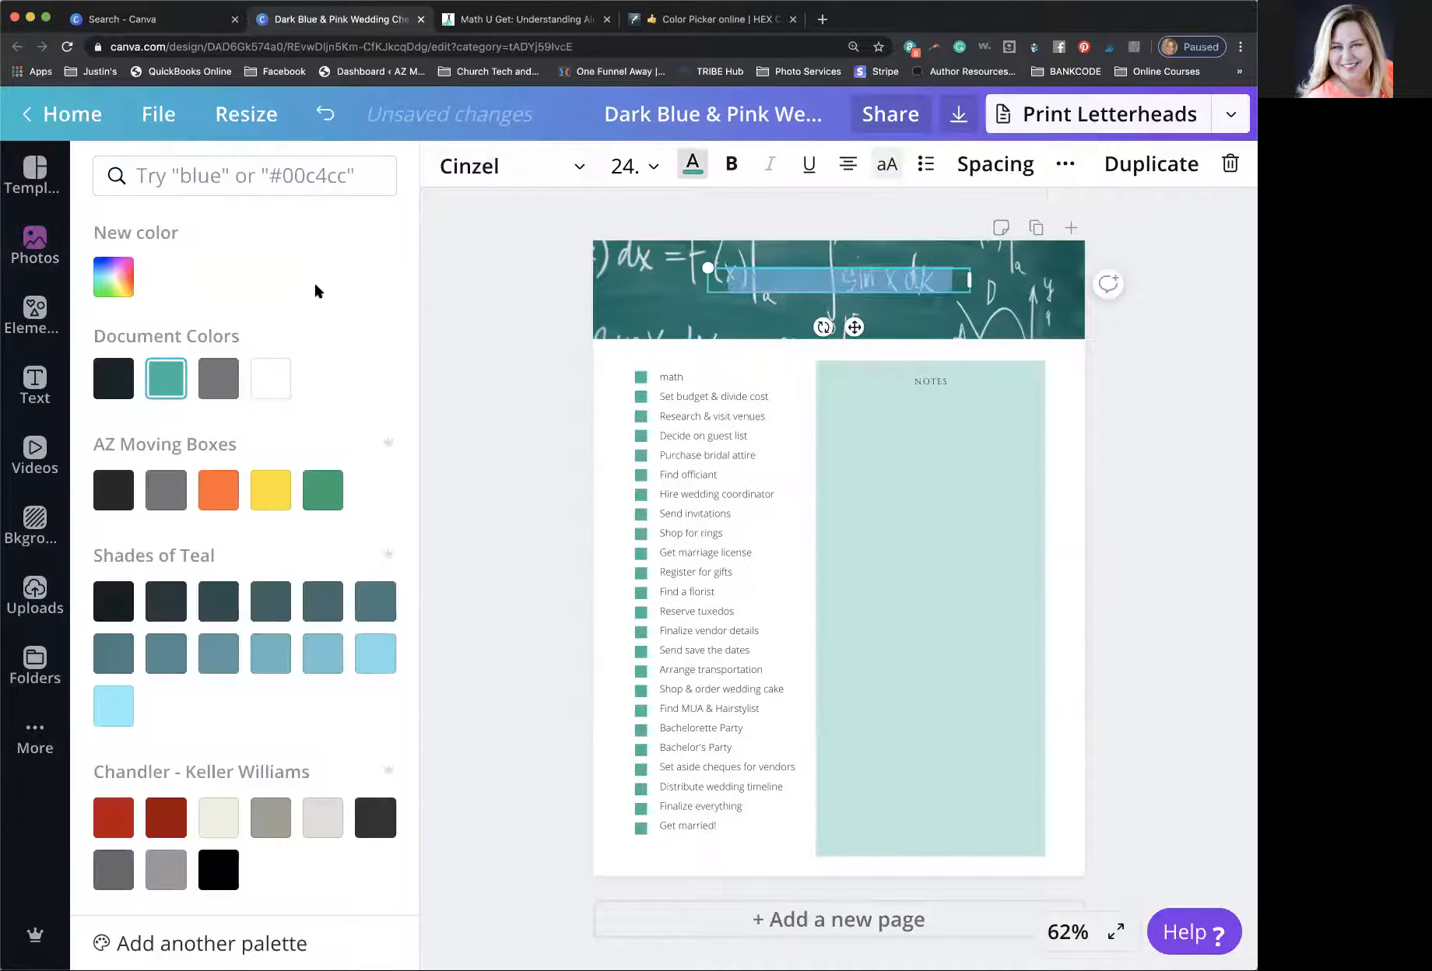
{"action": "left_click", "coordinate": [114, 378]}
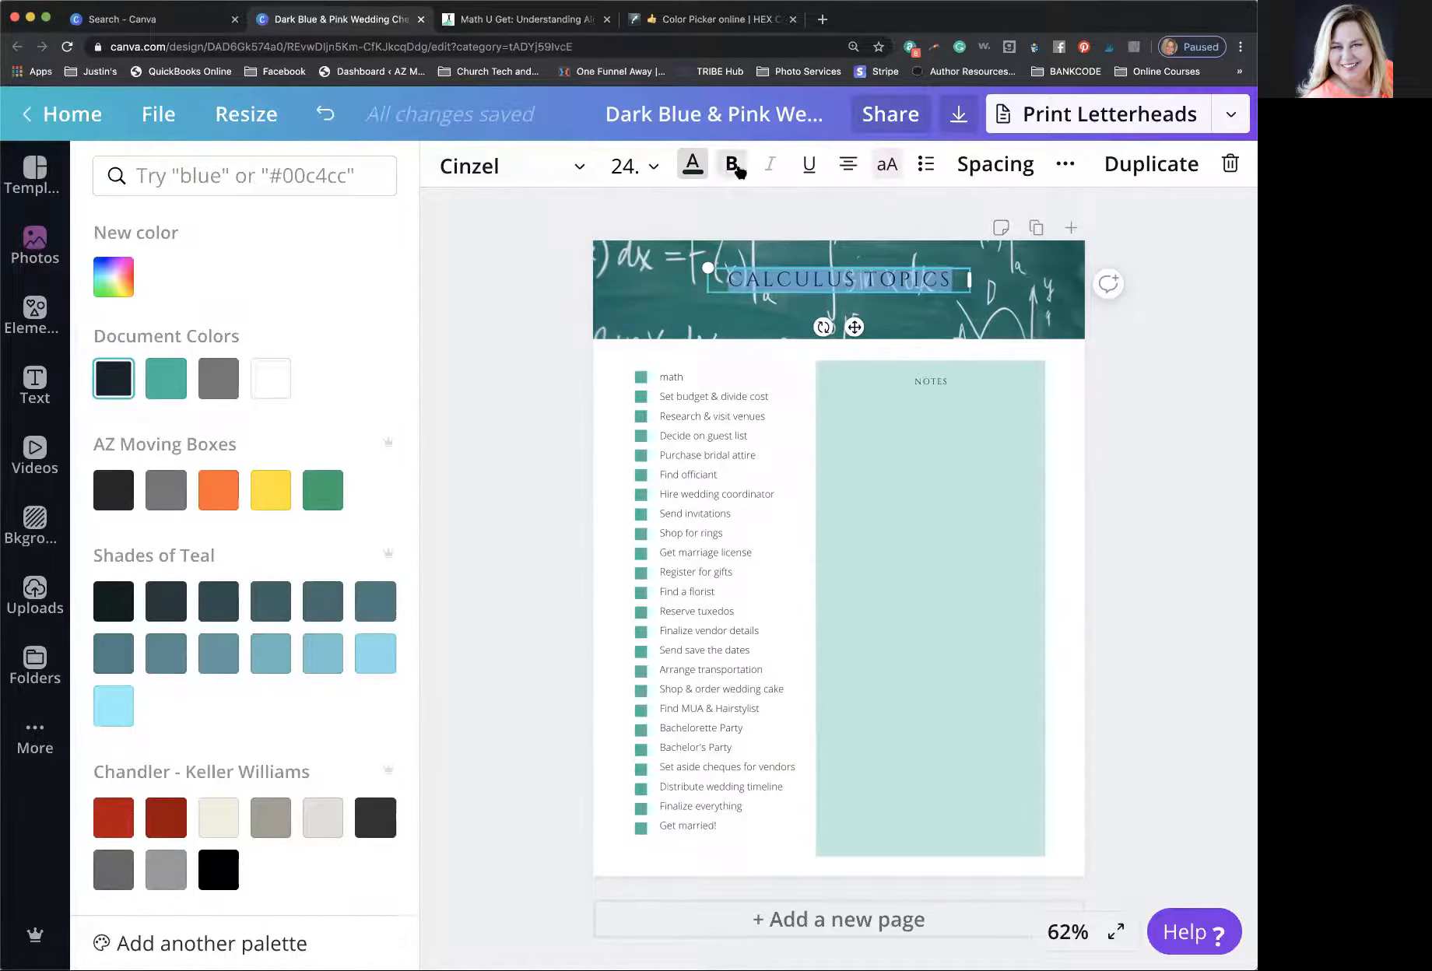
{"action": "left_click", "coordinate": [735, 167]}
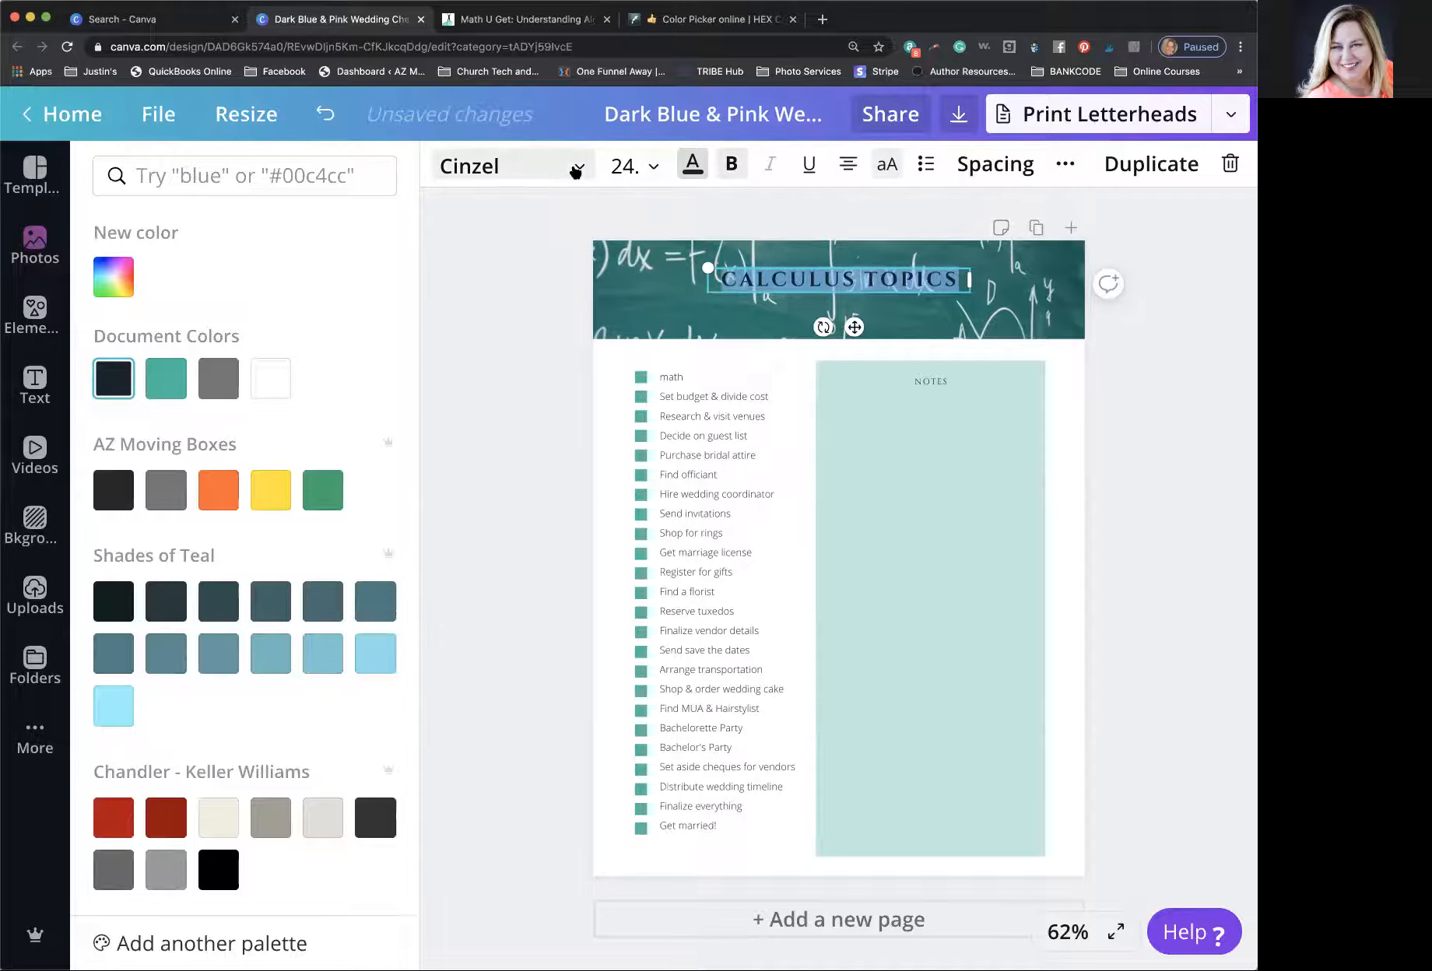
- Change the title's font to Archivo Black
{"action": "left_click", "coordinate": [576, 171]}
{"action": "scroll", "coordinate": [219, 638], "scroll_direction": "down", "scroll_amount": 1}
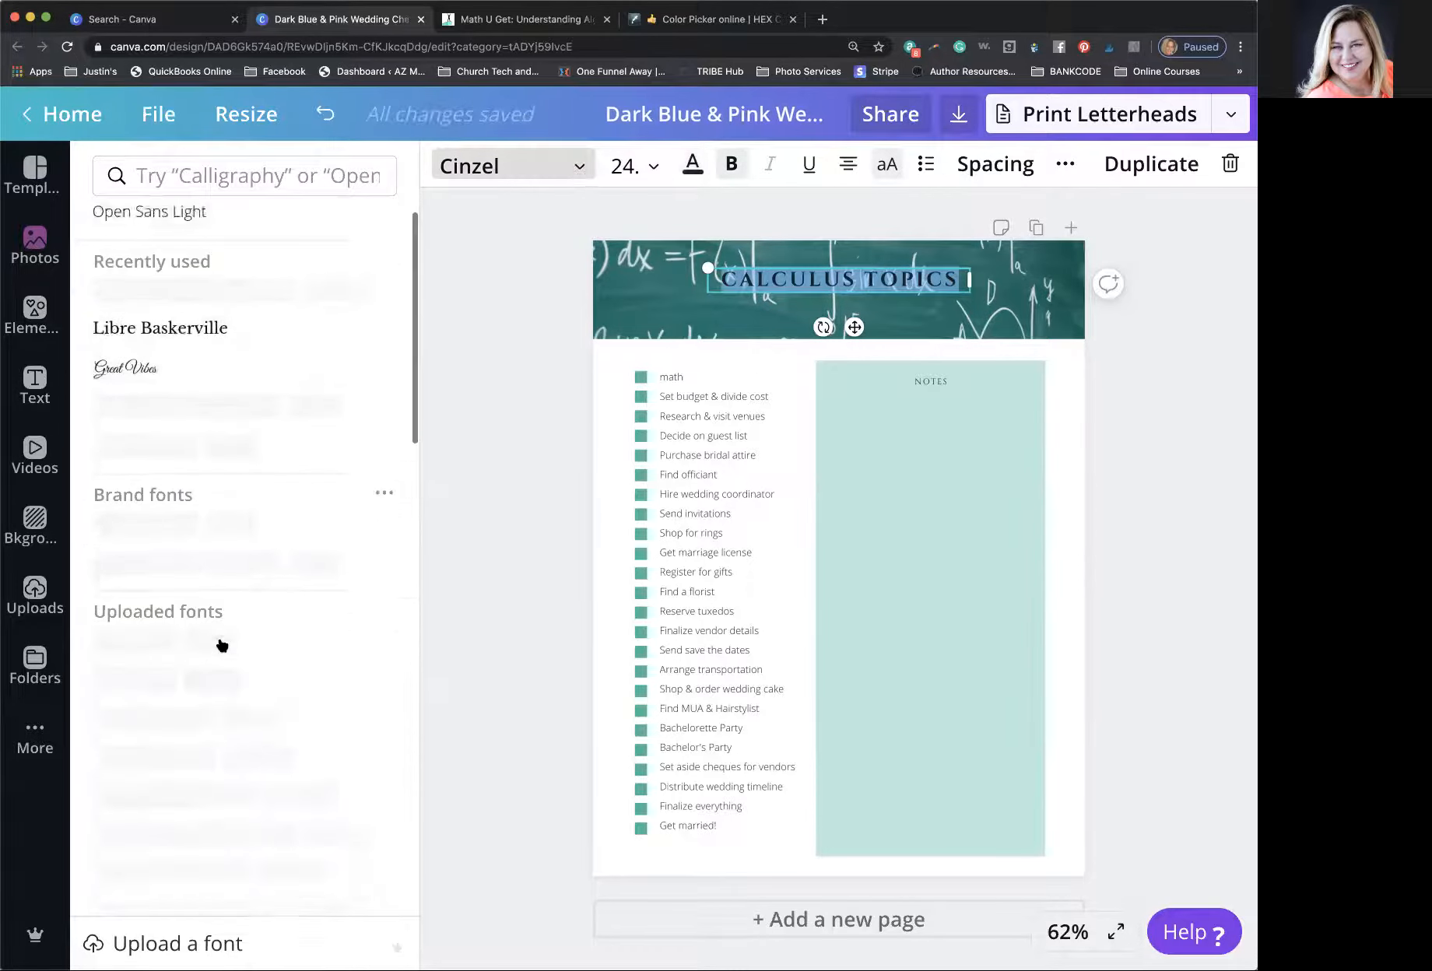
{"action": "scroll", "coordinate": [220, 643], "scroll_direction": "down", "scroll_amount": 5}
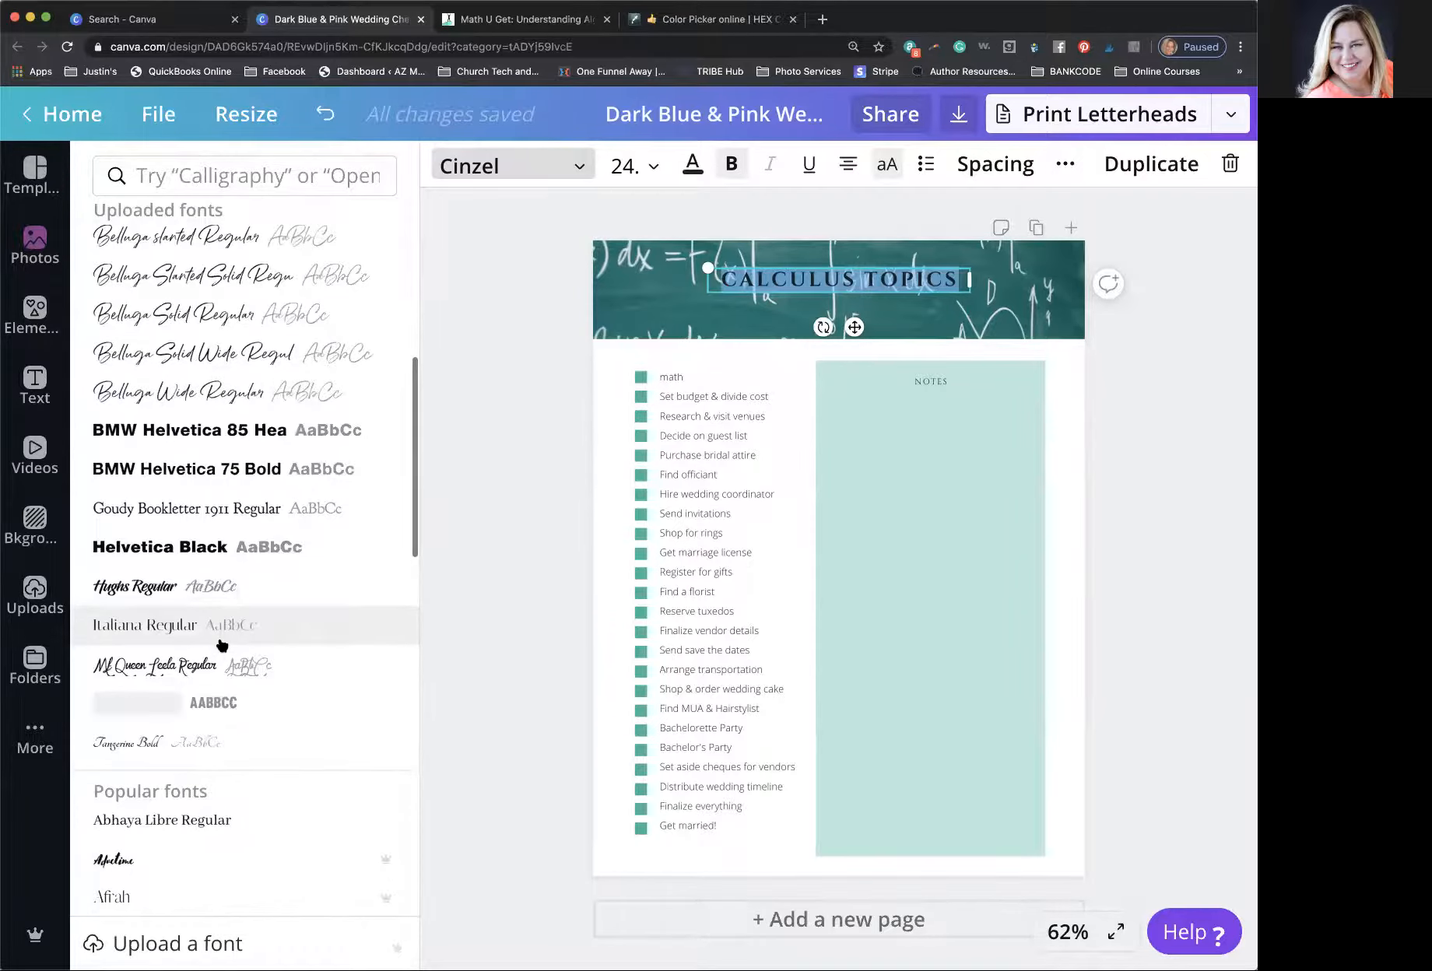
{"action": "scroll", "coordinate": [222, 645], "scroll_direction": "down", "scroll_amount": 8}
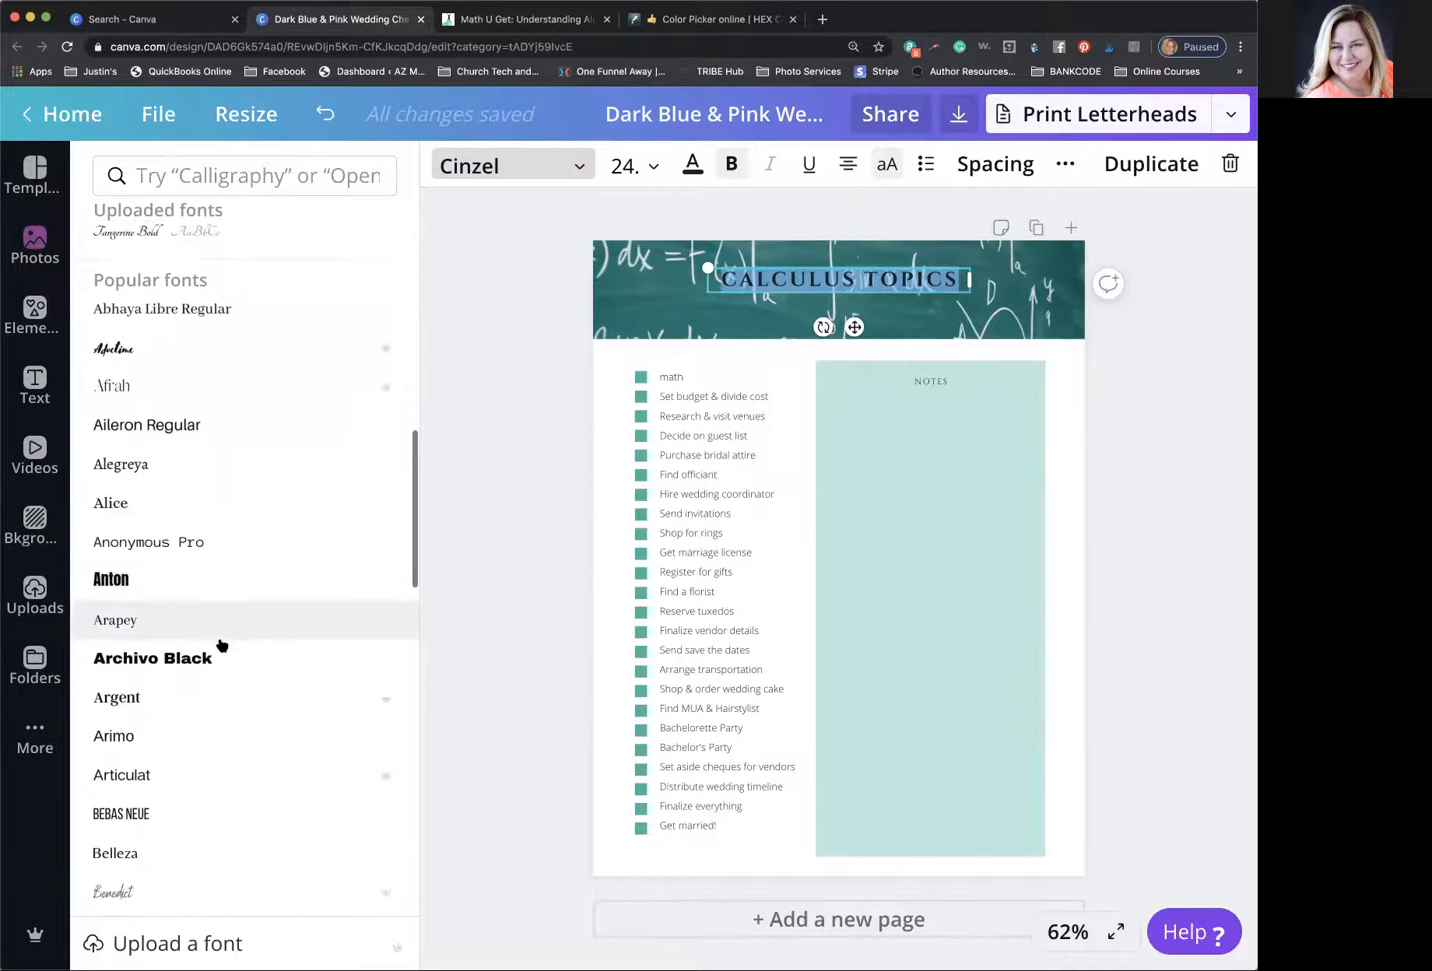
{"action": "left_click", "coordinate": [191, 659]}
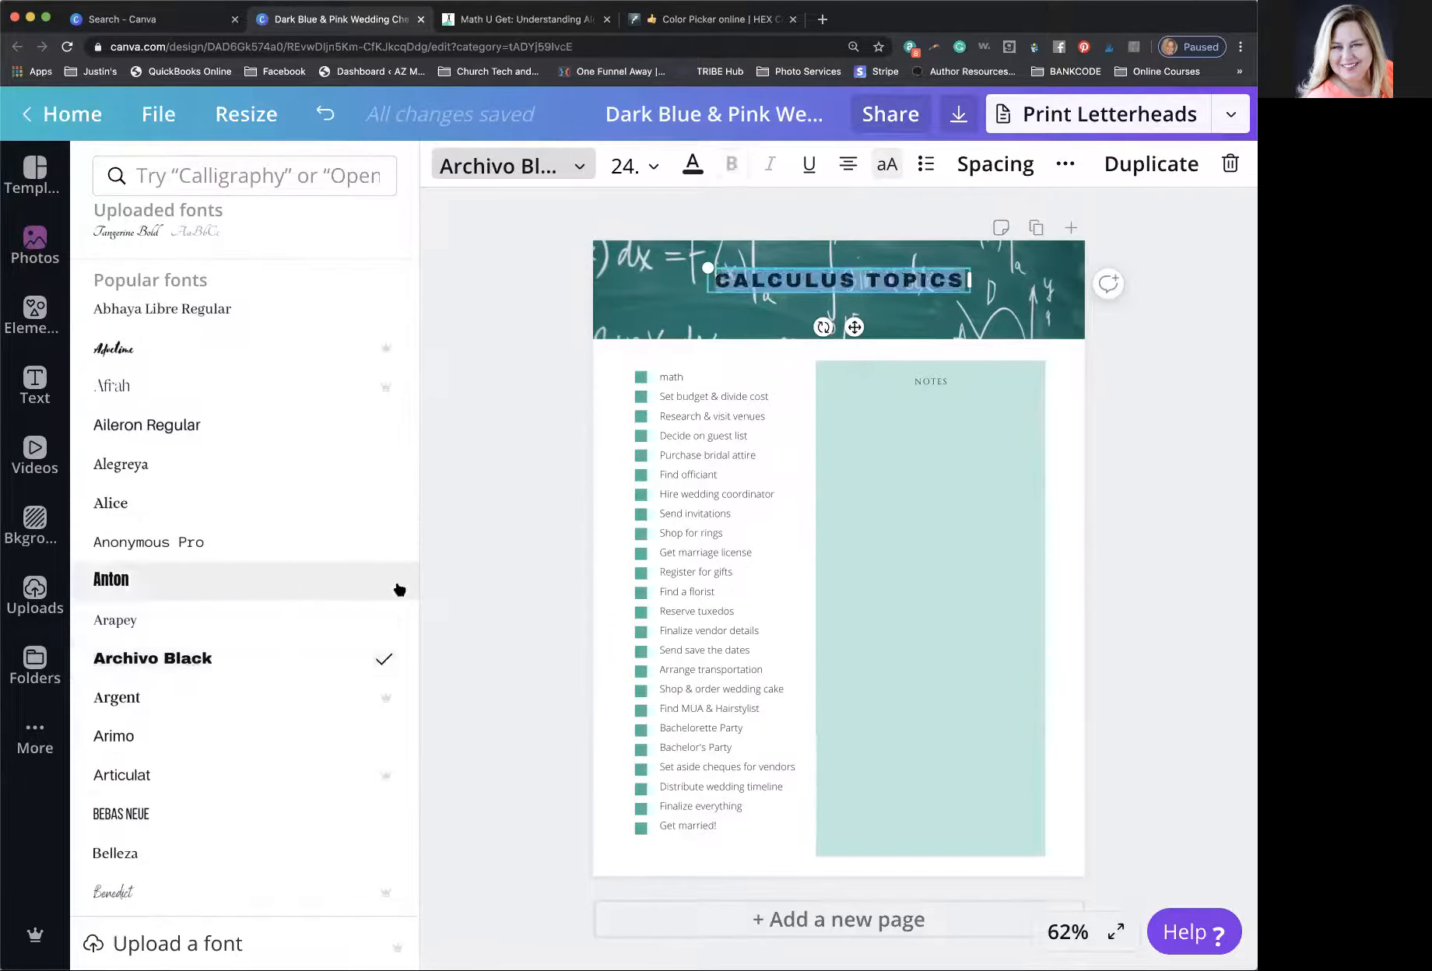
{"action": "left_click", "coordinate": [431, 580]}
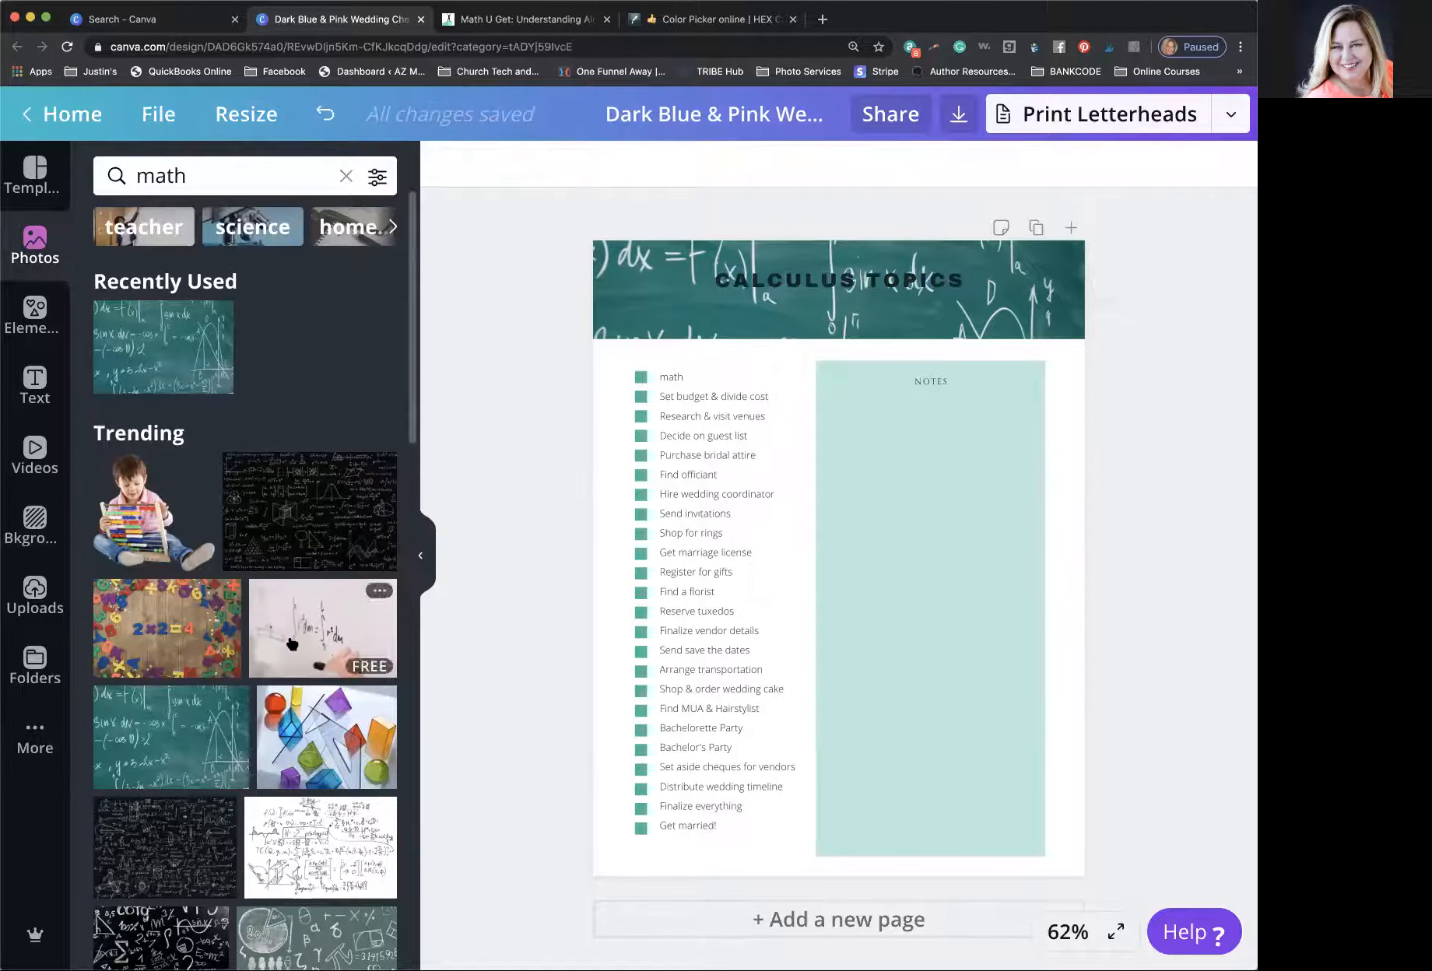
- Enlarge the title to a font size of about 28 and center it within the header block
{"action": "left_click", "coordinate": [810, 282]}
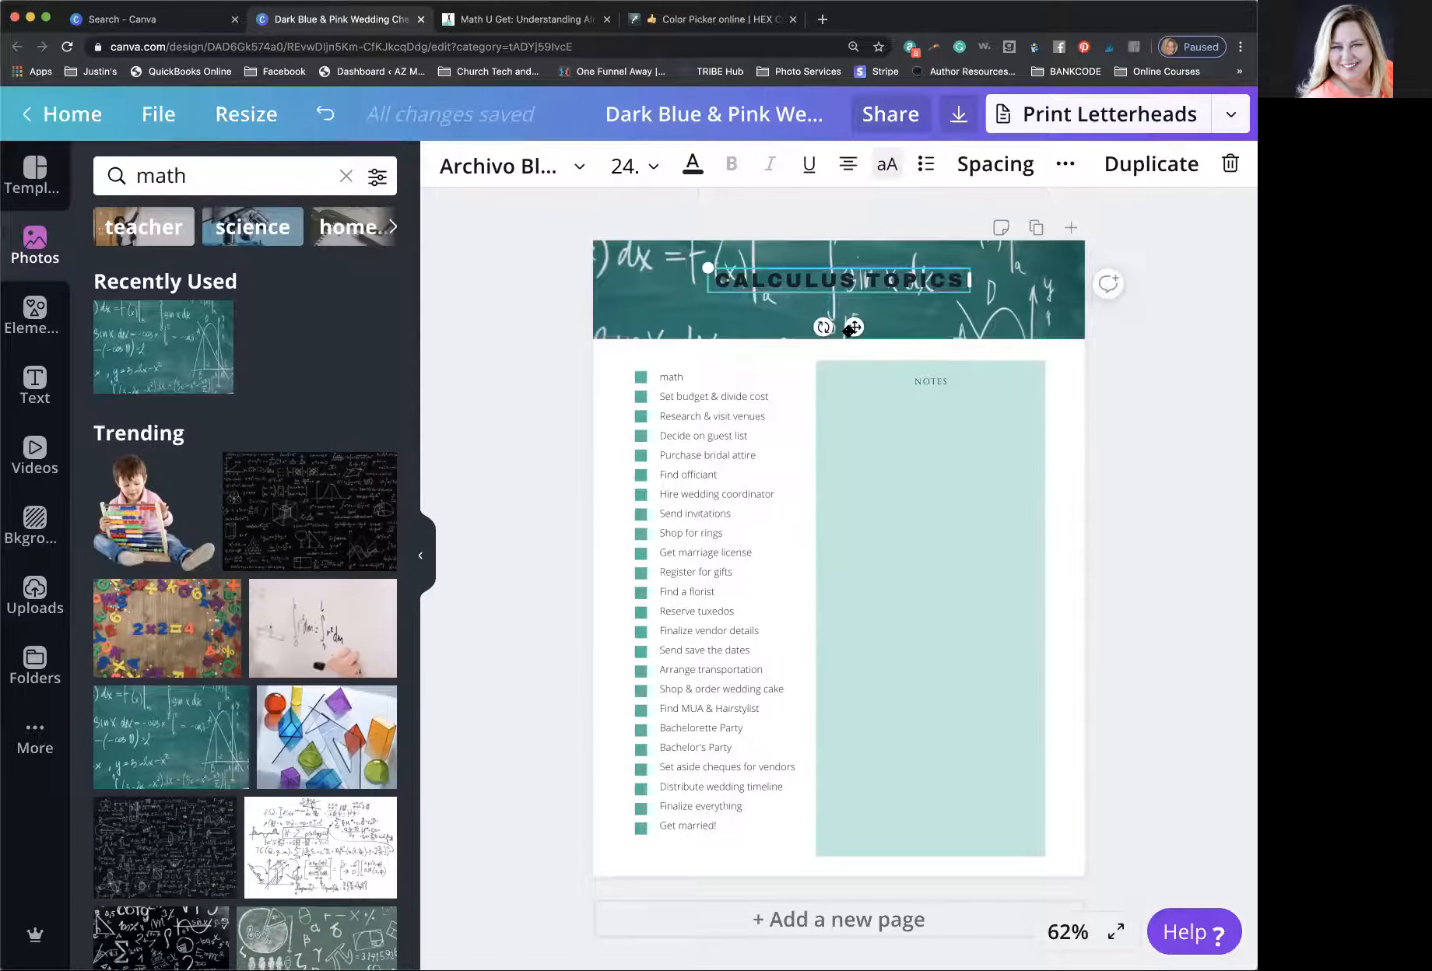
{"action": "left_click_drag", "start_coordinate": [854, 328], "coordinate": [852, 335]}
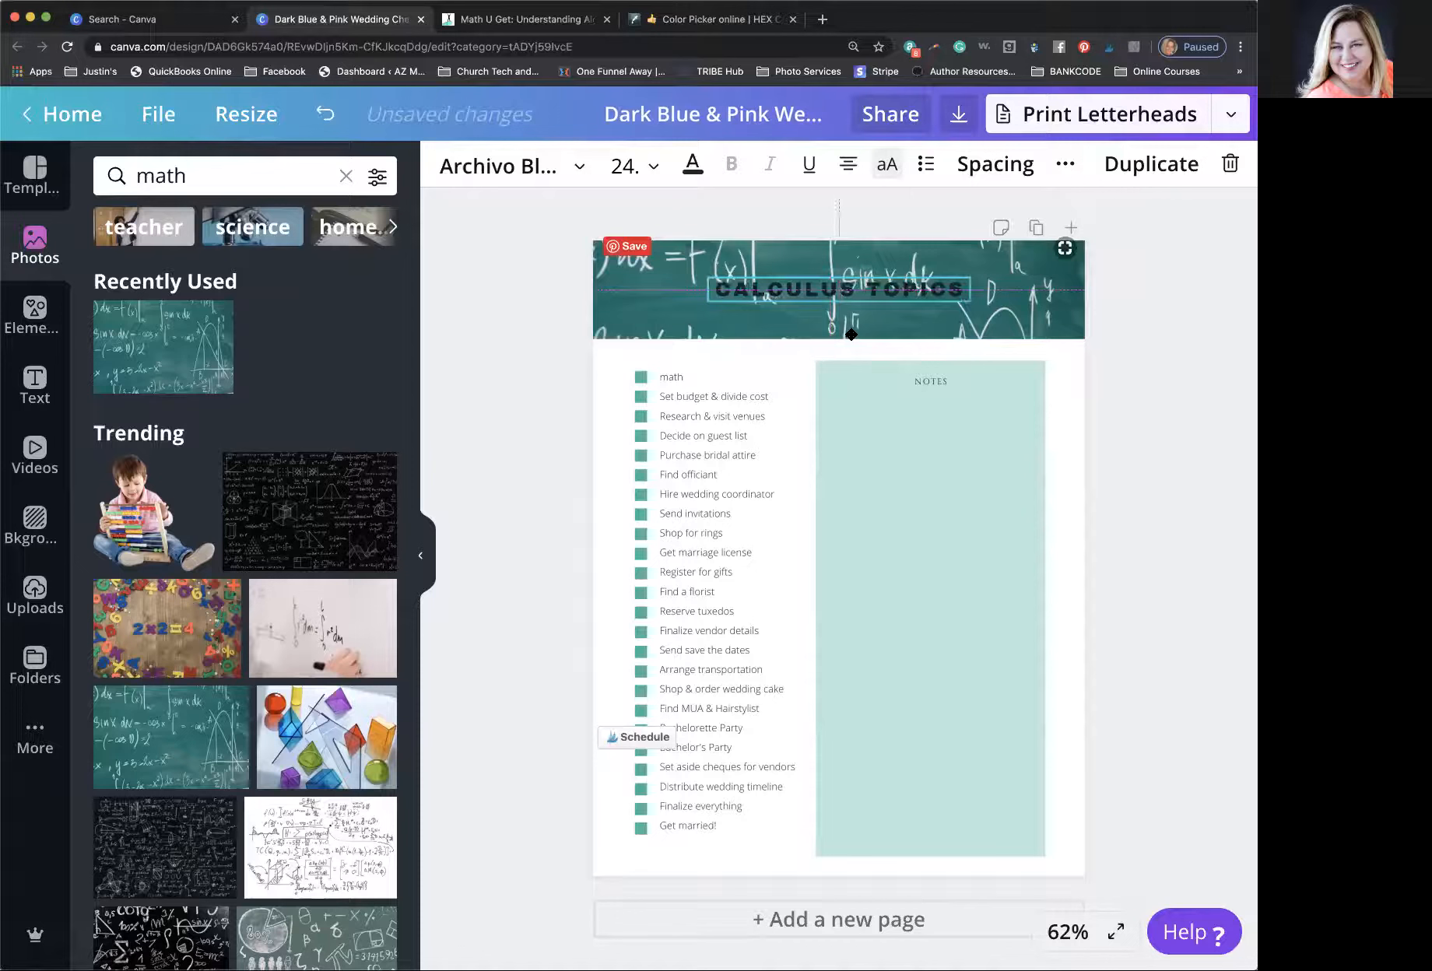
{"action": "left_click", "coordinate": [842, 284]}
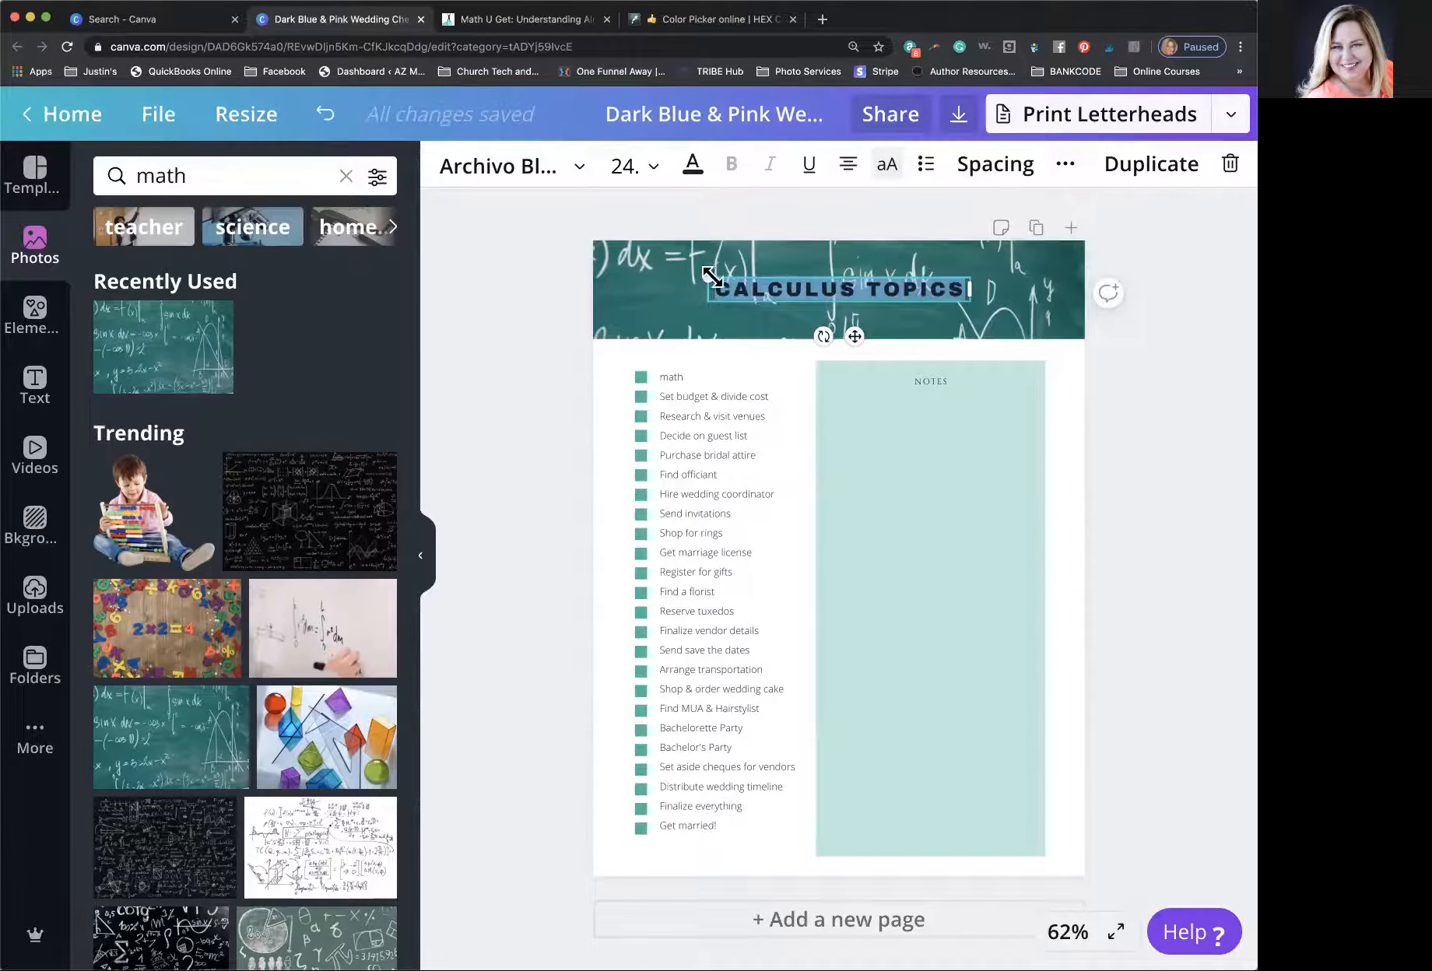
{"action": "left_click_drag", "start_coordinate": [708, 277], "coordinate": [666, 273]}
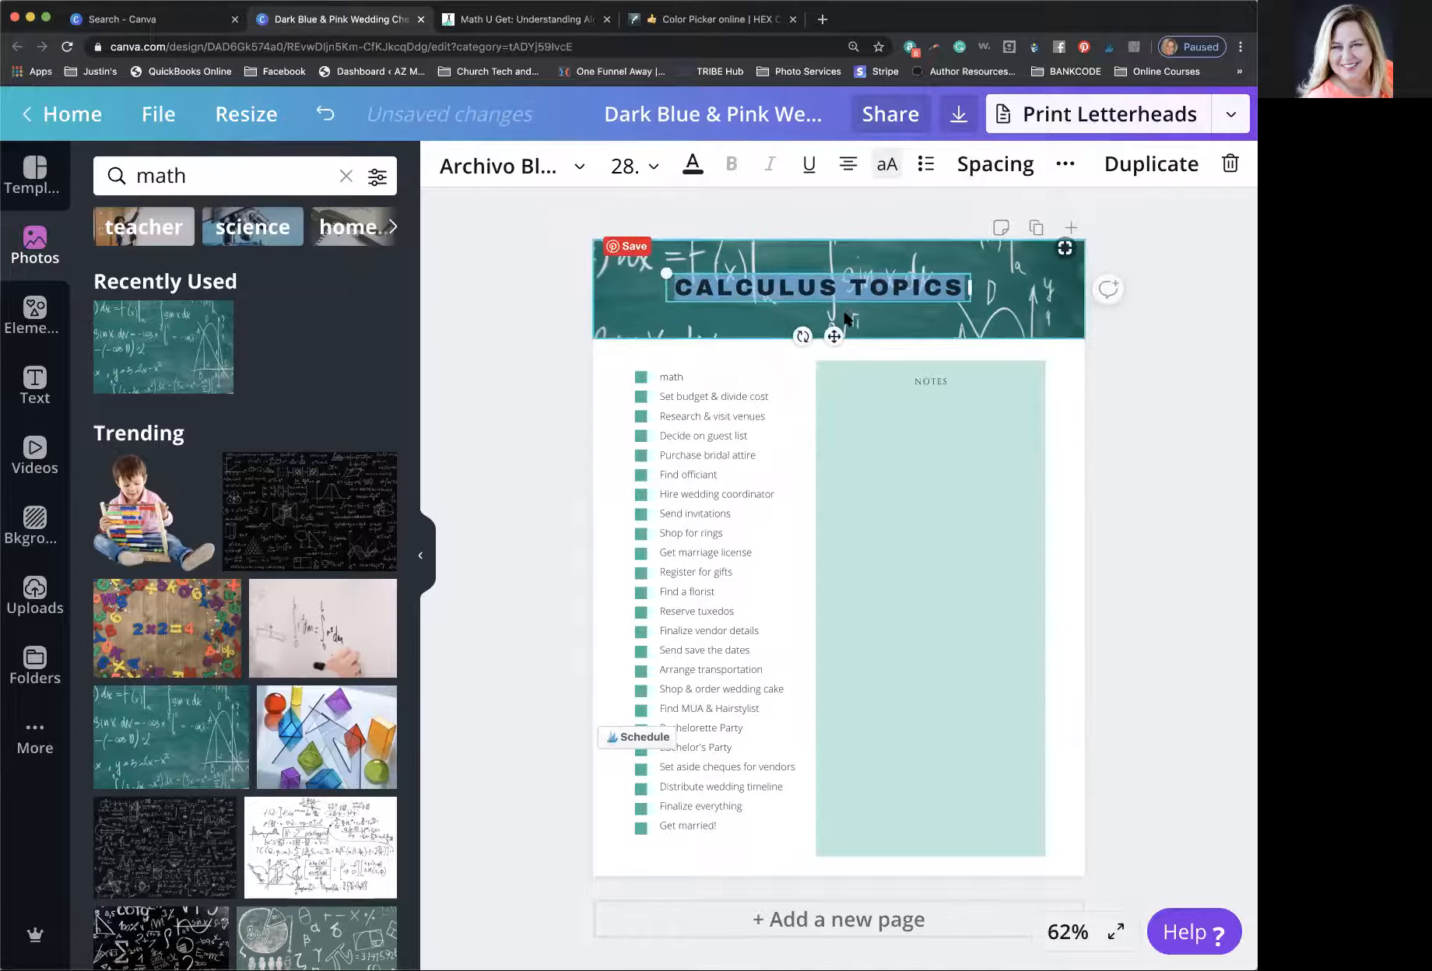
{"action": "left_click_drag", "start_coordinate": [832, 337], "coordinate": [854, 338]}
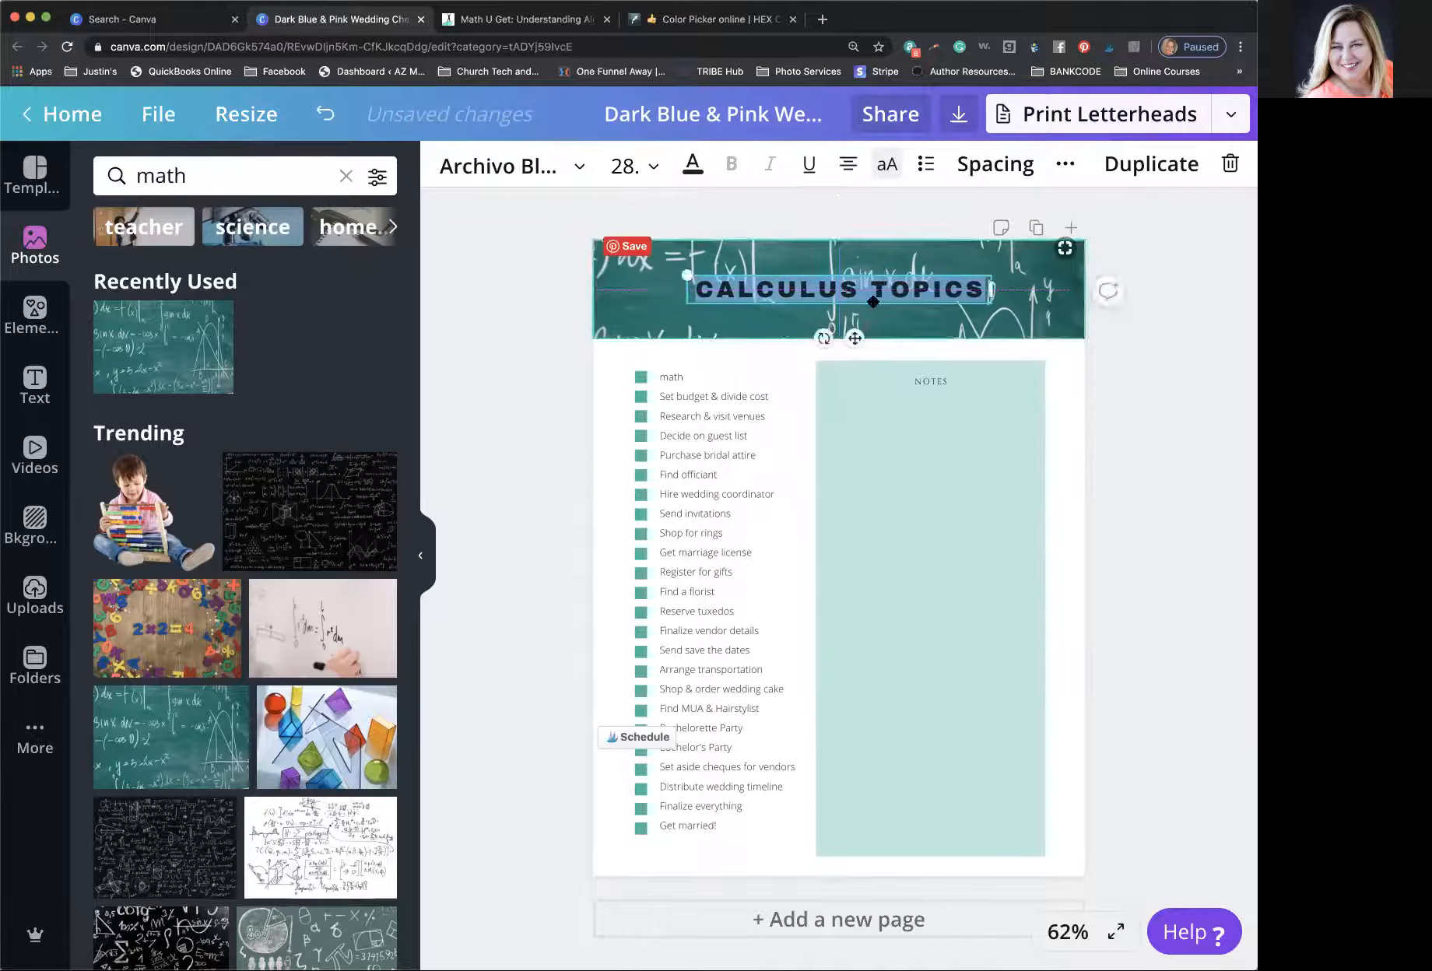
- Recolor the CALCULUS TOPICS title white
{"action": "left_click", "coordinate": [878, 282]}
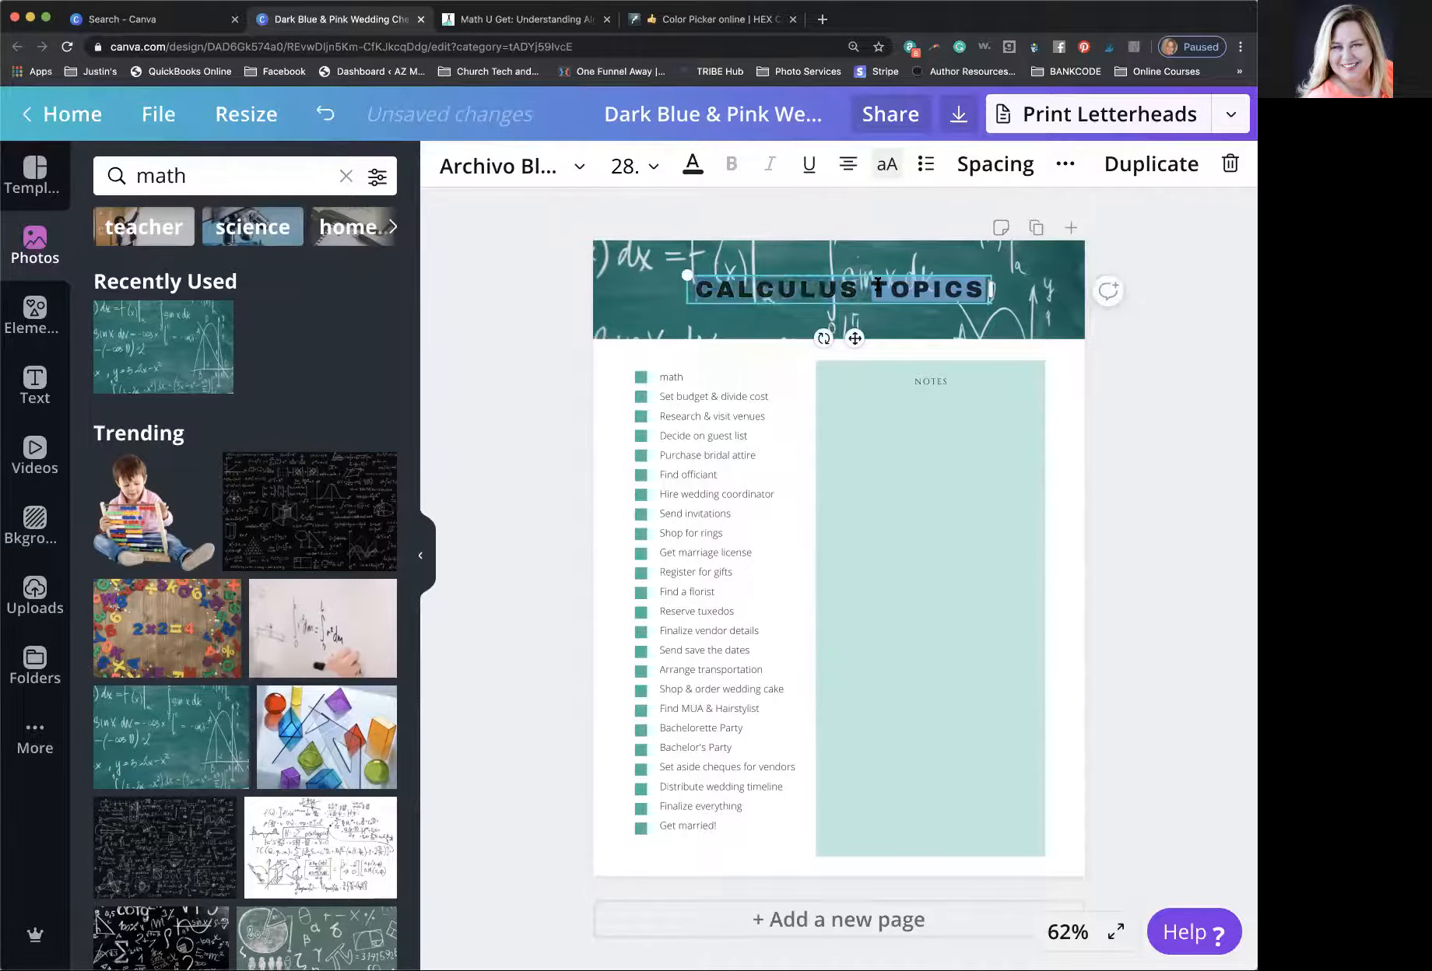
{"action": "left_click", "coordinate": [692, 164]}
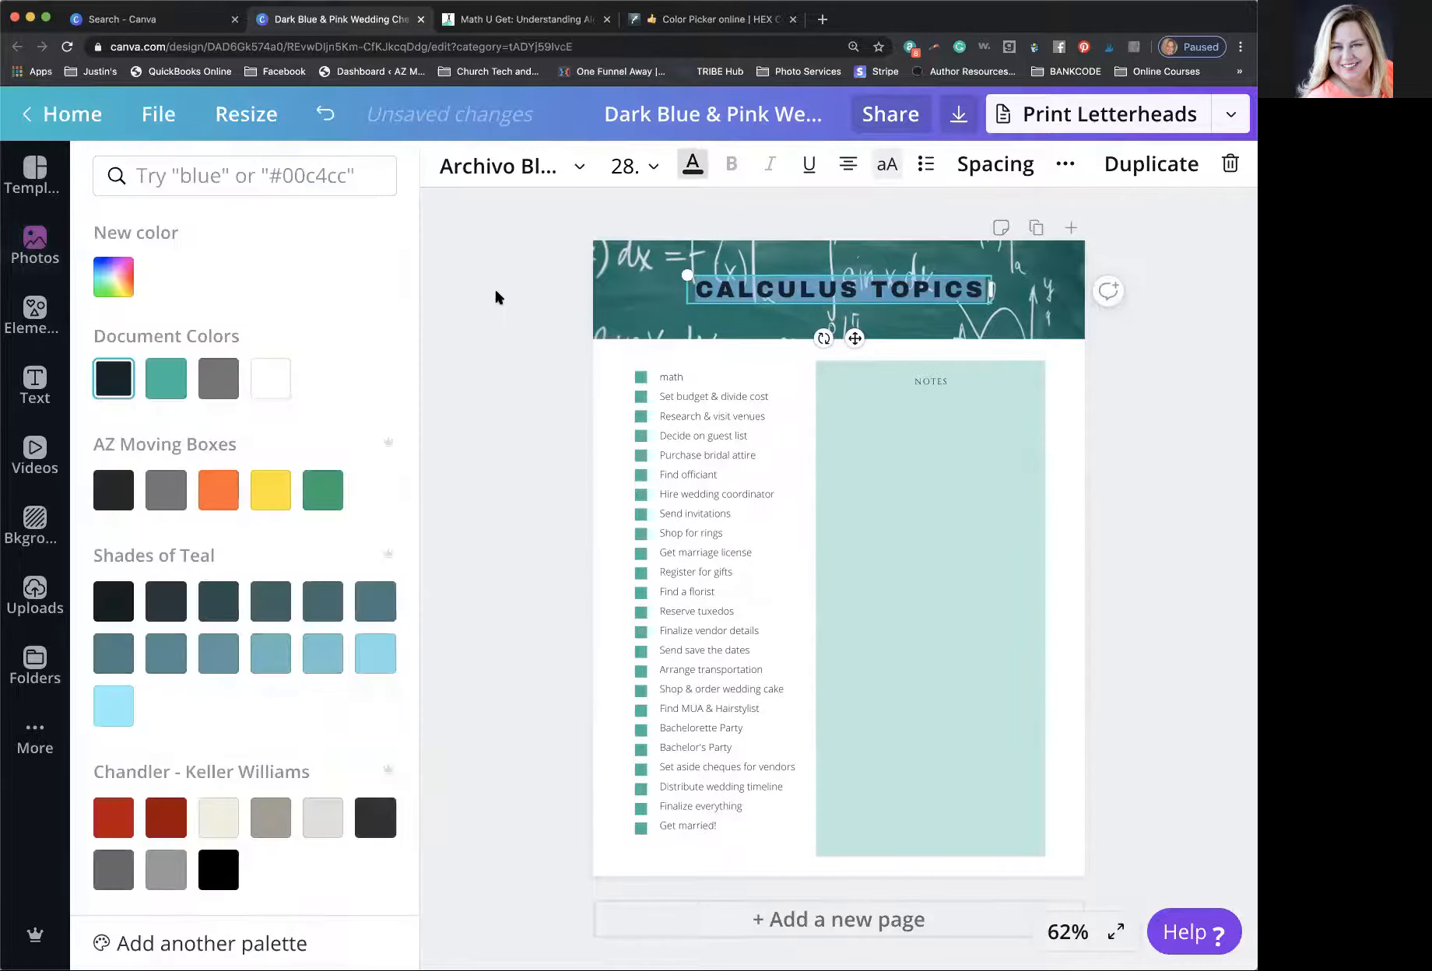
{"action": "left_click", "coordinate": [272, 378]}
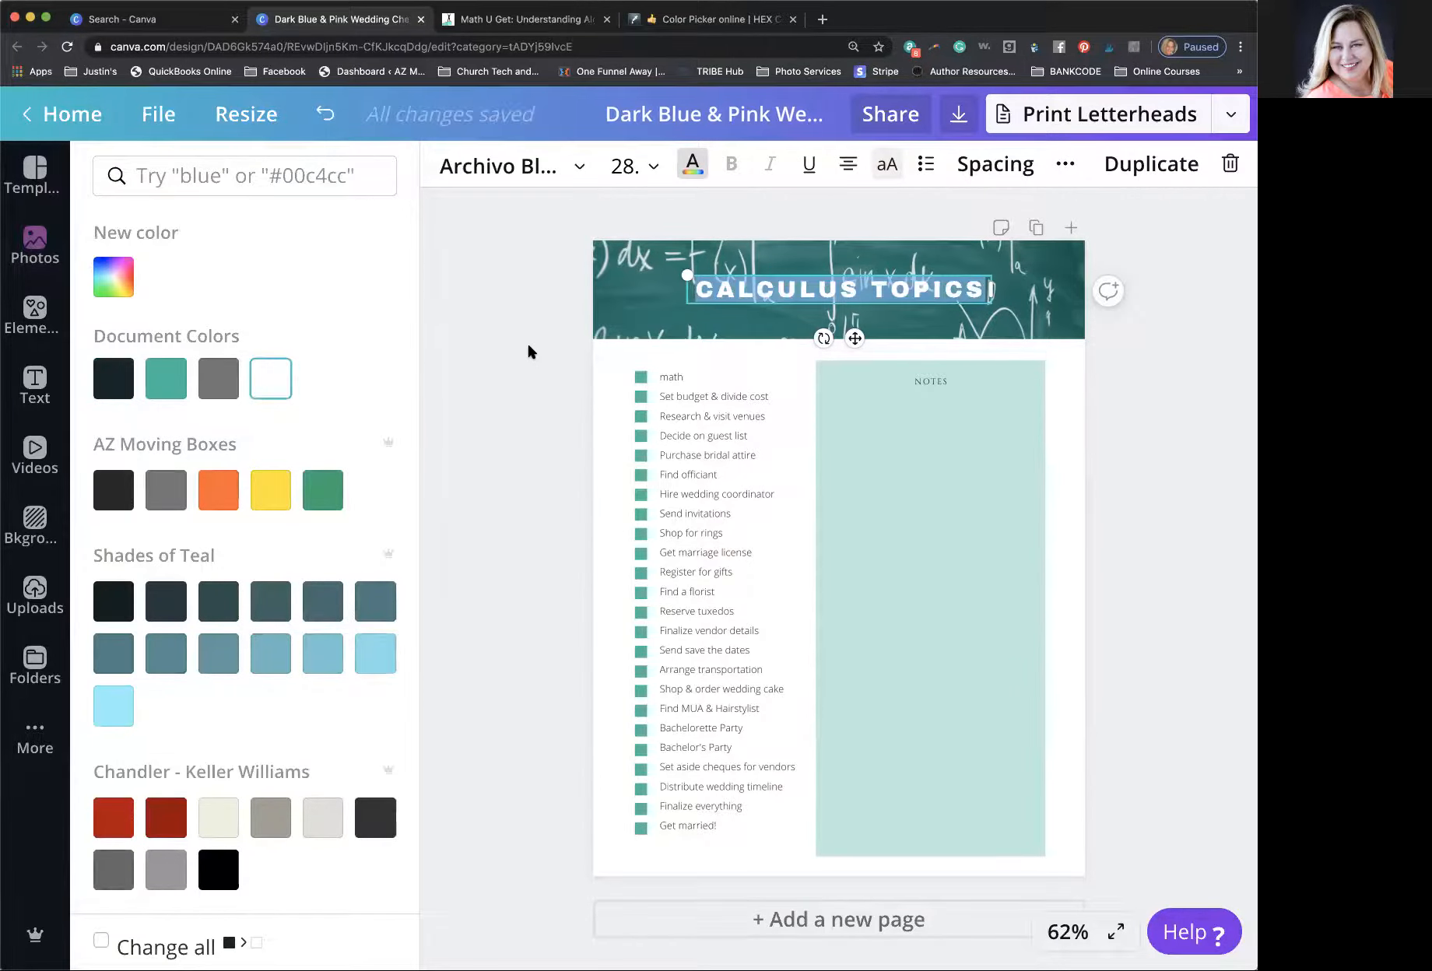
{"action": "left_click", "coordinate": [528, 352]}
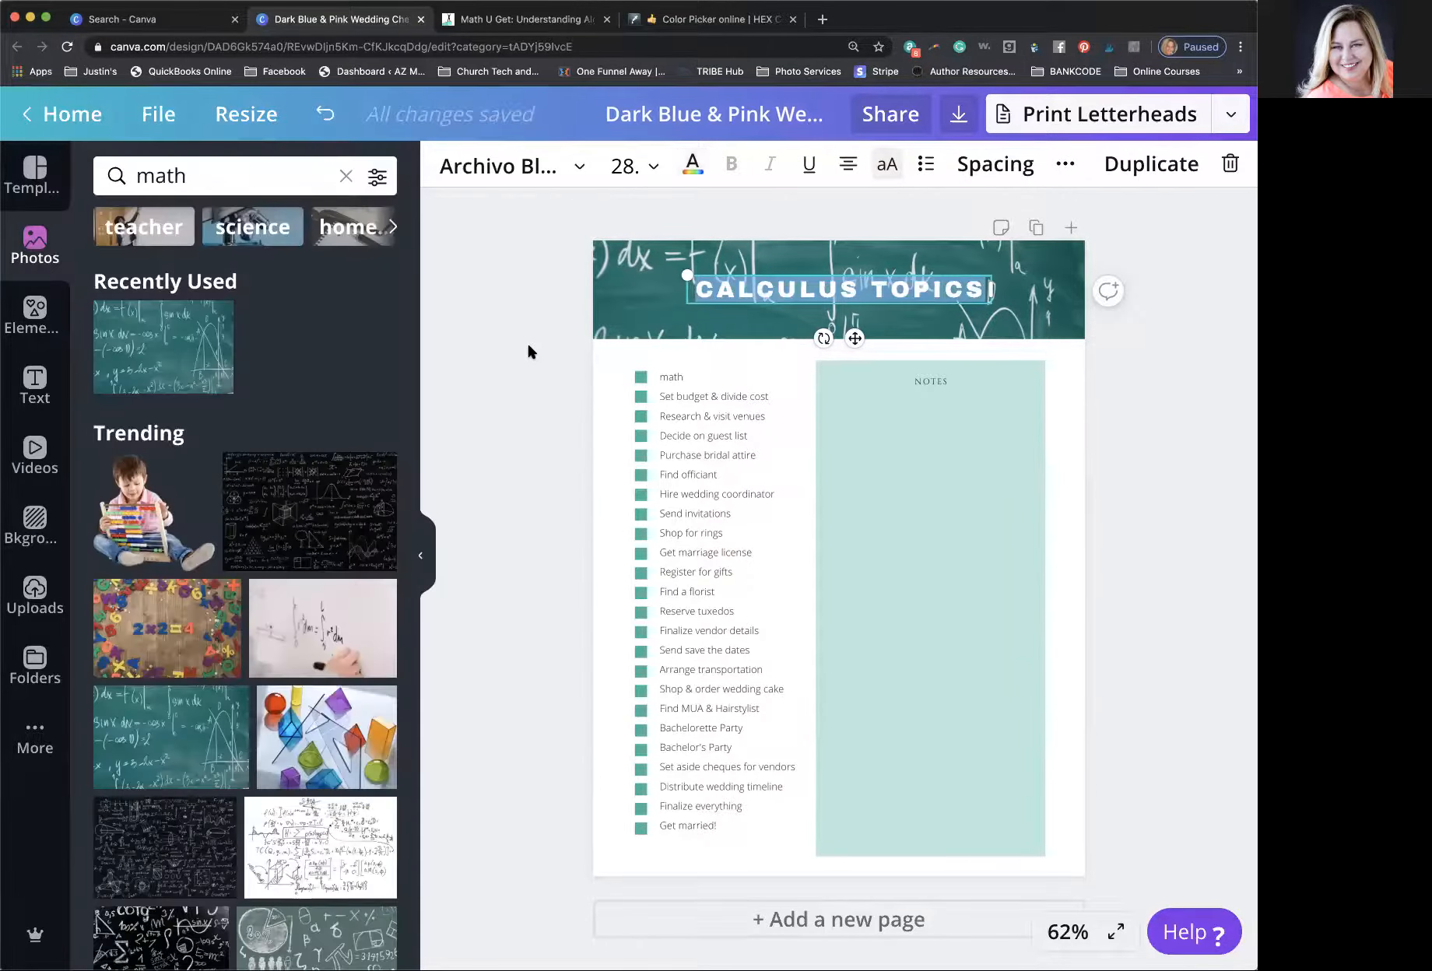
- Duplicate the white title and recolor the copy with the teal document color
{"action": "left_click", "coordinate": [864, 307]}
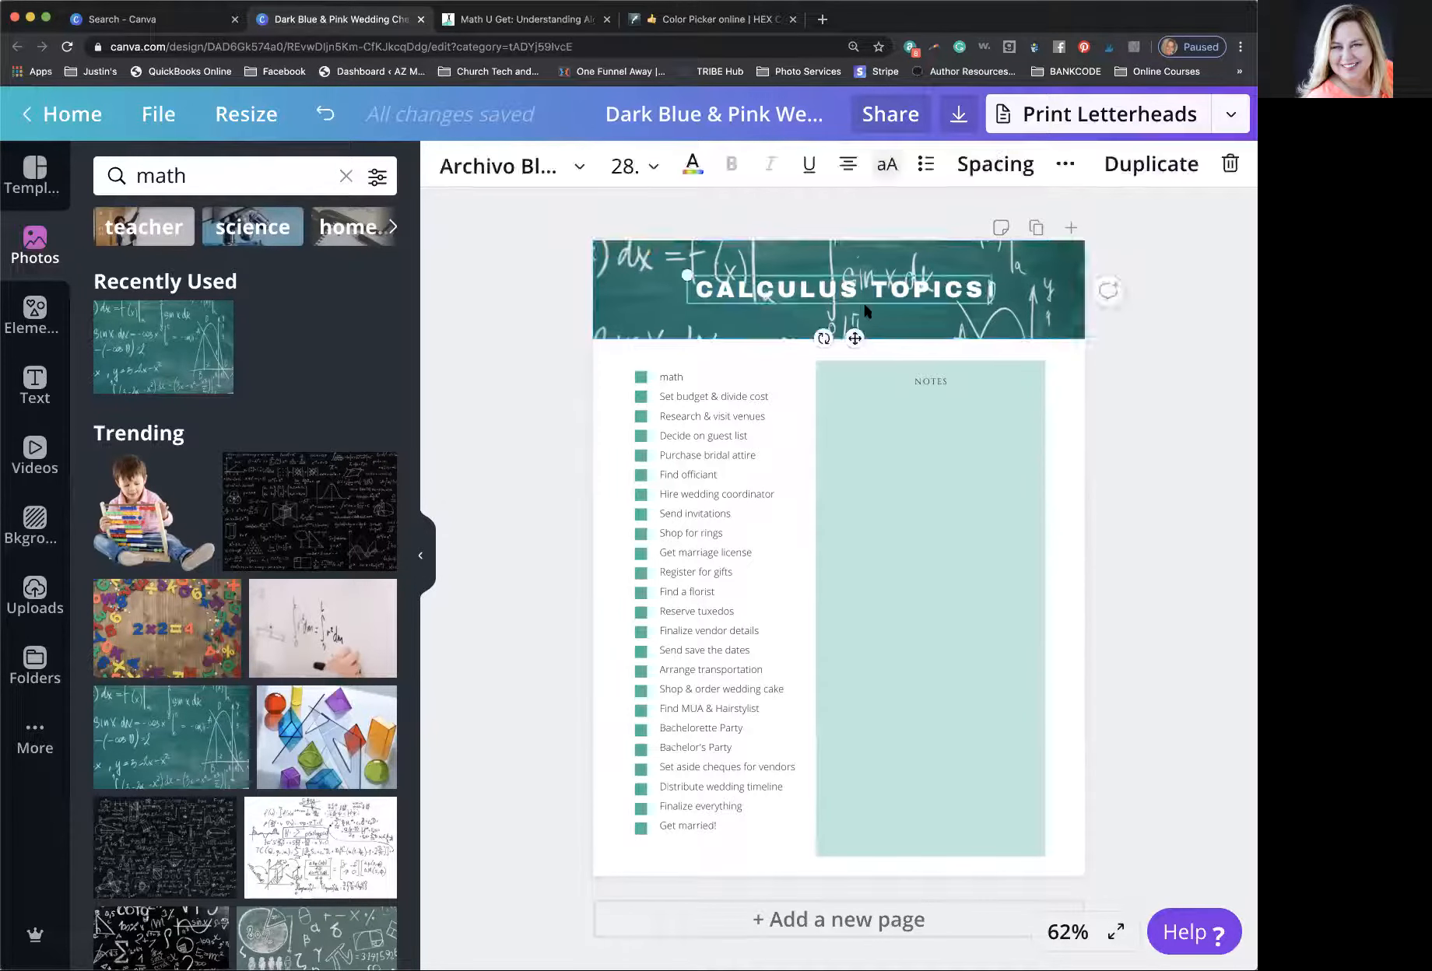
{"action": "left_click", "coordinate": [1168, 177]}
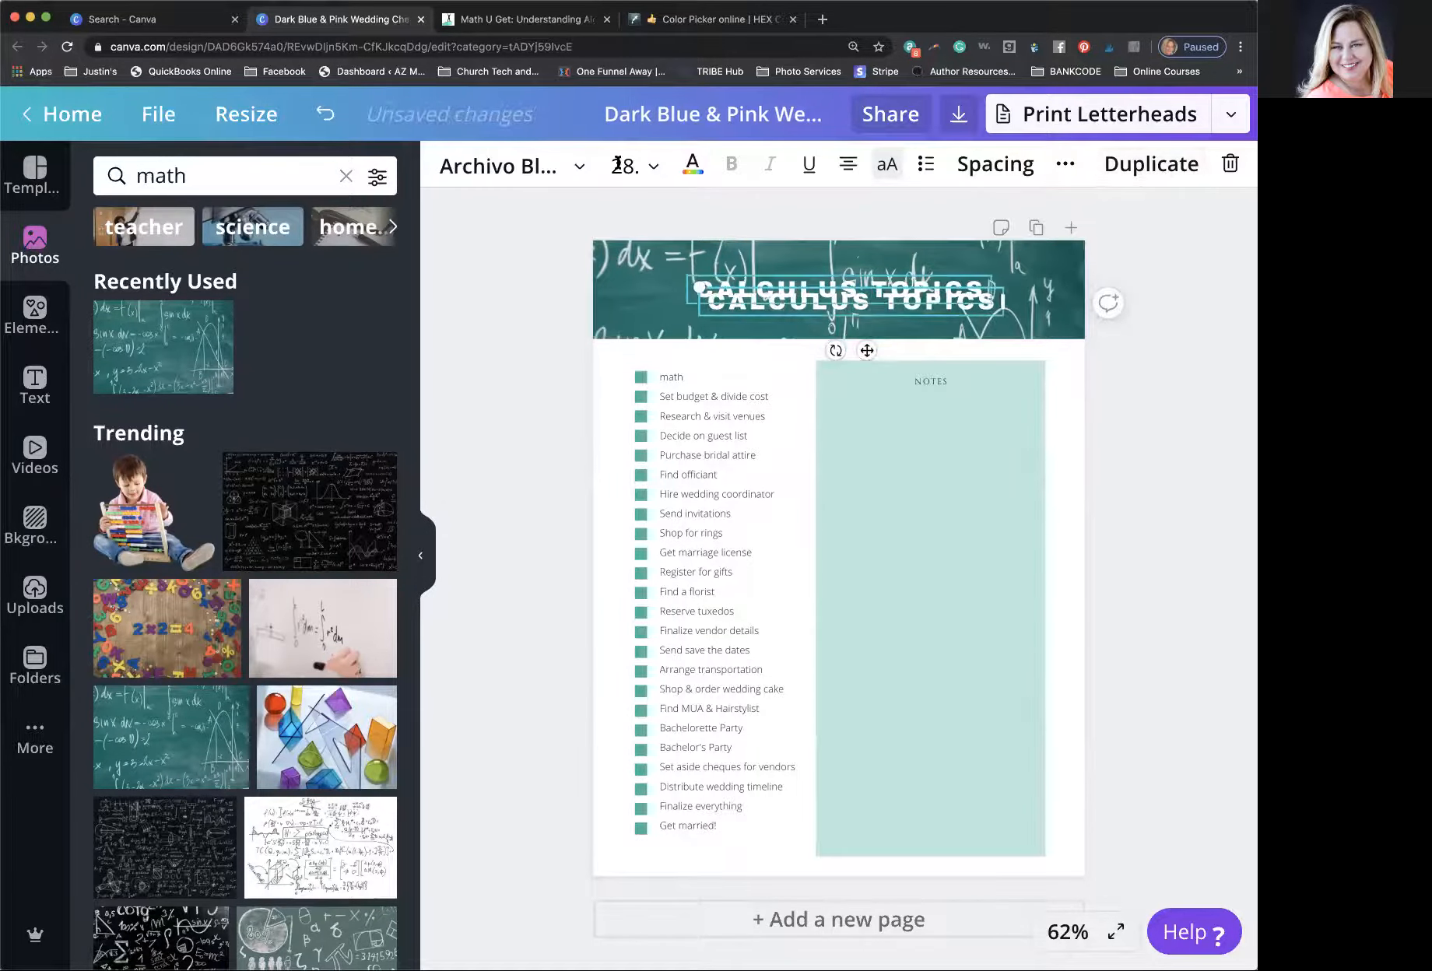
{"action": "left_click", "coordinate": [692, 165]}
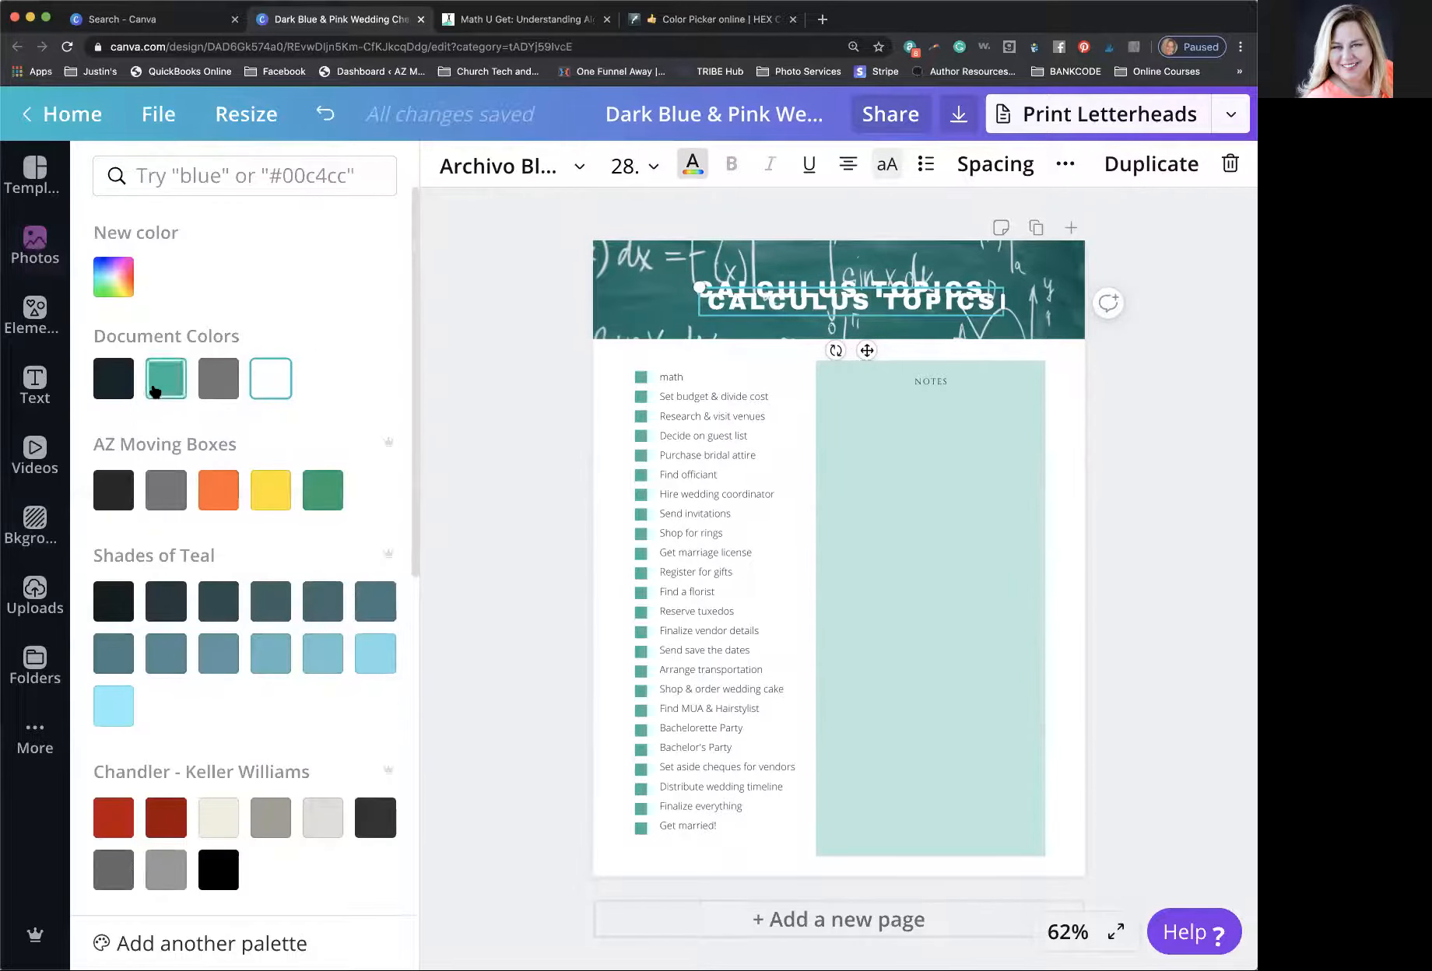
{"action": "left_click", "coordinate": [166, 381]}
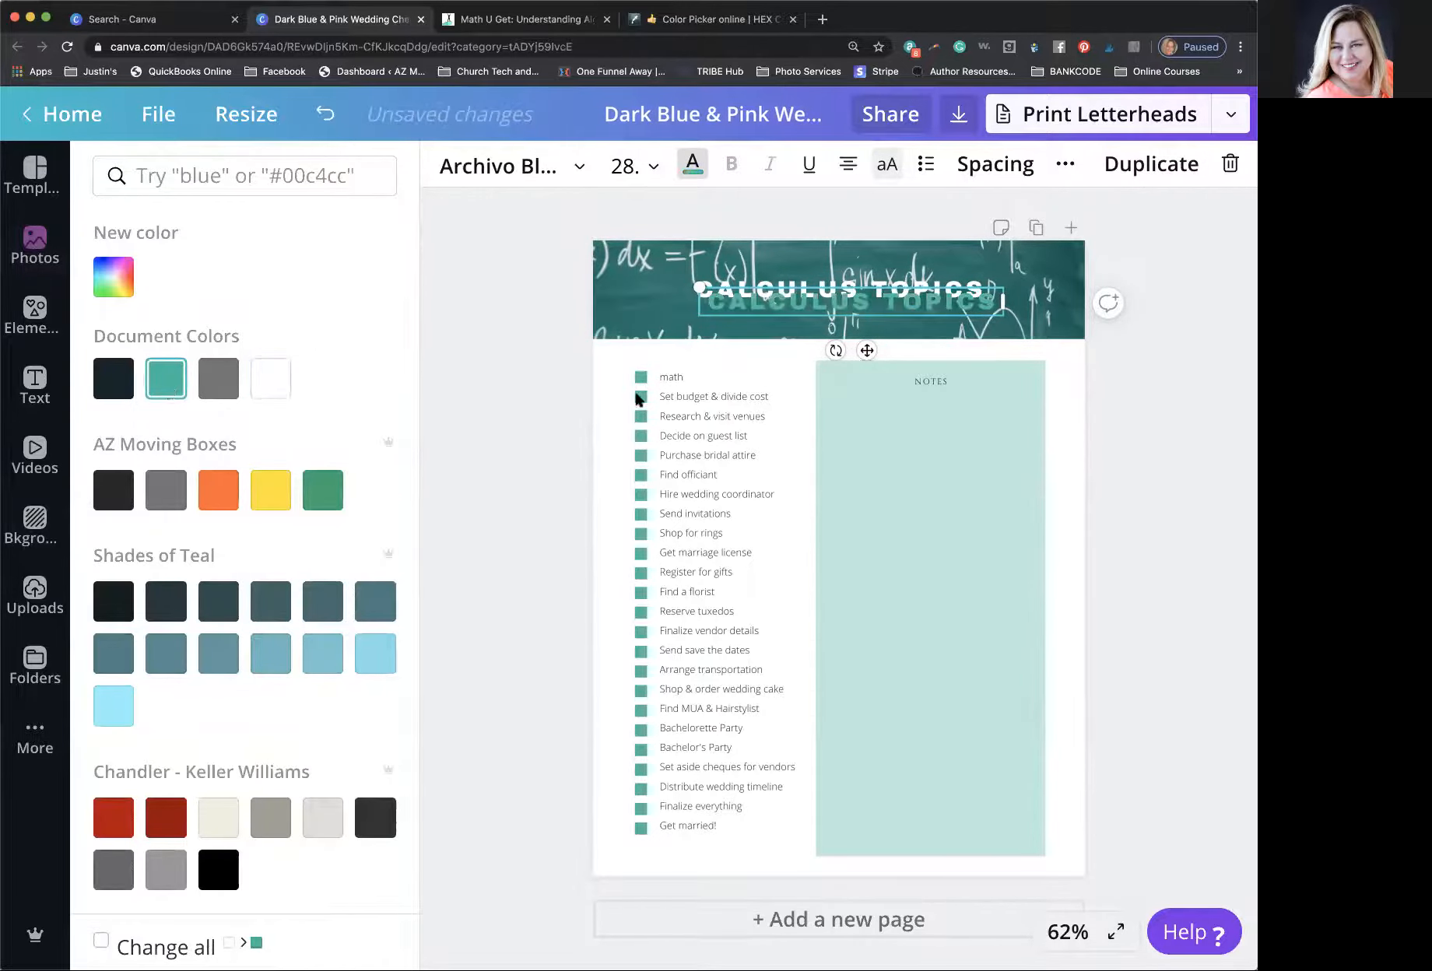
- Place the teal title copy over the white original, nudged slightly right and down to create a shadow effect
{"action": "left_click_drag", "start_coordinate": [860, 346], "coordinate": [856, 339]}
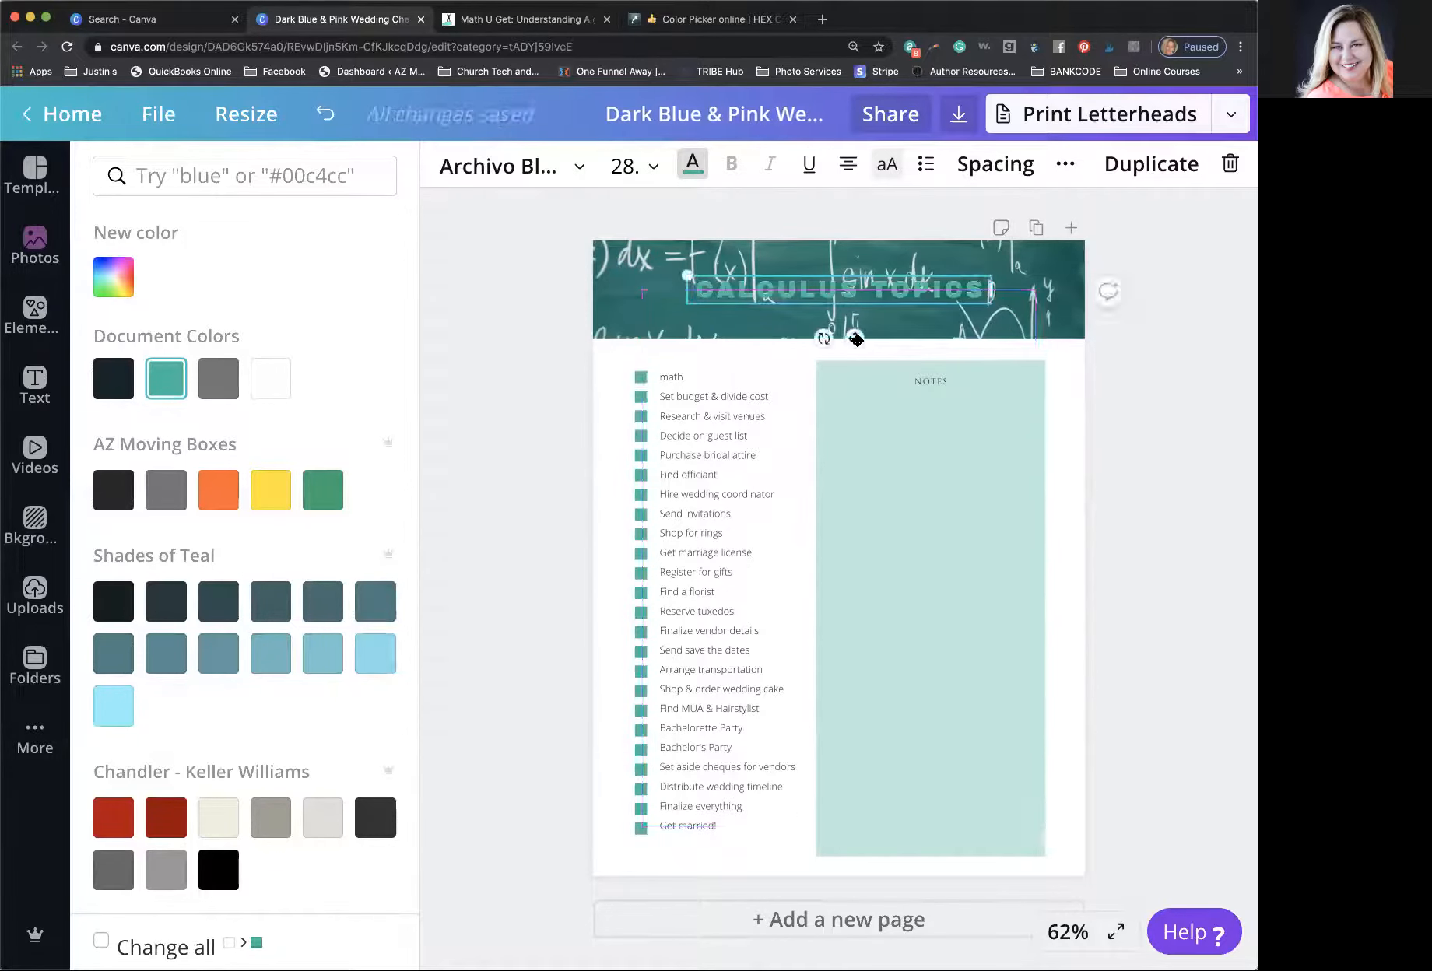
{"action": "key", "text": "Right"}
{"action": "key", "text": "Right"}
{"action": "key", "text": "Down"}
{"action": "key", "text": "Down"}
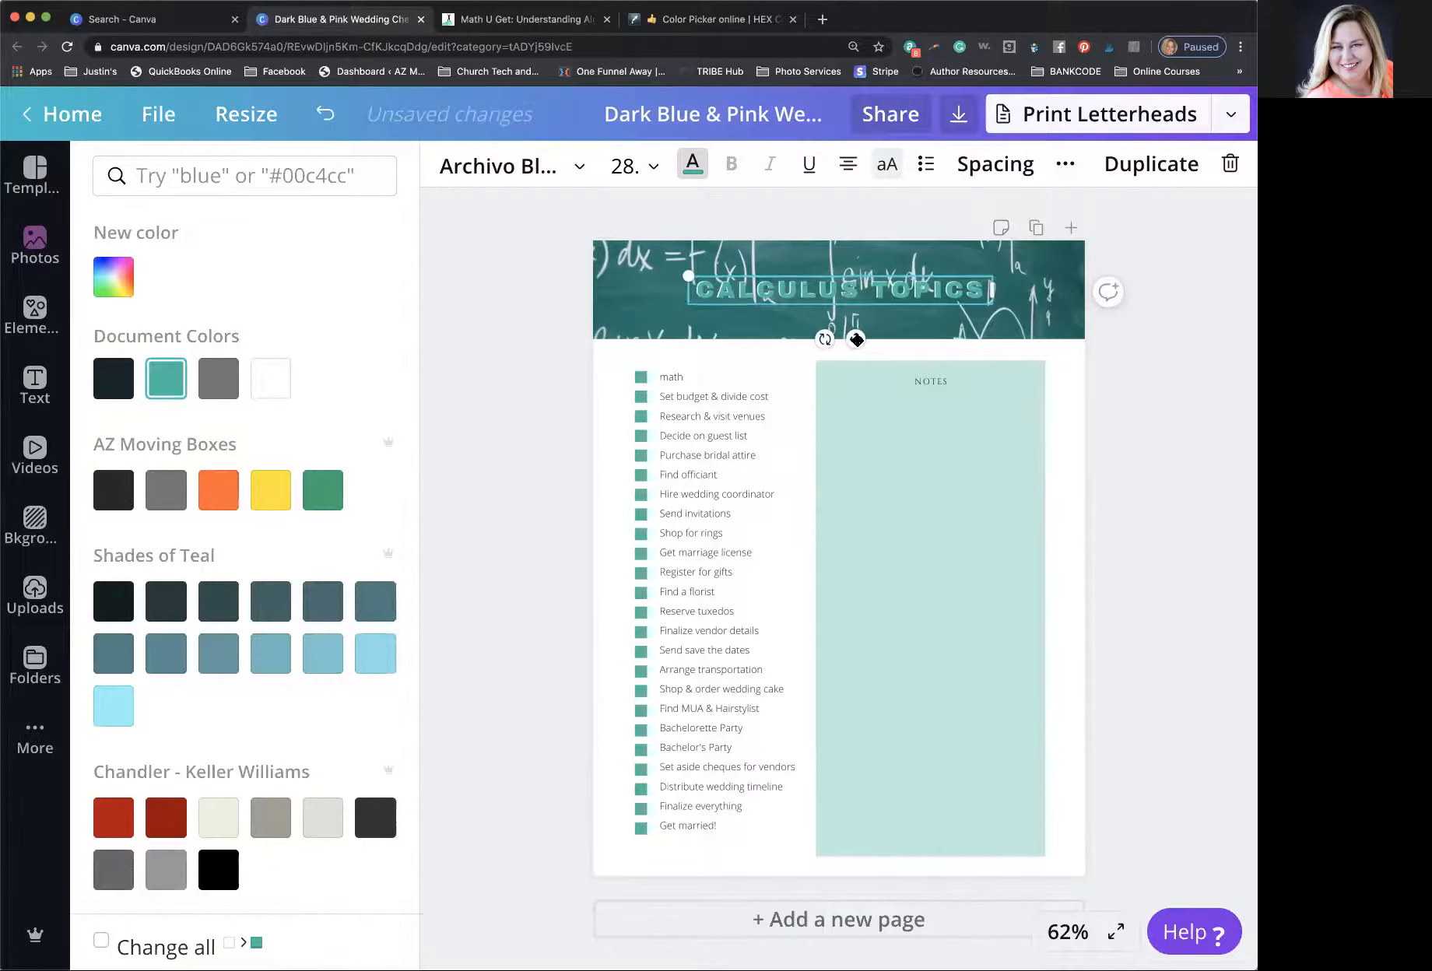
{"action": "left_click", "coordinate": [516, 354]}
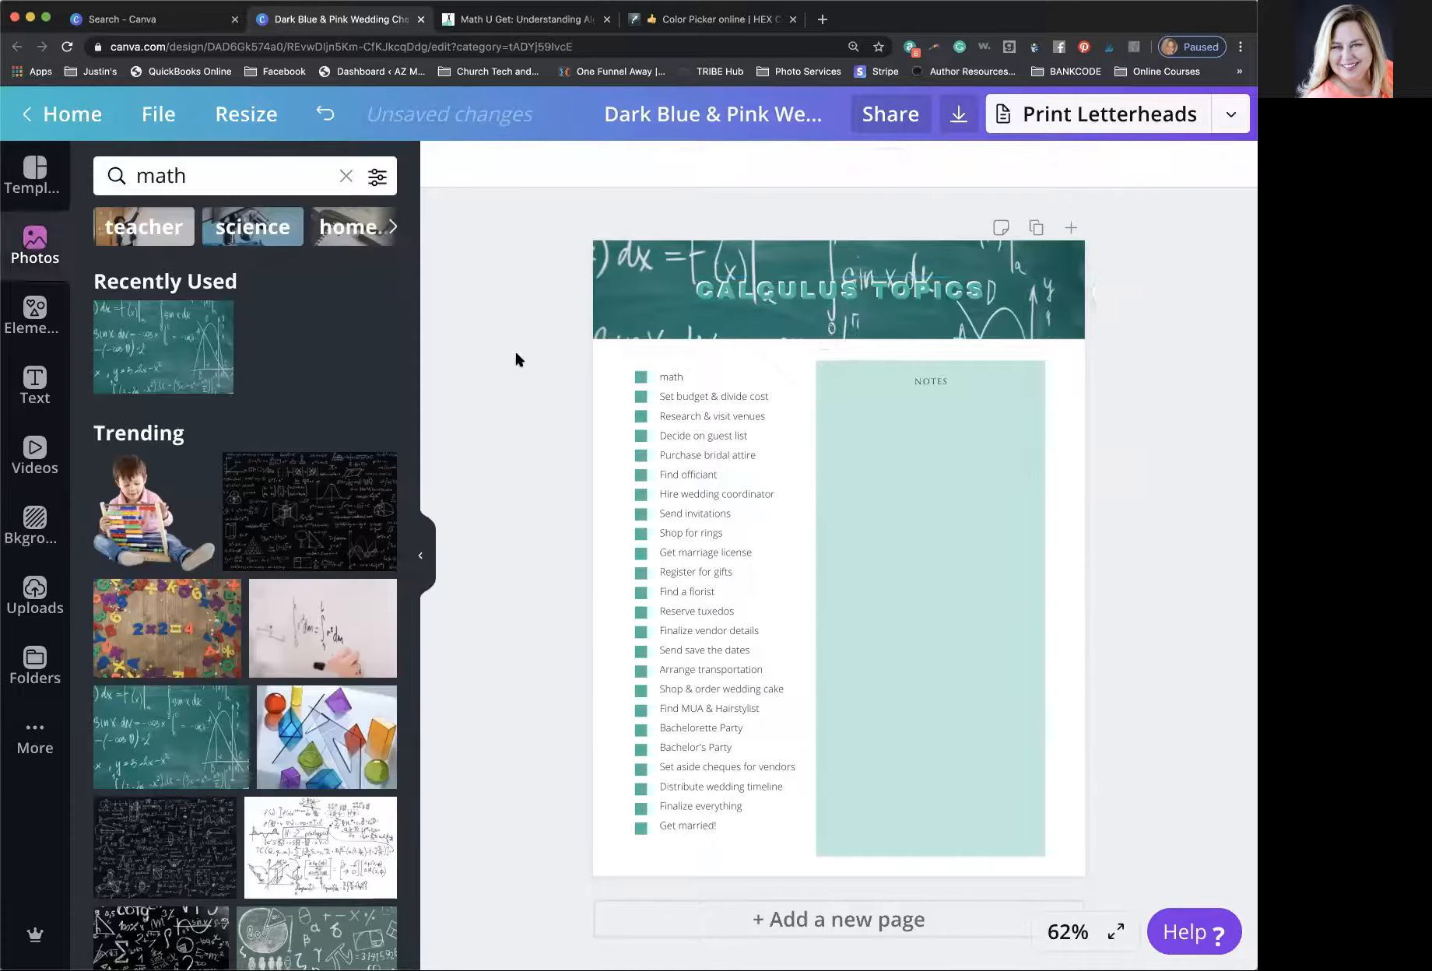
- Recolor the upper title copy with the near-black color from the AZ Moving Boxes palette
{"action": "left_click", "coordinate": [827, 301]}
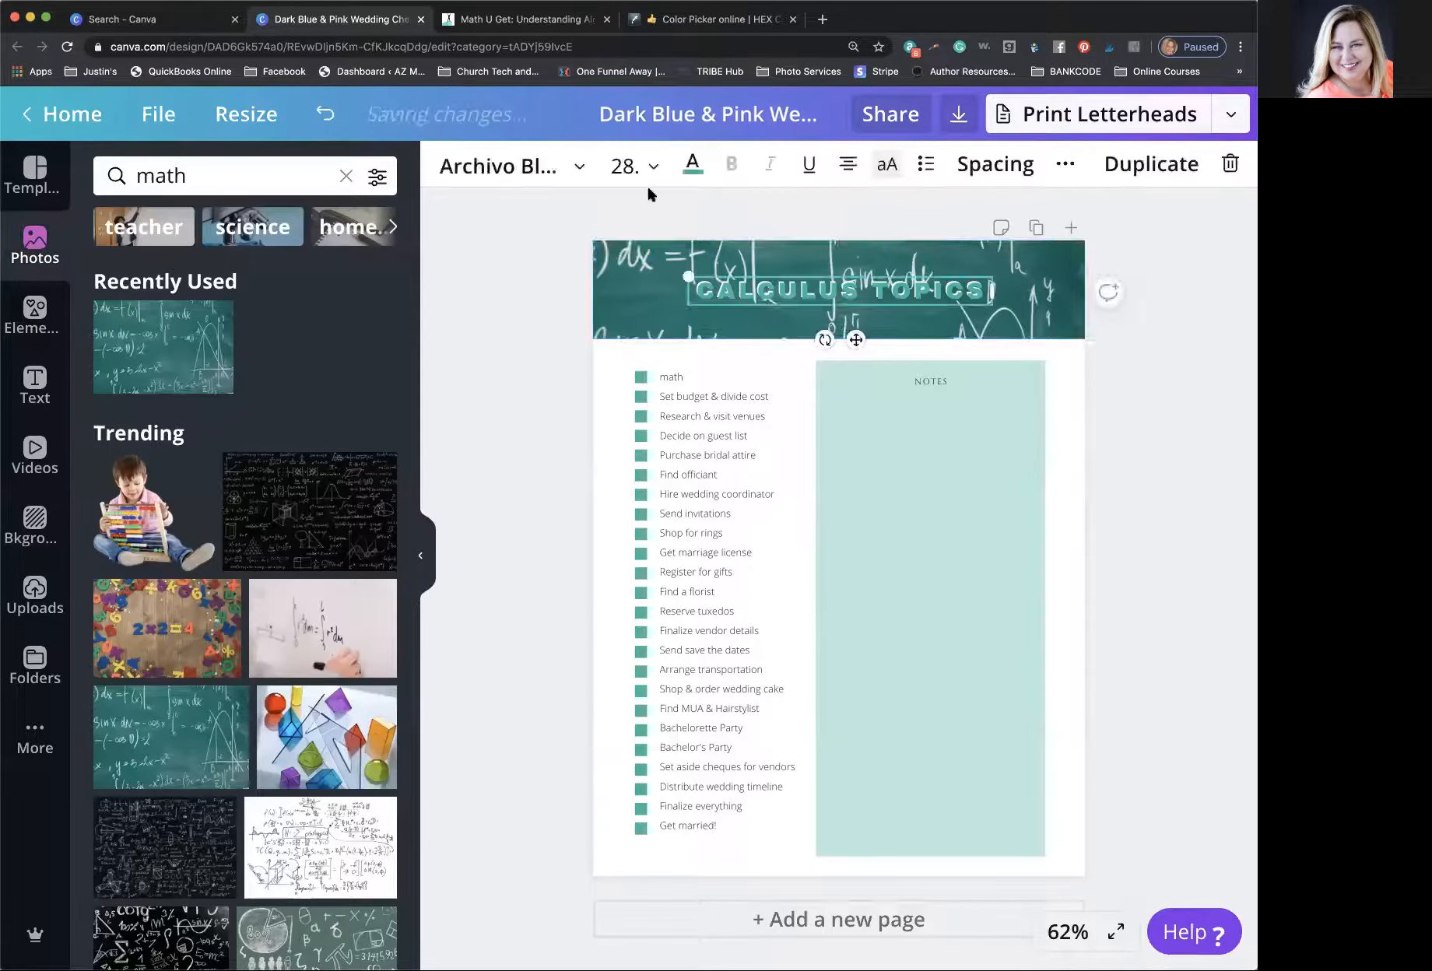
{"action": "left_click", "coordinate": [693, 164]}
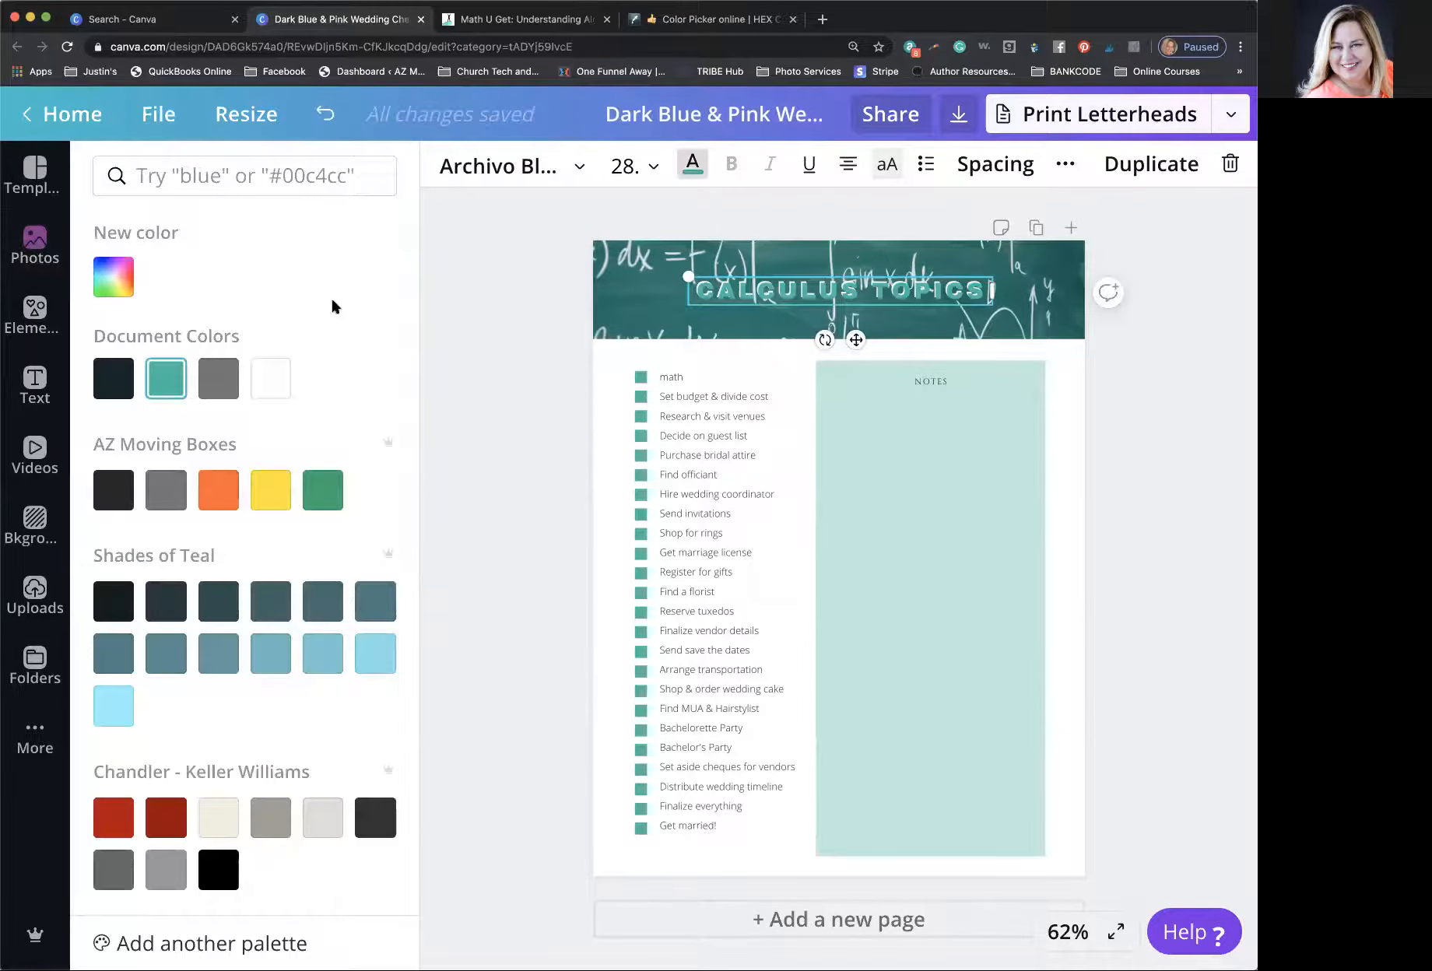
{"action": "left_click", "coordinate": [119, 508]}
{"action": "left_click", "coordinate": [520, 572]}
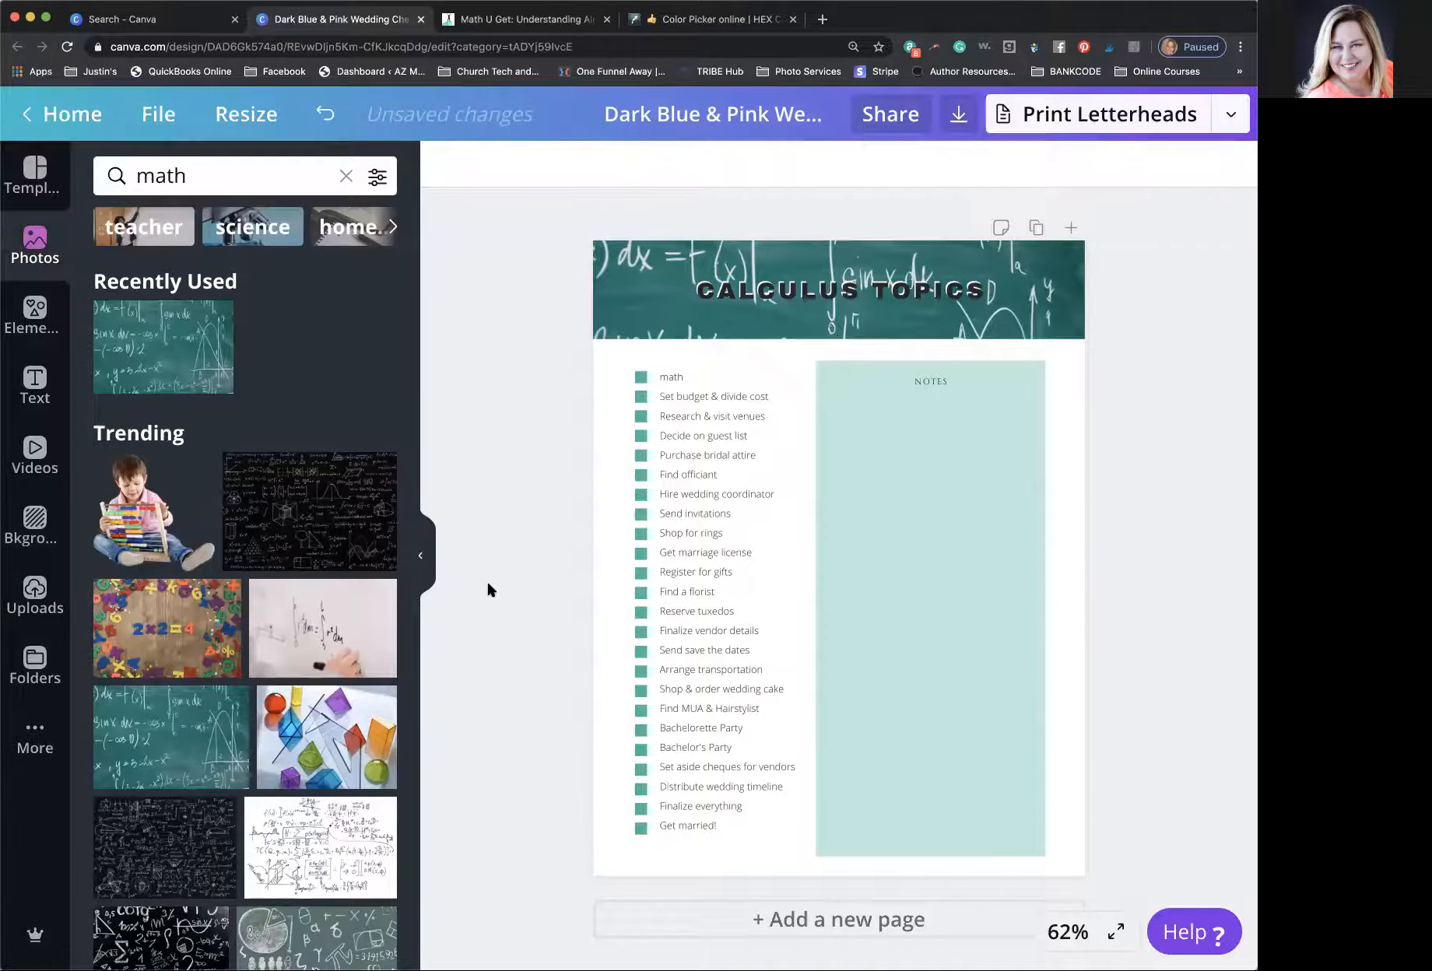
- Delete the chalkboard photo from the header, leaving the layered title on the gray block
{"action": "left_click", "coordinate": [626, 326]}
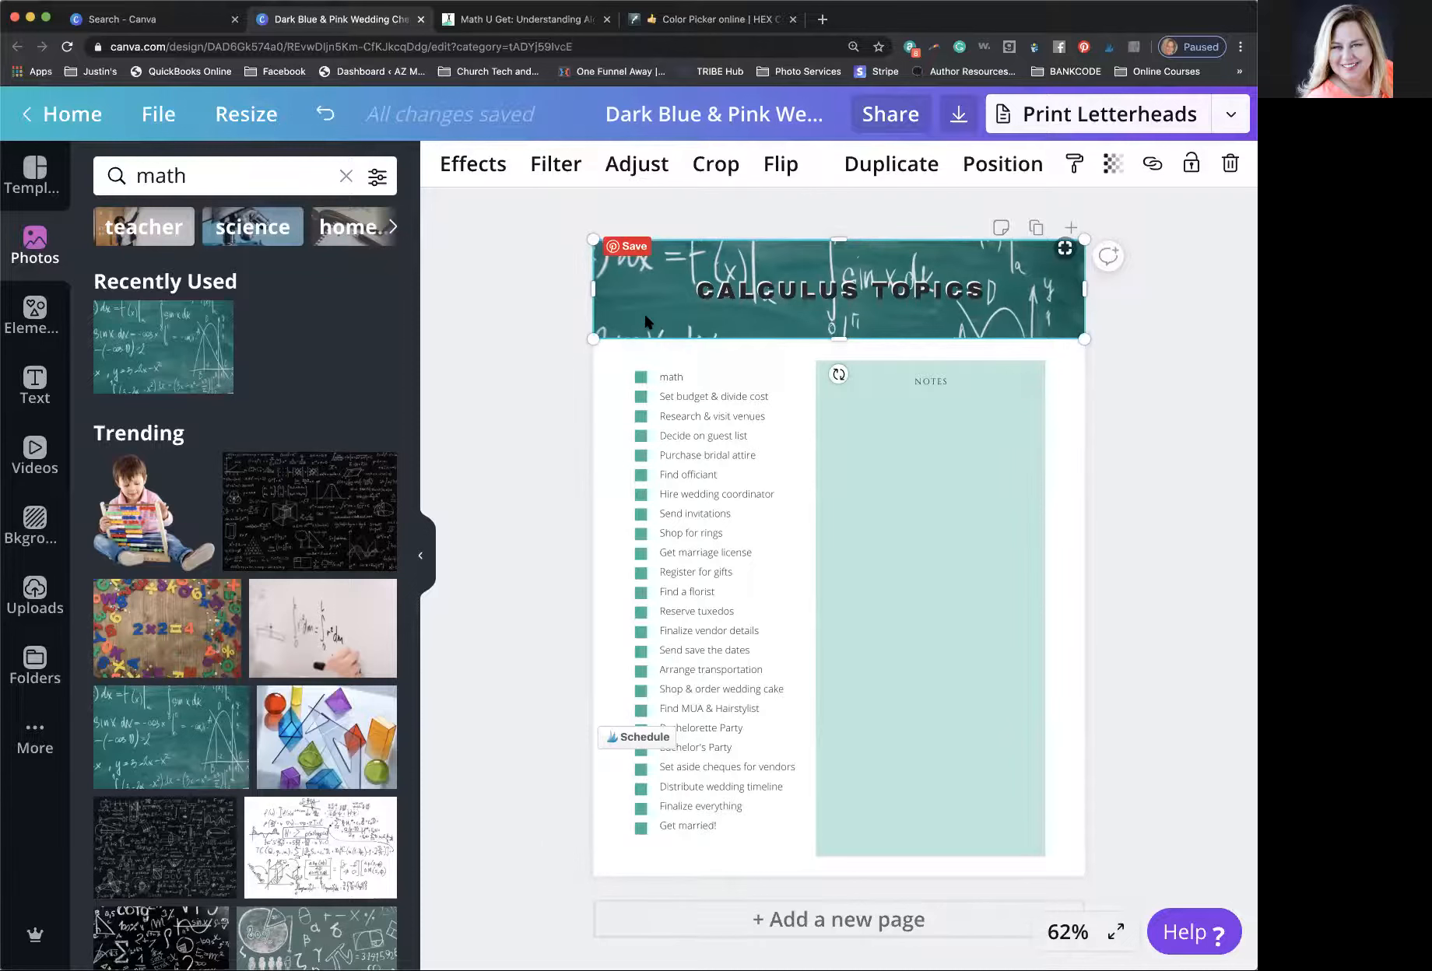
{"action": "key", "text": "Delete"}
{"action": "left_click", "coordinate": [475, 367]}
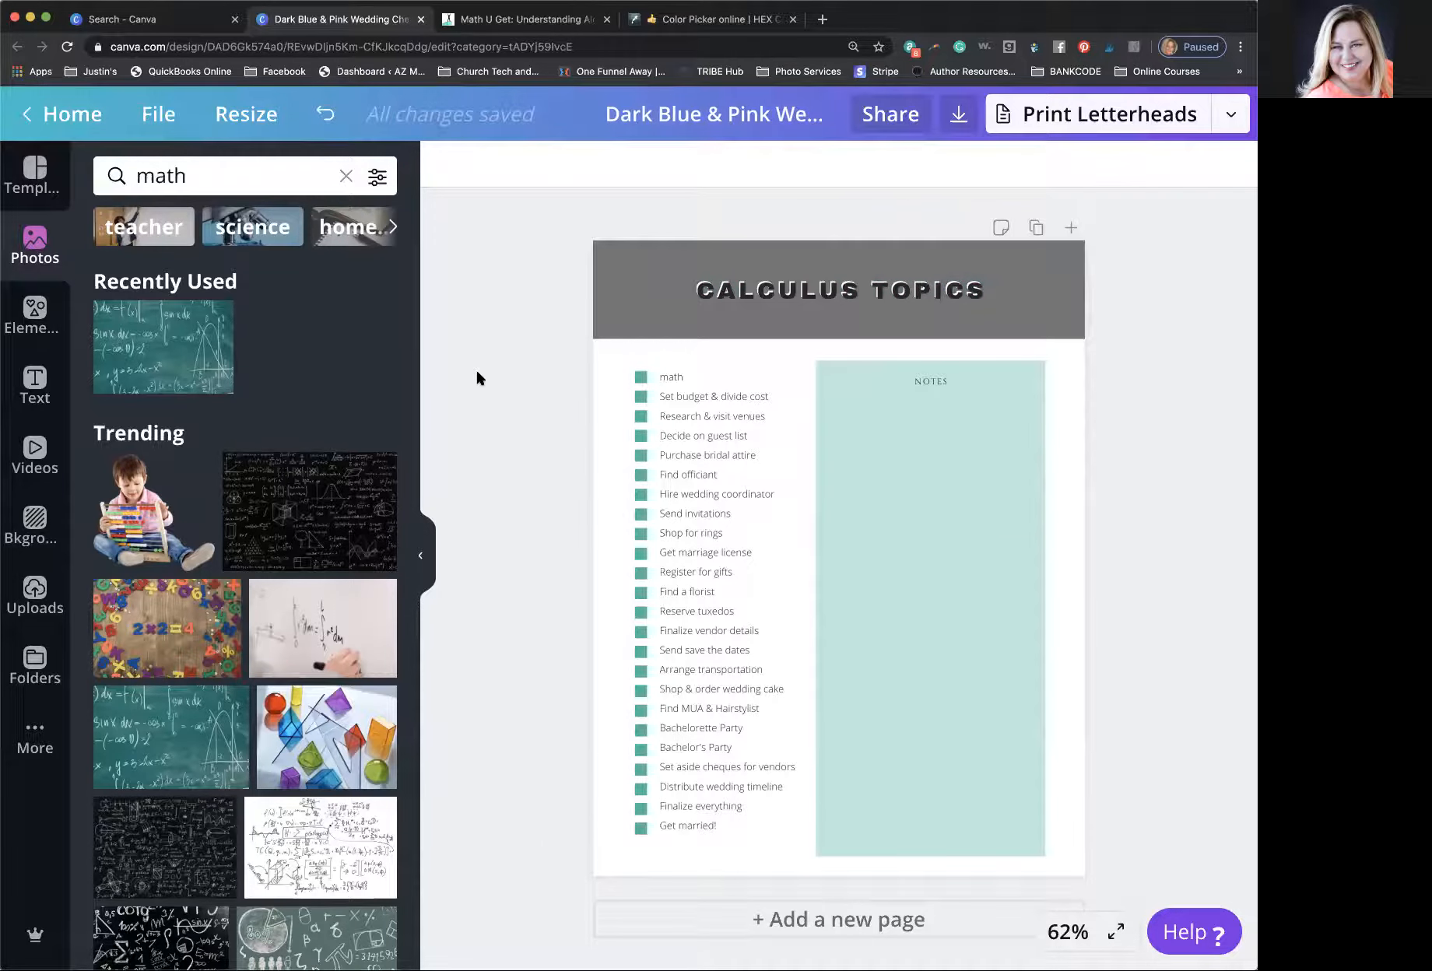
{"action": "left_click", "coordinate": [808, 294]}
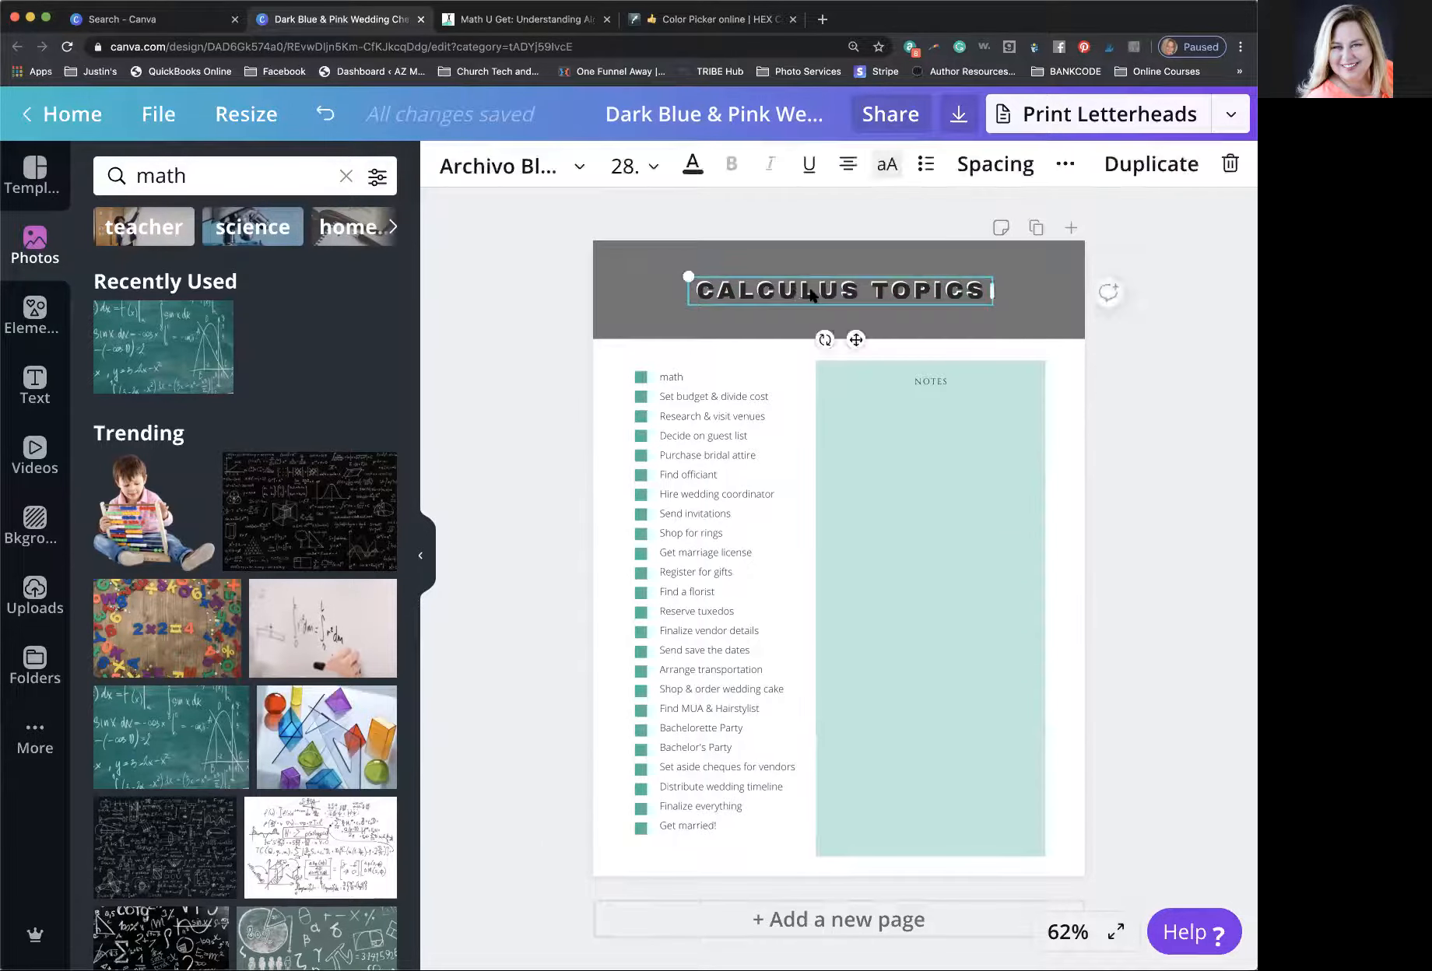
{"action": "left_click", "coordinate": [489, 337]}
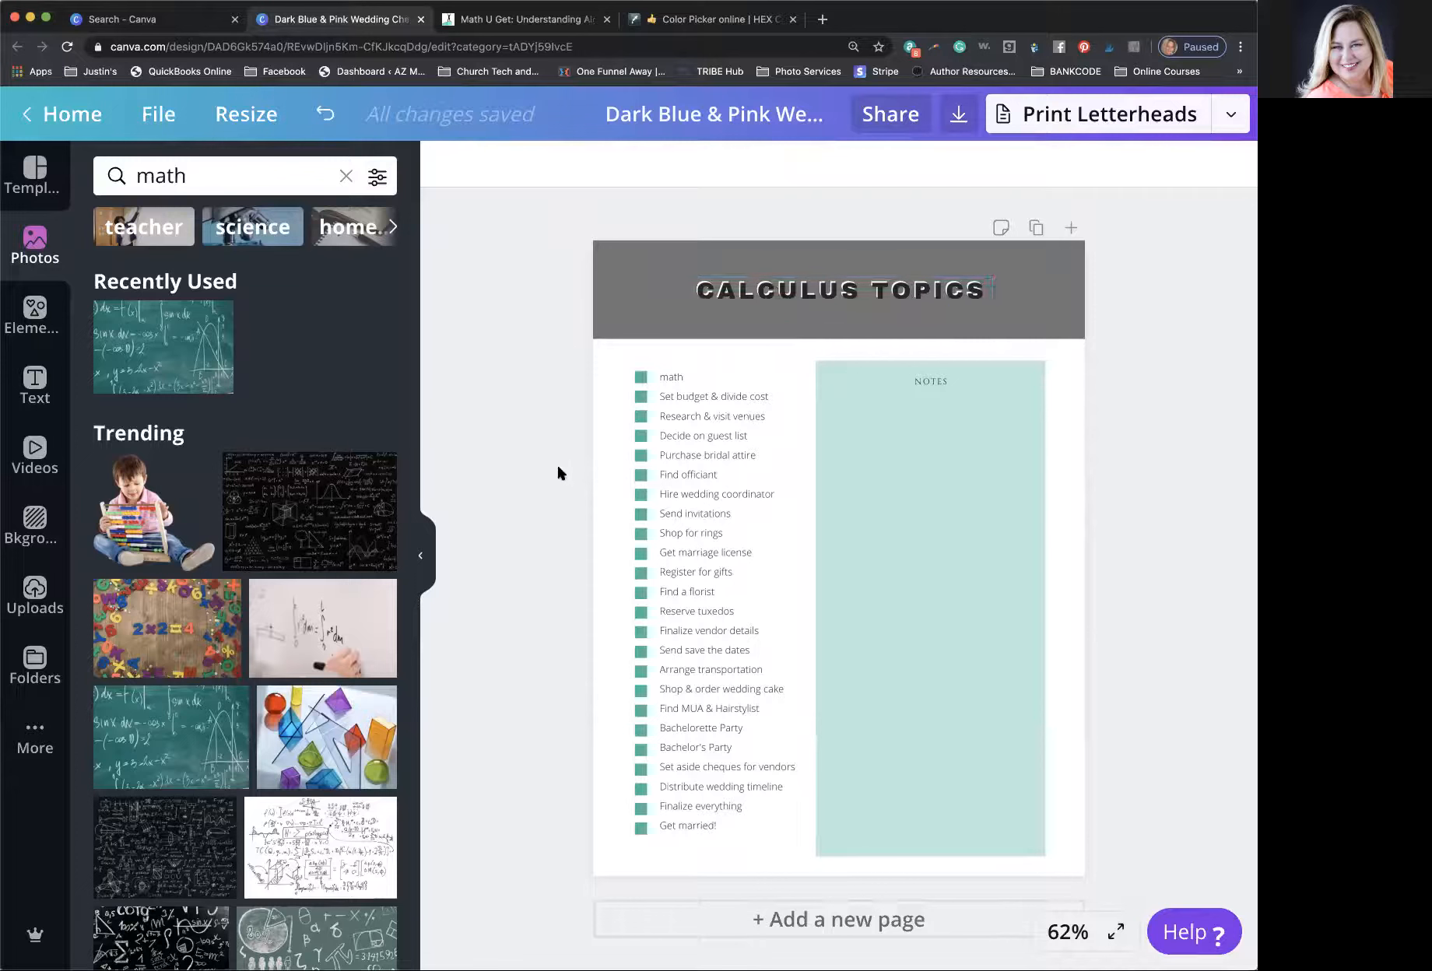